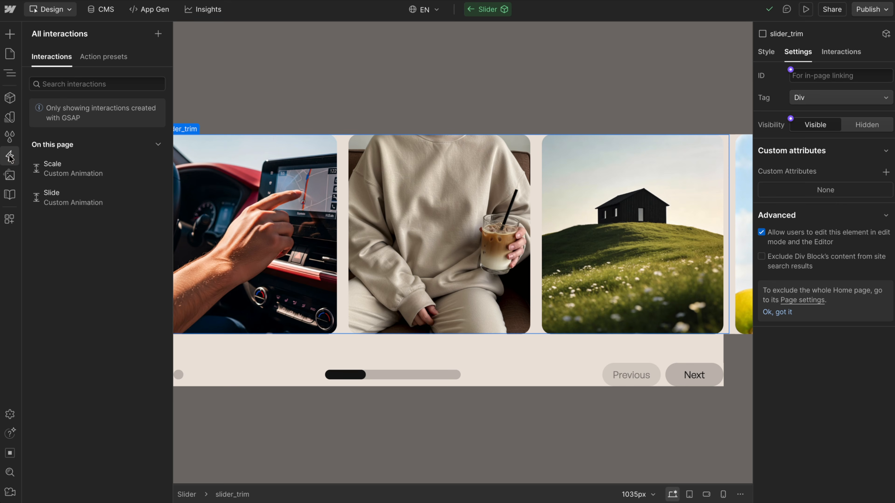
# - Leave the Slider component, set its Animation property to Scale and preview the page
pyautogui.click(420, 100)
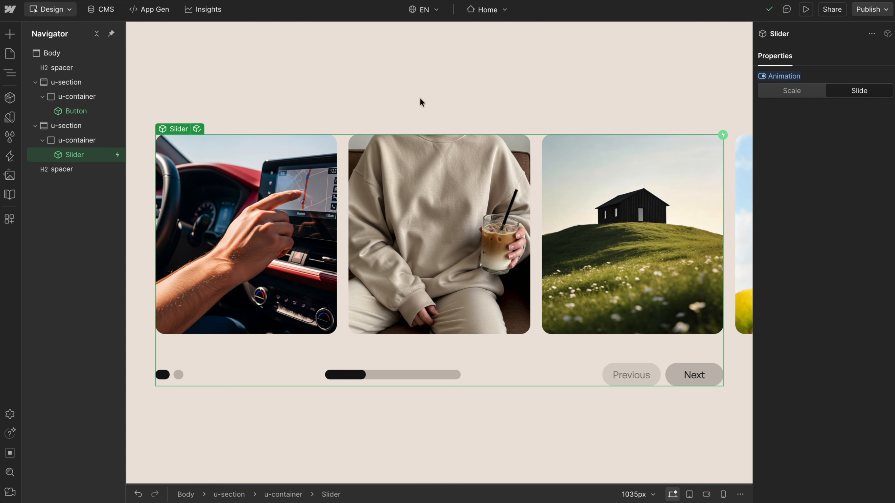
pyautogui.click(796, 96)
pyautogui.click(806, 10)
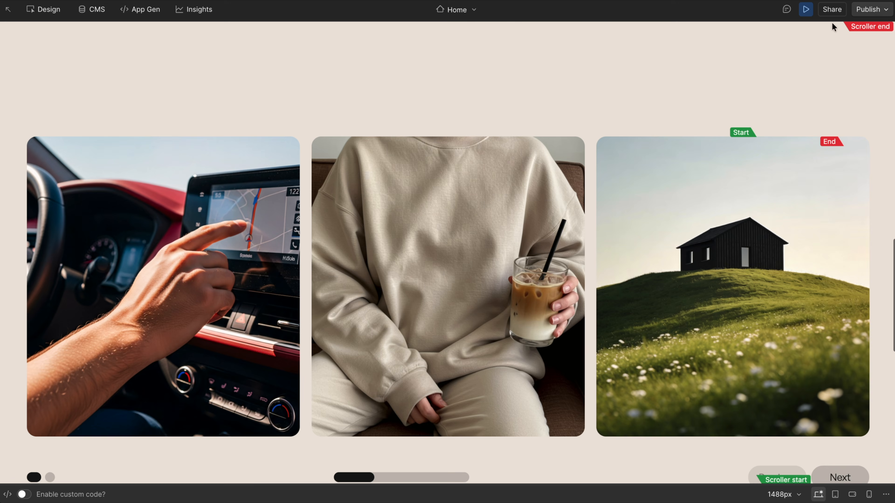
pyautogui.click(806, 10)
# - Set the Slider's Animation property to Slide and preview the page
pyautogui.click(859, 91)
pyautogui.click(806, 10)
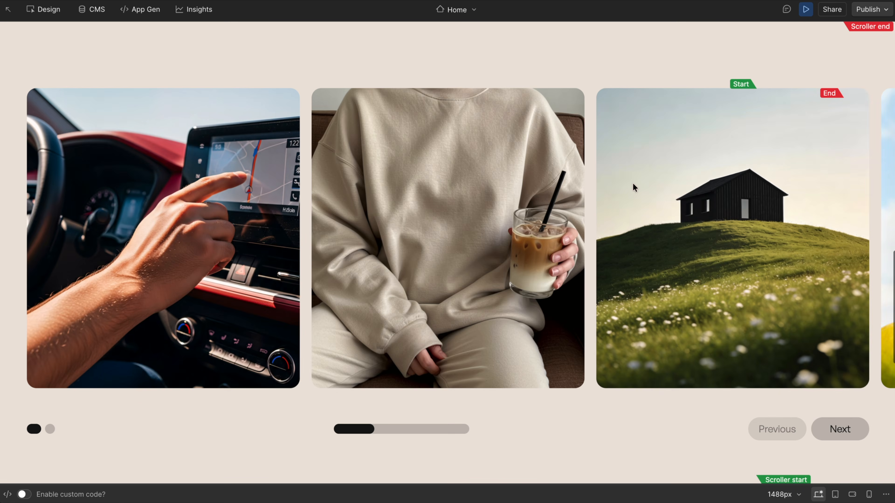
pyautogui.click(806, 10)
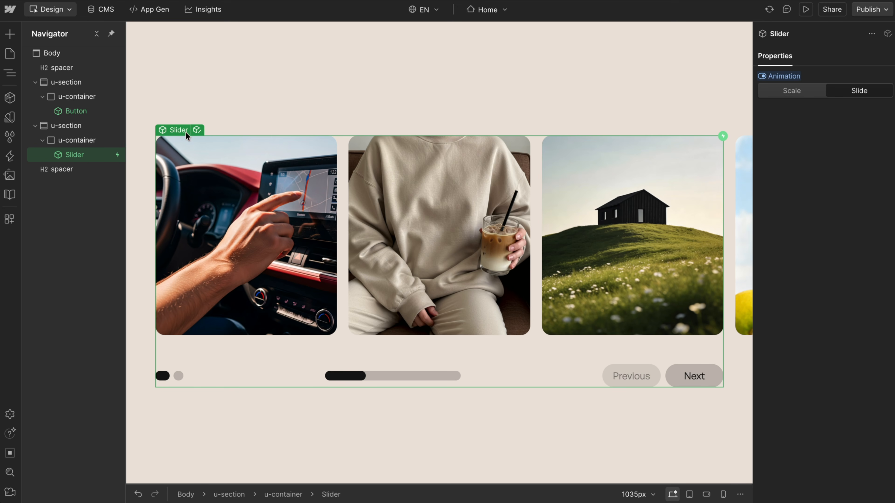
# - Open the Slider component to look at its slider_layout and slider_trim elements, and return to the page
pyautogui.click(199, 130)
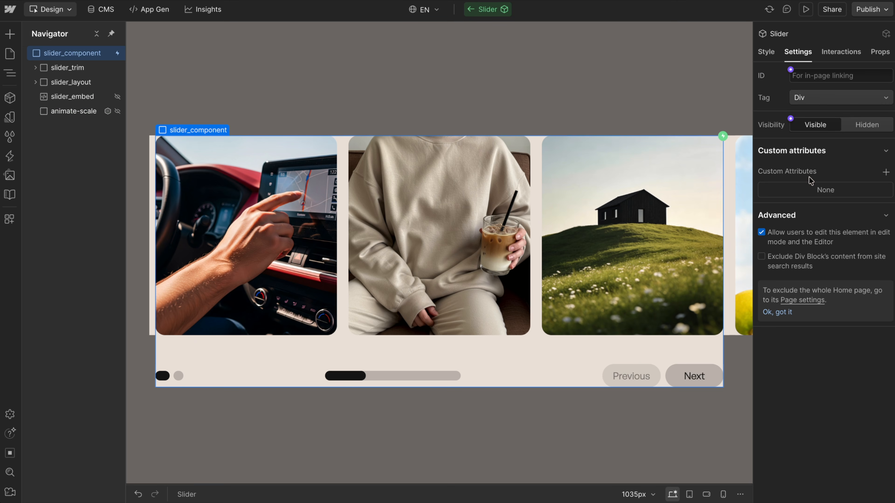
pyautogui.click(78, 80)
pyautogui.click(77, 71)
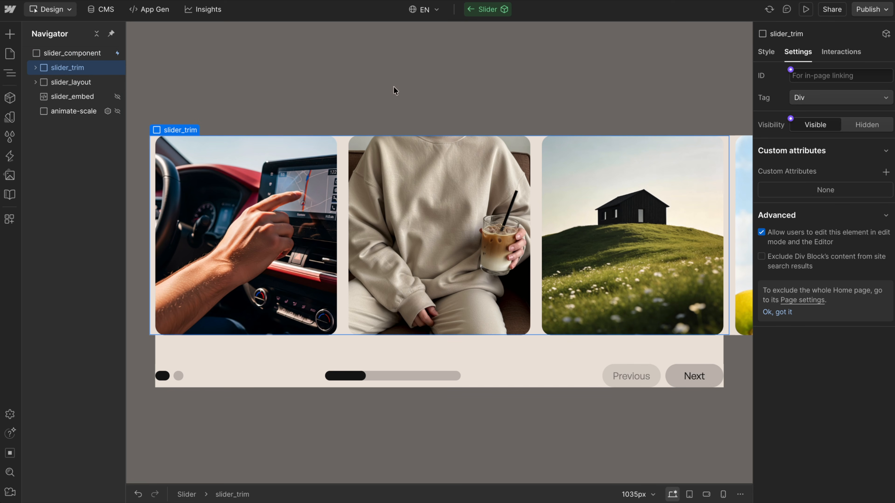
pyautogui.click(367, 104)
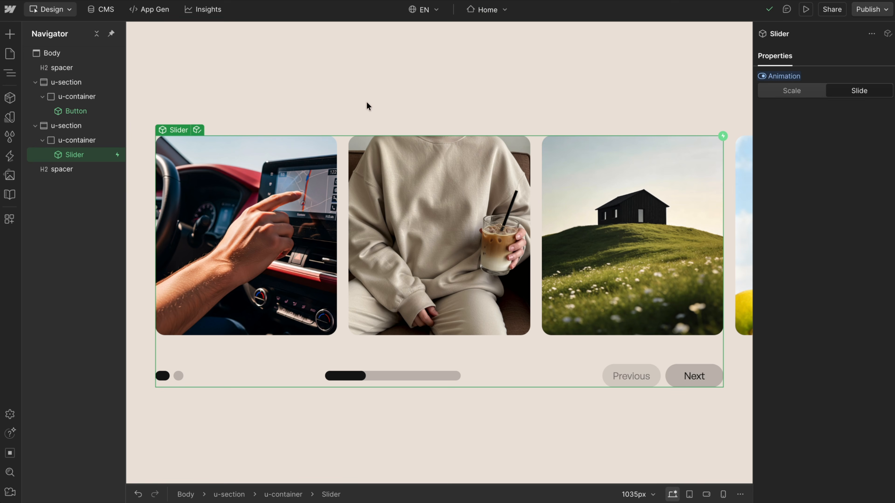
# - Open the Get Started Button component in the upper section for editing
pyautogui.scroll(8, 367, 102)
pyautogui.scroll(4, 366, 102)
pyautogui.click(406, 198)
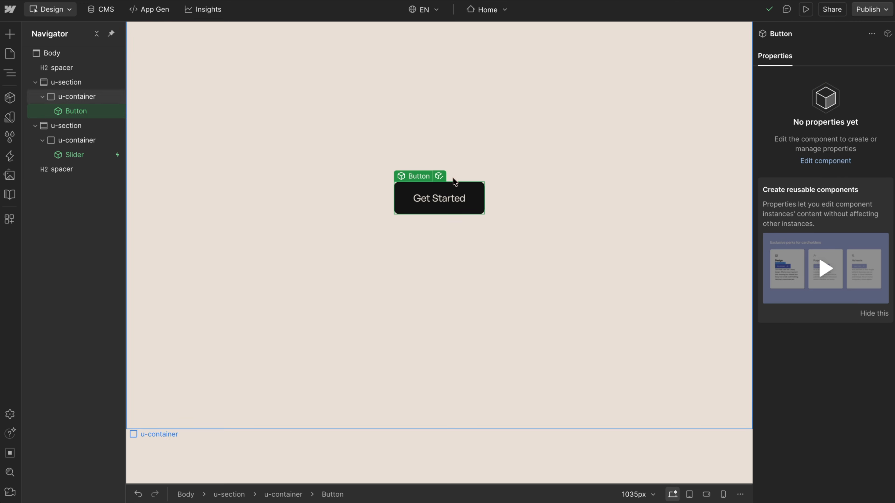
pyautogui.click(439, 177)
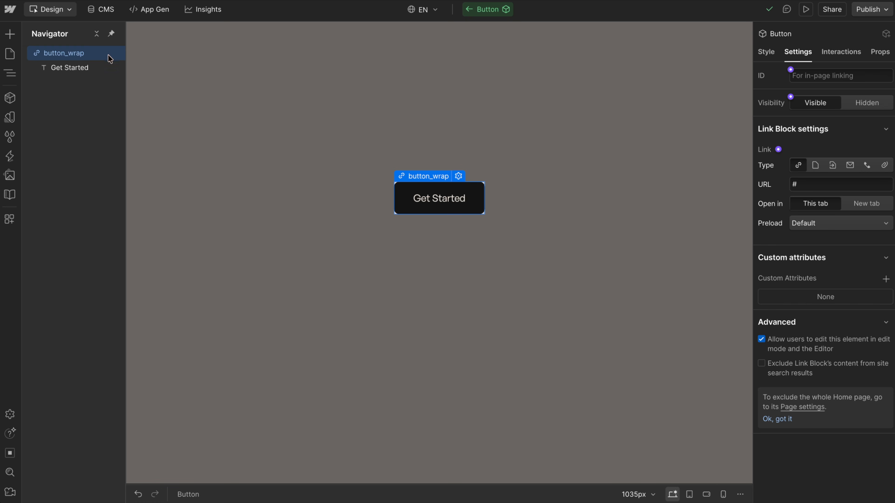
# - Try to add a Slot inside the button_wrap link block
pyautogui.hotkey('ctrl', 'e')
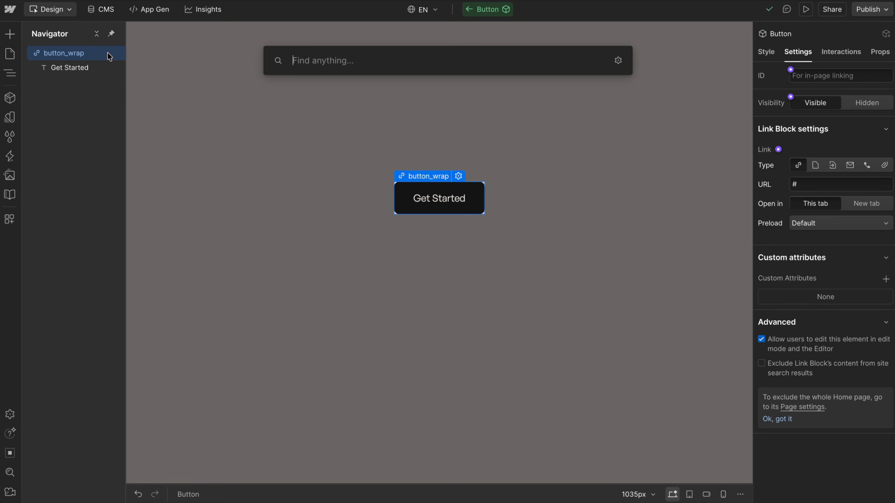
pyautogui.write('slo')
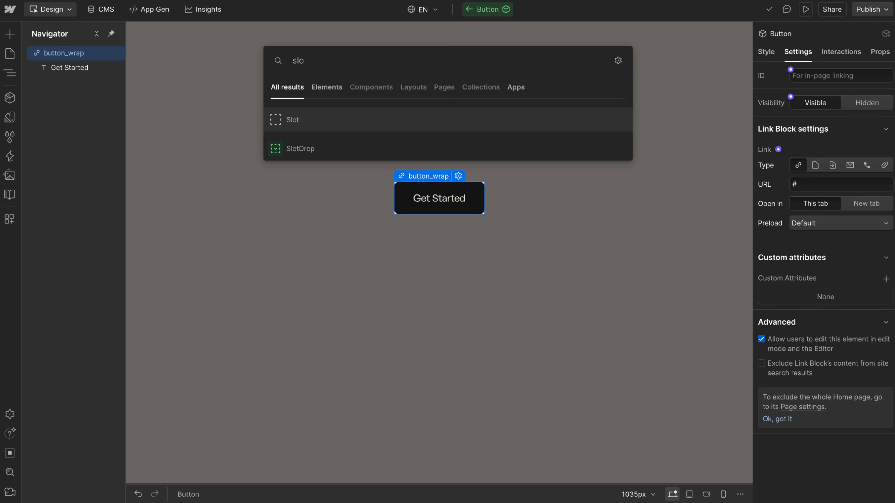
pyautogui.press('Return')
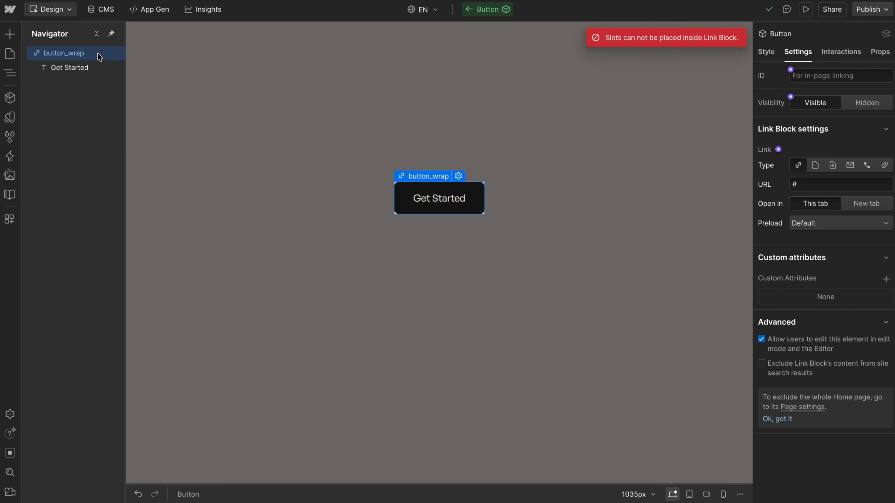
# - Convert button_wrap to a Div Block and add a Link Block inside it
pyautogui.rightClick(99, 59)
pyautogui.moveTo(166, 60)
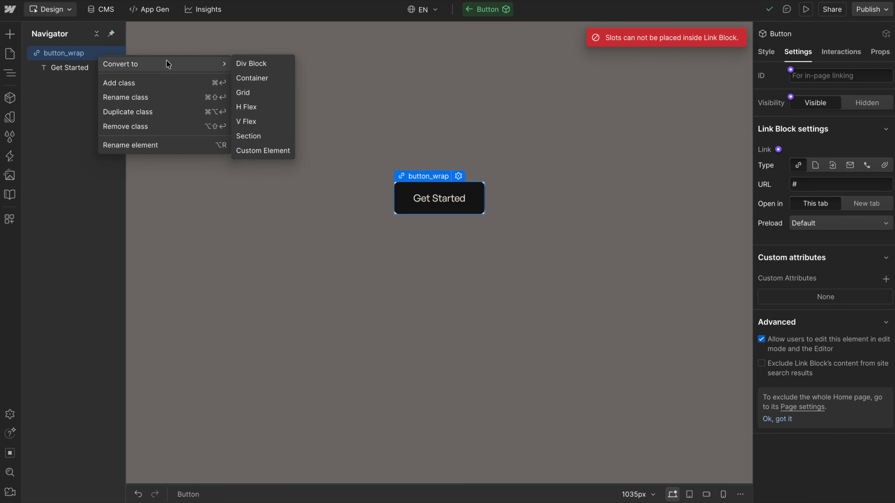
pyautogui.click(268, 64)
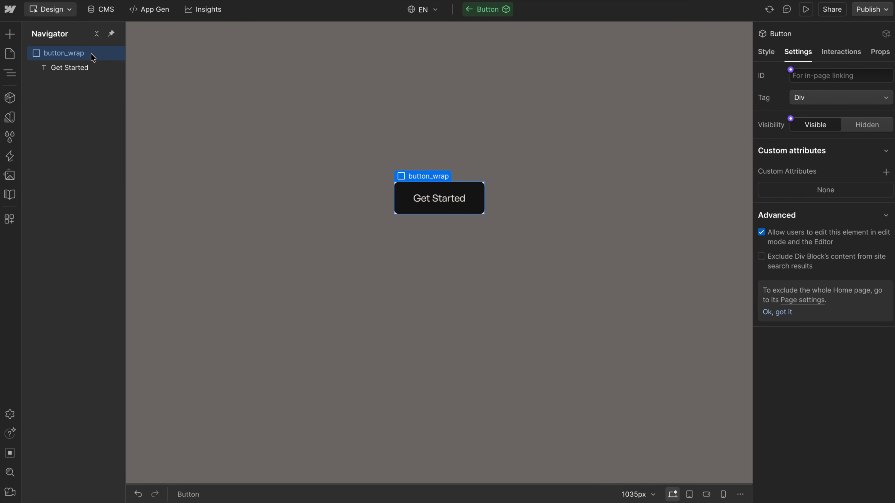
pyautogui.hotkey('ctrl', 'k')
pyautogui.write('lin')
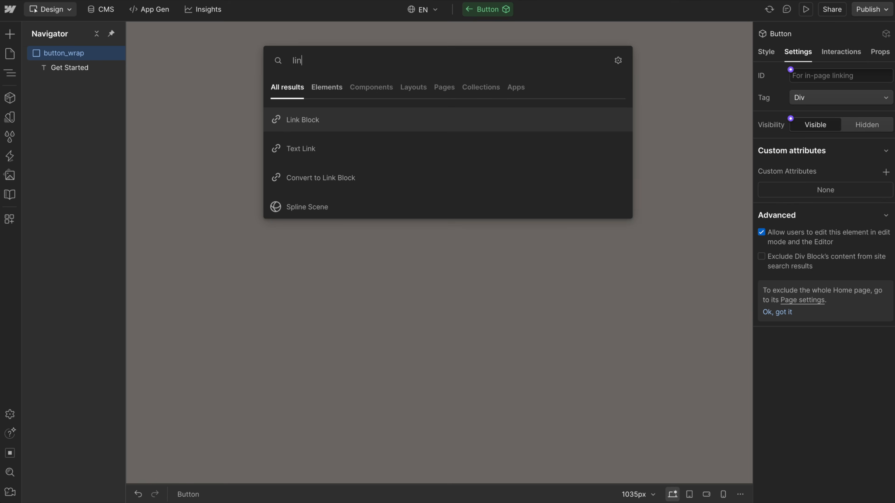
pyautogui.press('Return')
# - Add a custom element inside button_wrap and set its tag to button
pyautogui.click(98, 56)
pyautogui.hotkey('ctrl', 'k')
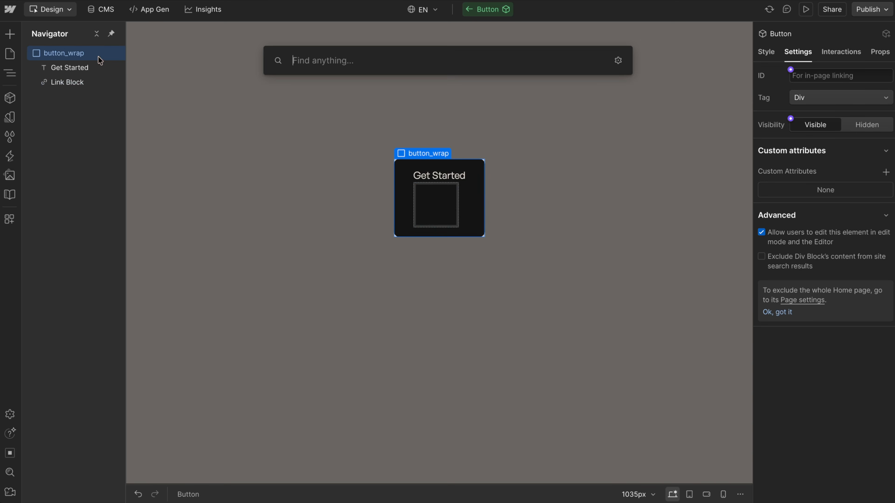
pyautogui.write('cust')
pyautogui.press('Return')
pyautogui.click(783, 136)
pyautogui.write('button')
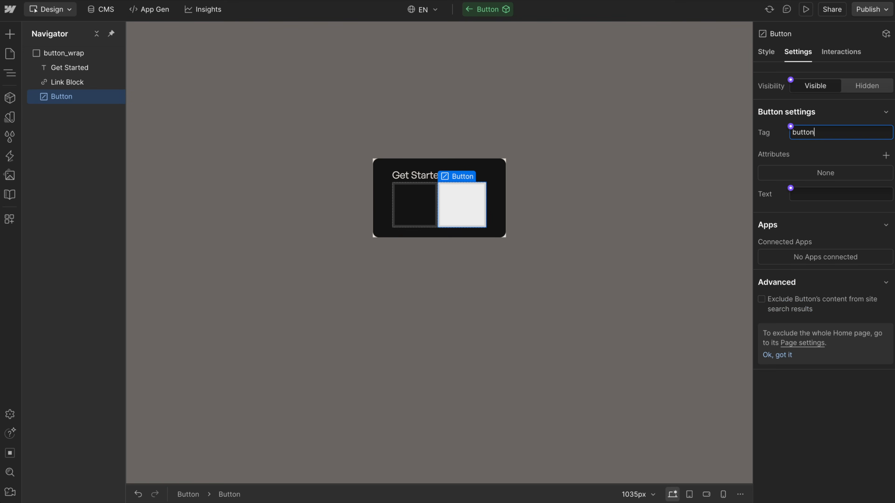
# - Compare the settings of the Link Block with those of the custom Button element
pyautogui.click(85, 82)
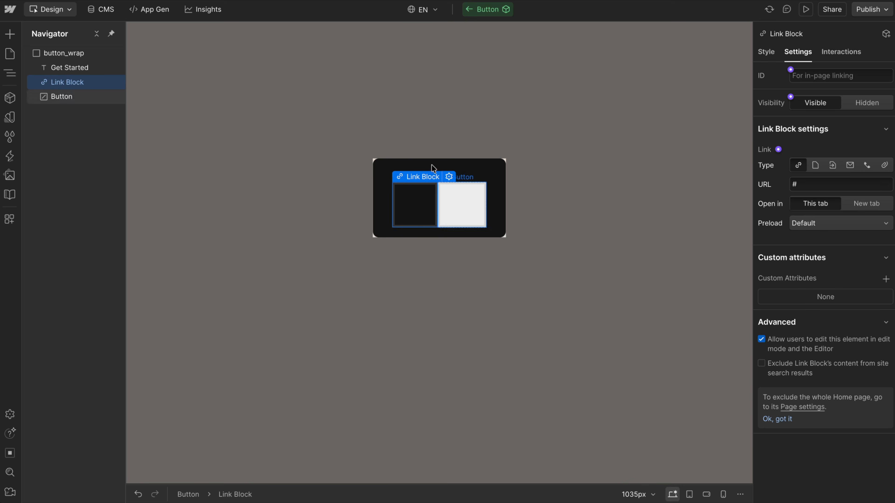
pyautogui.click(60, 99)
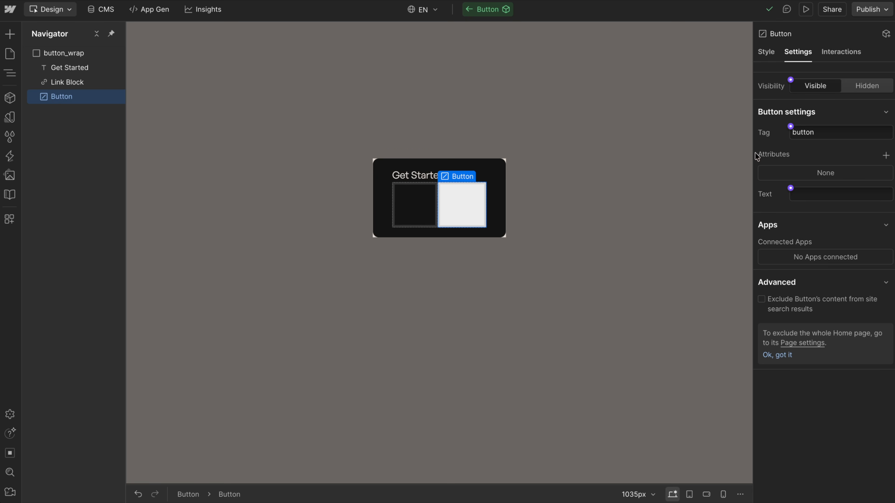
pyautogui.click(421, 209)
pyautogui.click(468, 208)
pyautogui.click(425, 206)
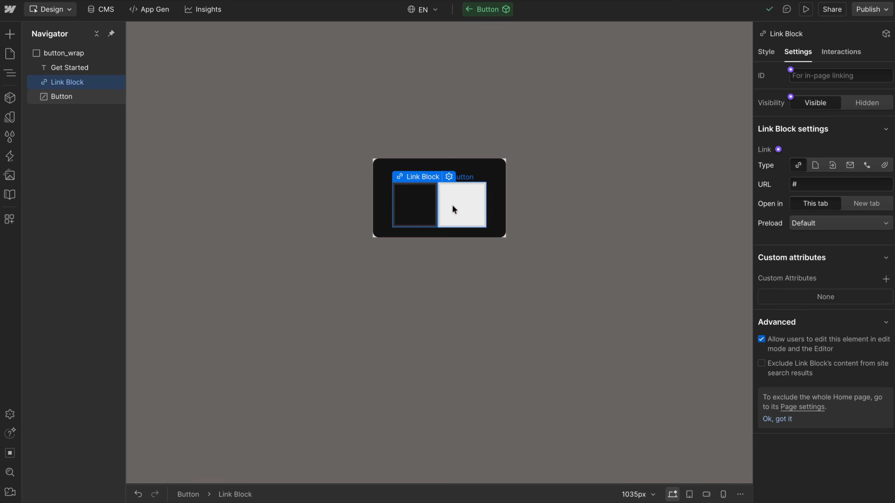
pyautogui.click(461, 193)
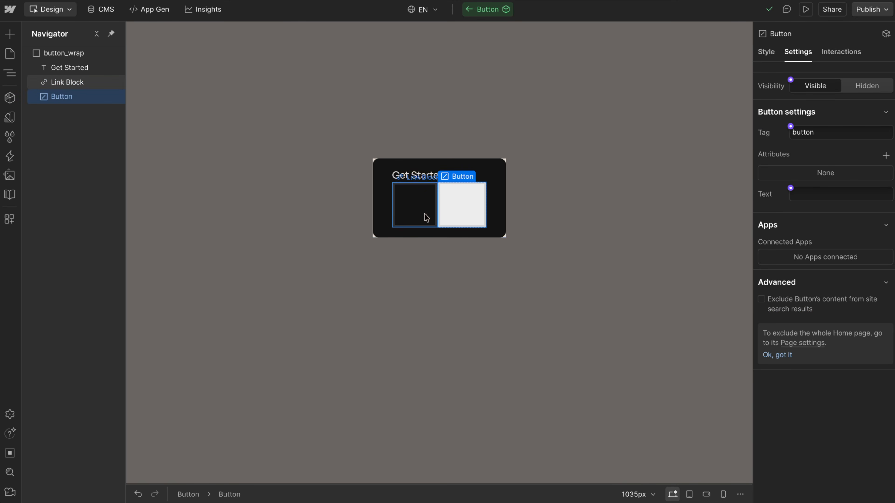
# - Give the Link Block the class clickable
pyautogui.click(413, 215)
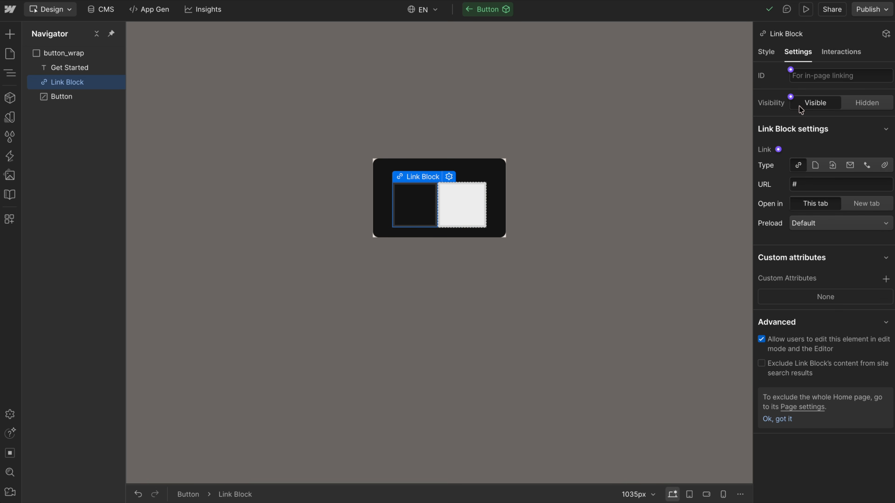
pyautogui.click(766, 53)
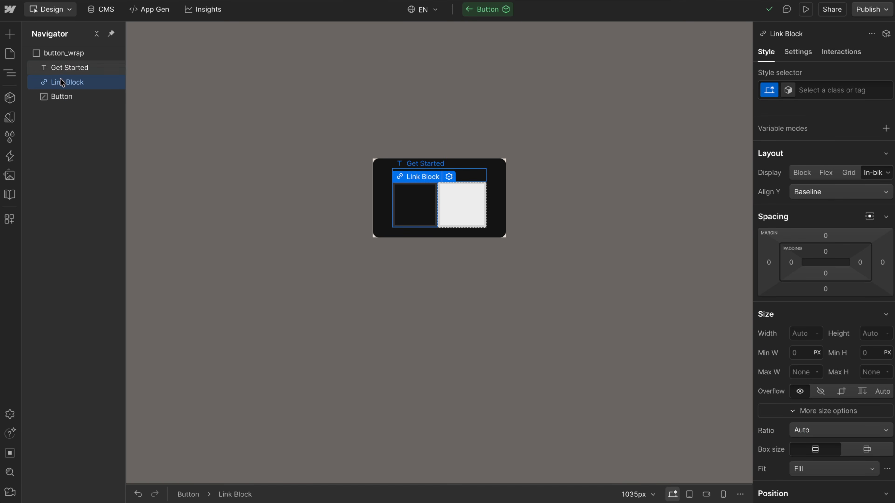
pyautogui.click(791, 90)
pyautogui.write('clickable')
pyautogui.press('Return')
# - Set the clickable link's position to Absolute and stretch it to all four sides of its parent
pyautogui.scroll(-5, 846, 282)
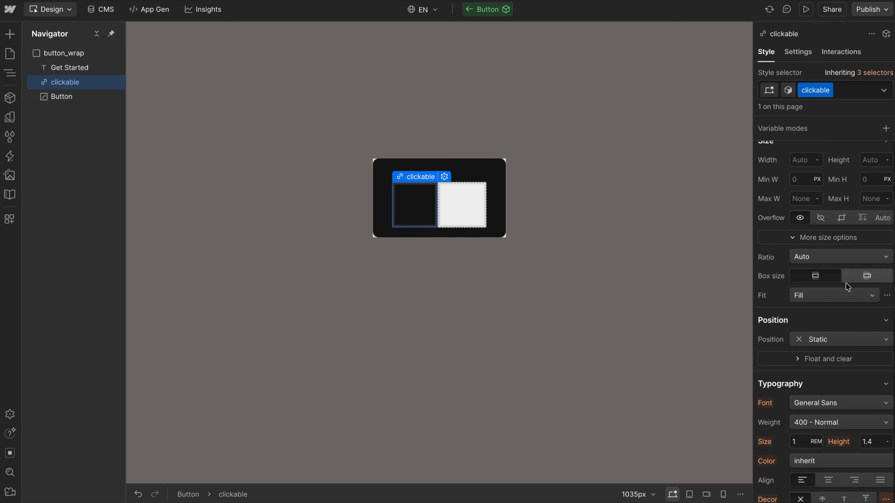
pyautogui.click(828, 340)
pyautogui.click(823, 367)
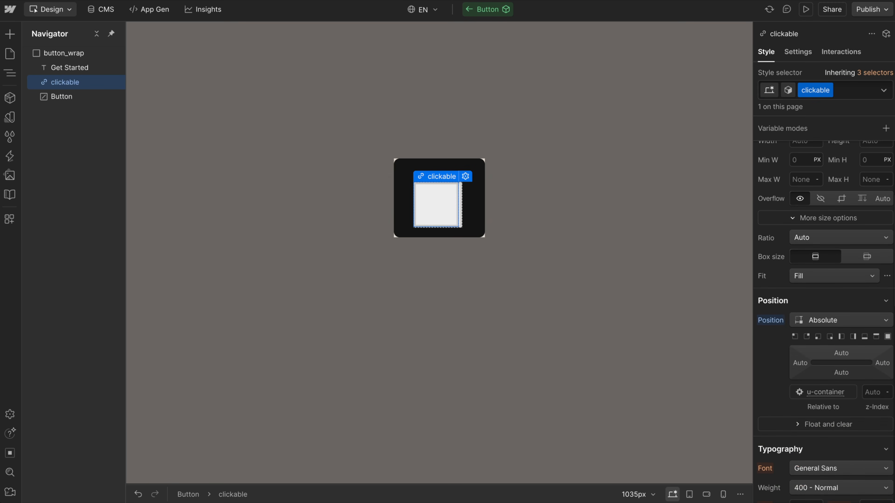
pyautogui.click(887, 337)
# - Set the position of button_wrap to Relative
pyautogui.click(67, 53)
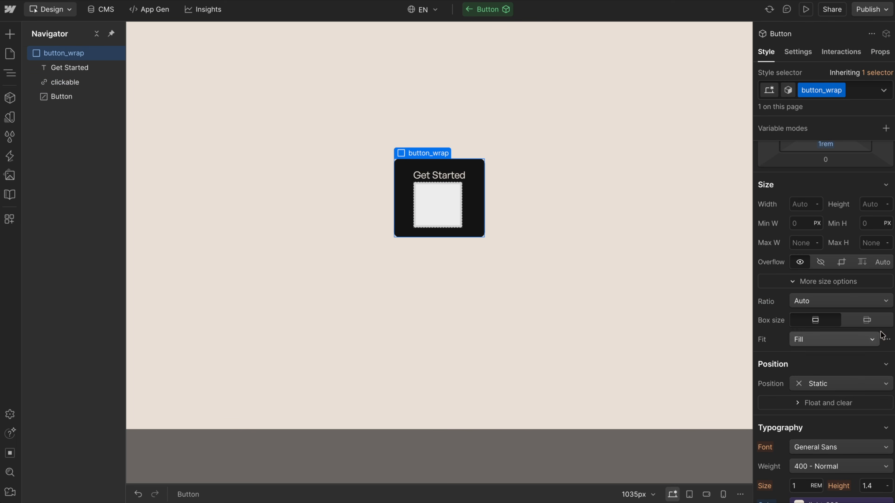
pyautogui.click(823, 383)
pyautogui.click(820, 399)
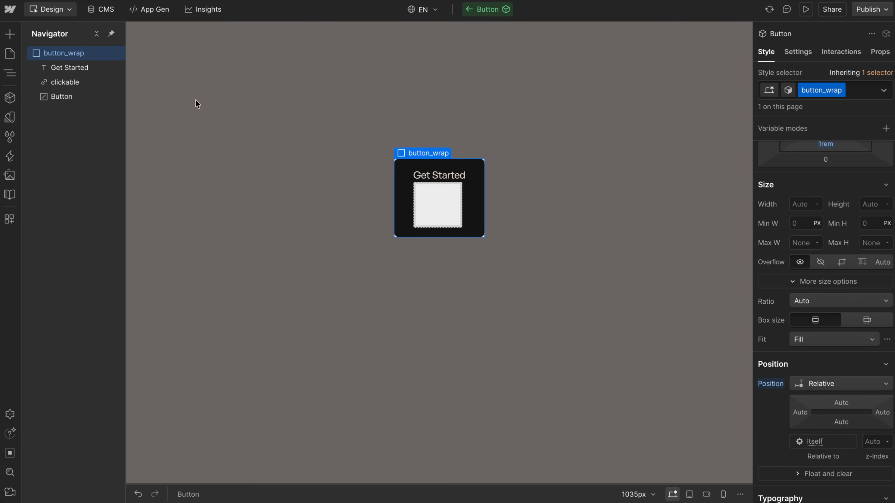
# - Add the custom property border-radius: inherit to the clickable class
pyautogui.click(73, 85)
pyautogui.scroll(-5, 807, 362)
pyautogui.click(777, 426)
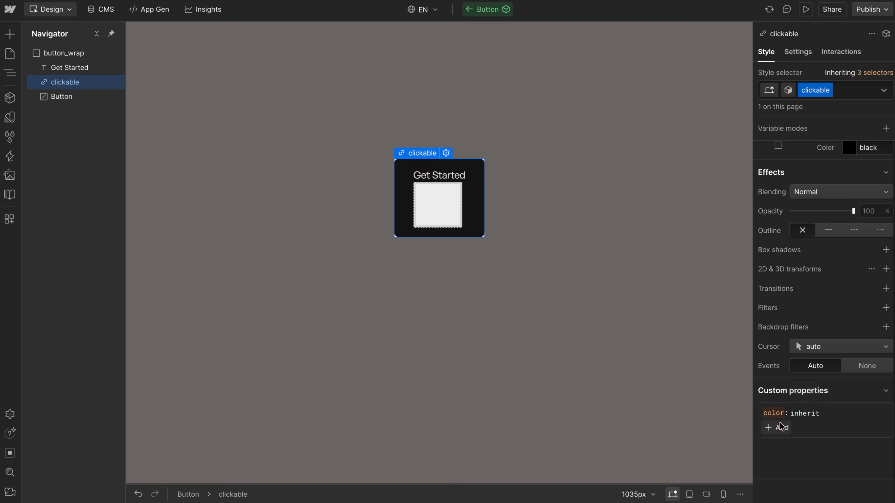
pyautogui.write('border-radius')
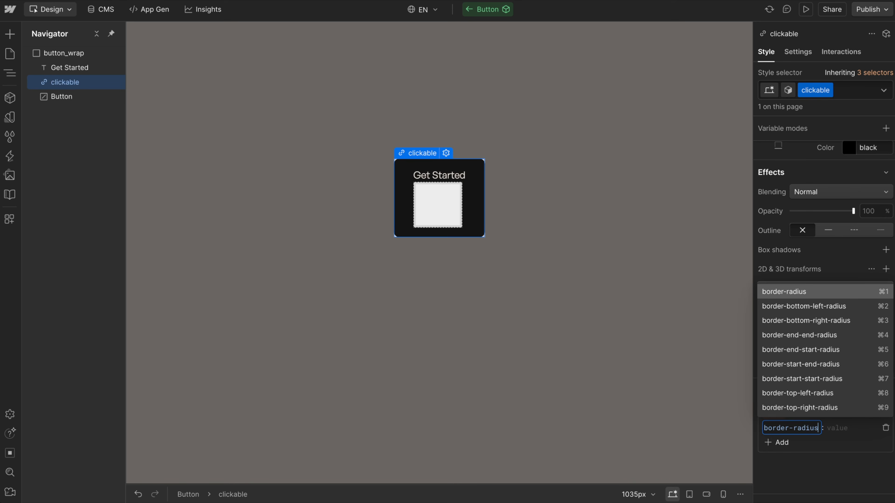
pyautogui.press('Tab')
pyautogui.write('inherit')
pyautogui.press('Return')
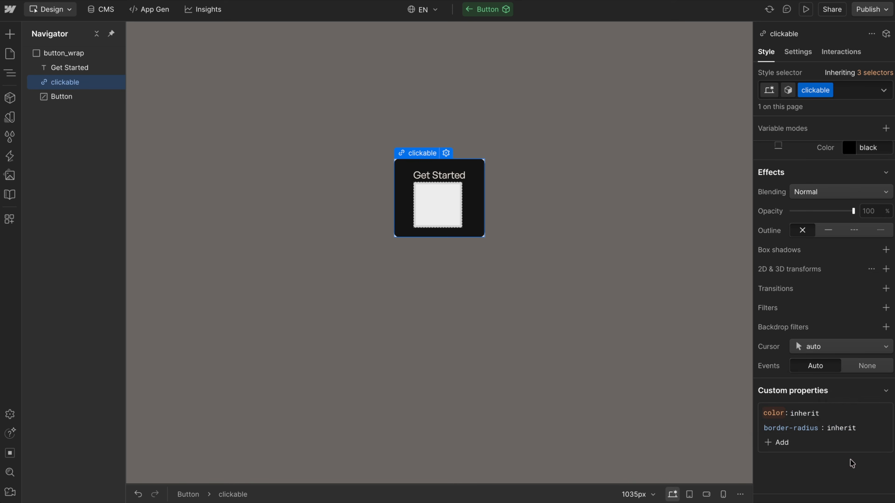
# - Compare the border radius settings of button_wrap and the clickable link
pyautogui.click(79, 55)
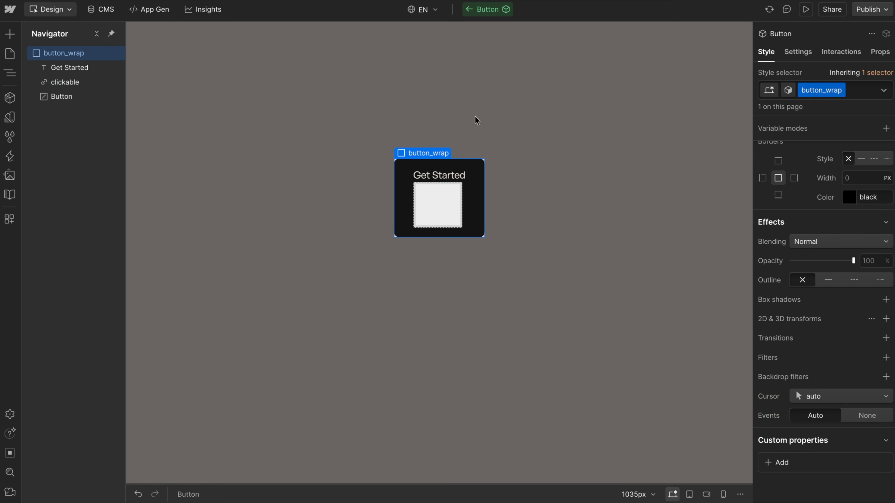
pyautogui.scroll(4, 791, 256)
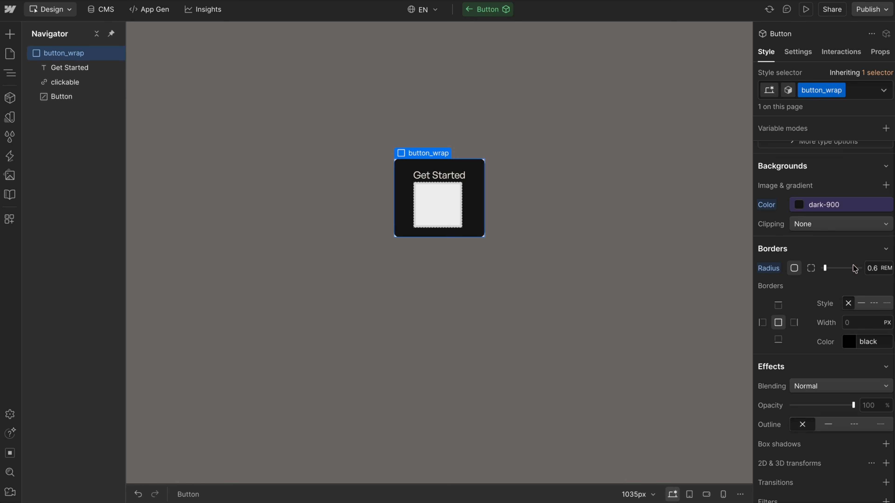
pyautogui.click(63, 85)
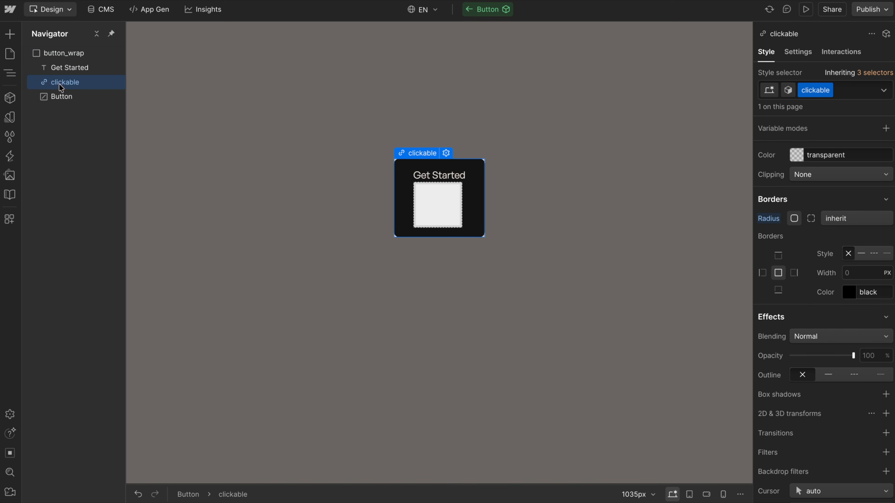
pyautogui.click(78, 56)
pyautogui.click(87, 86)
pyautogui.scroll(2, 822, 347)
pyautogui.scroll(1, 819, 342)
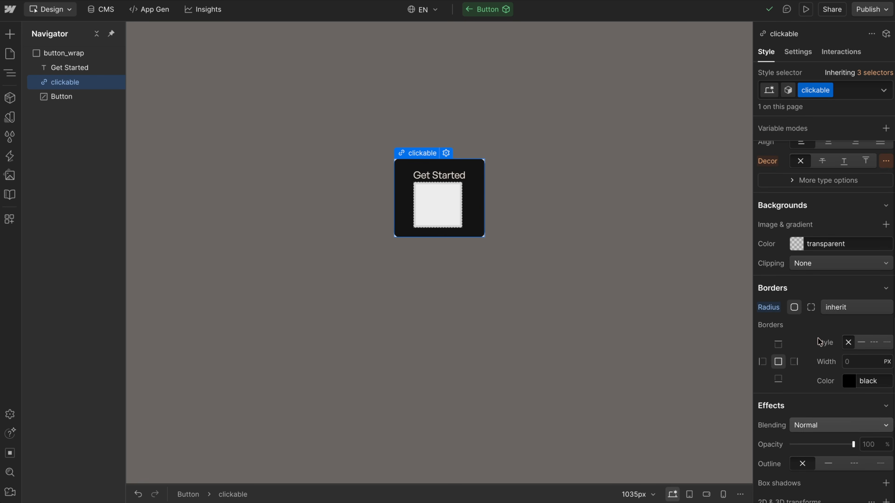
# - Add the custom attribute aria-label with the value Get Started to the clickable link
pyautogui.click(798, 52)
pyautogui.click(887, 279)
pyautogui.write('aria-label')
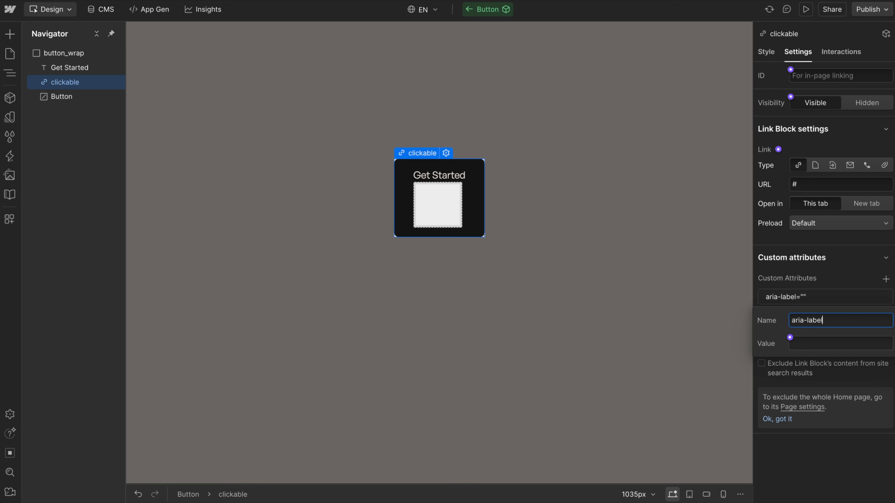
pyautogui.click(820, 344)
pyautogui.write('Get Started')
pyautogui.click(834, 325)
pyautogui.hotkey('ctrl', 'c')
pyautogui.click(838, 386)
# - Add an aria-label attribute with the value Get Started to the Button element
pyautogui.click(106, 99)
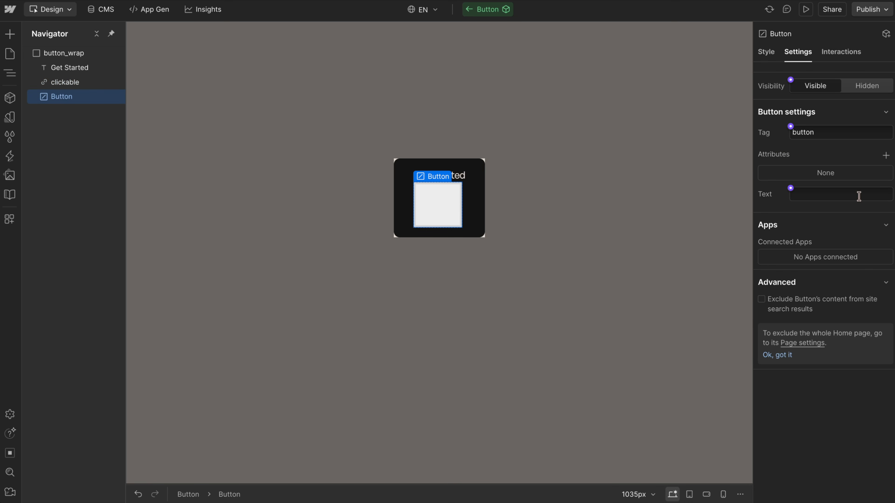
pyautogui.click(886, 155)
pyautogui.hotkey('ctrl', 'v')
pyautogui.click(817, 221)
pyautogui.write('Get')
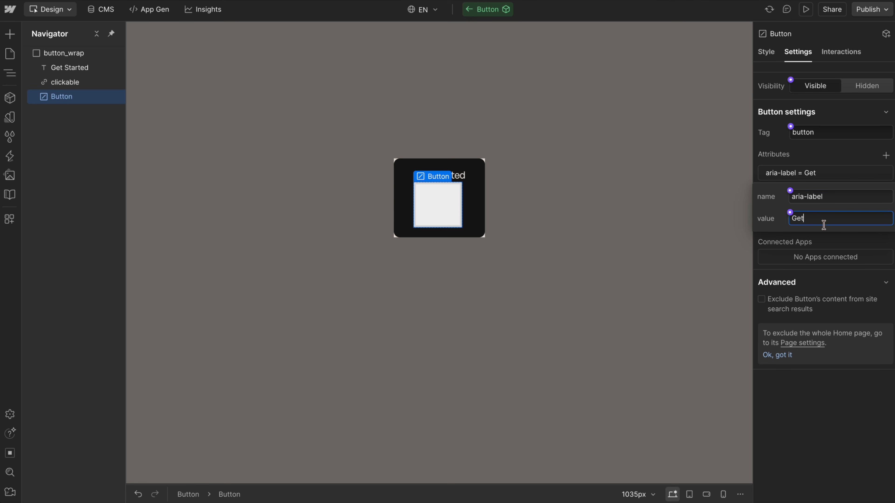
pyautogui.write(' Started')
pyautogui.press('Return')
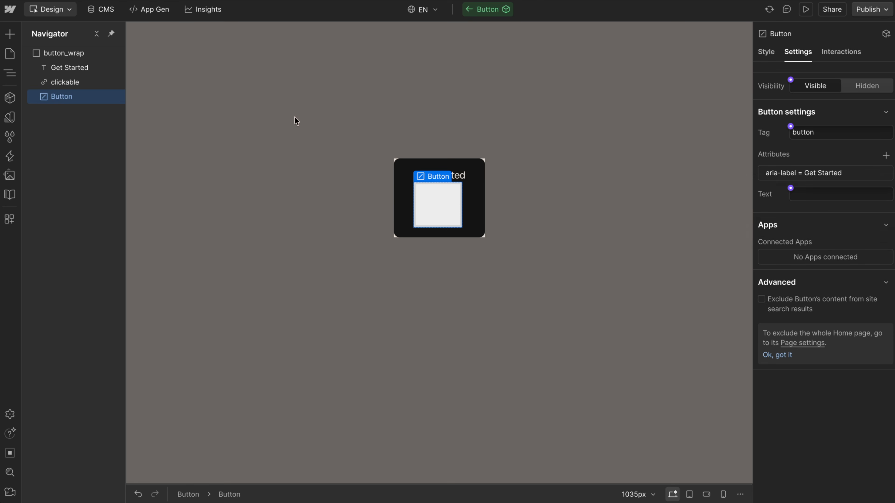
# - Apply the existing clickable class to the Button element
pyautogui.click(66, 86)
pyautogui.click(69, 96)
pyautogui.click(777, 52)
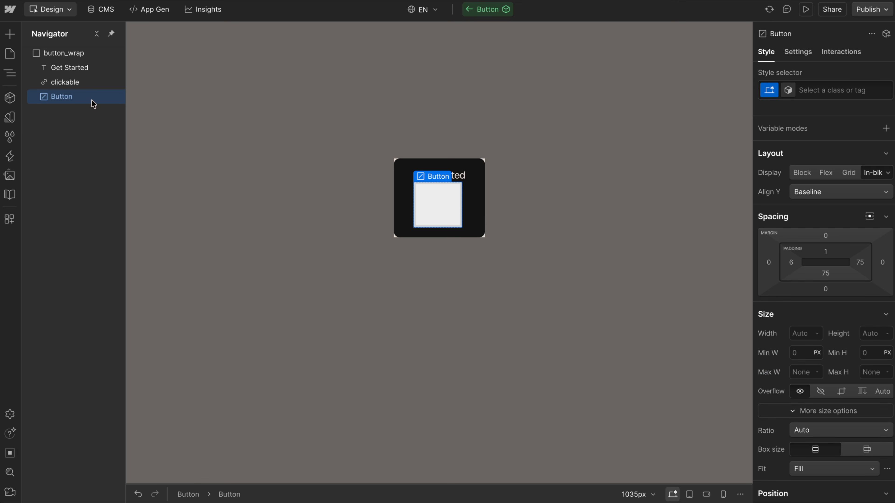
pyautogui.click(811, 89)
pyautogui.write('click')
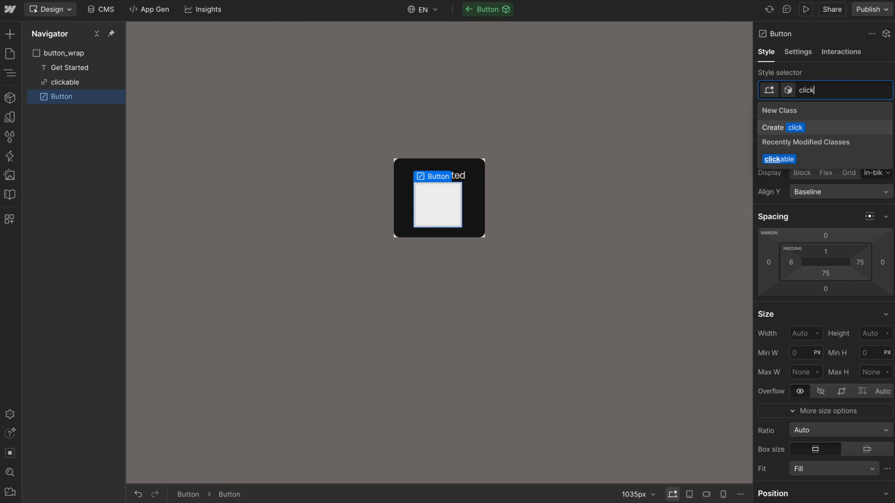
pyautogui.click(787, 159)
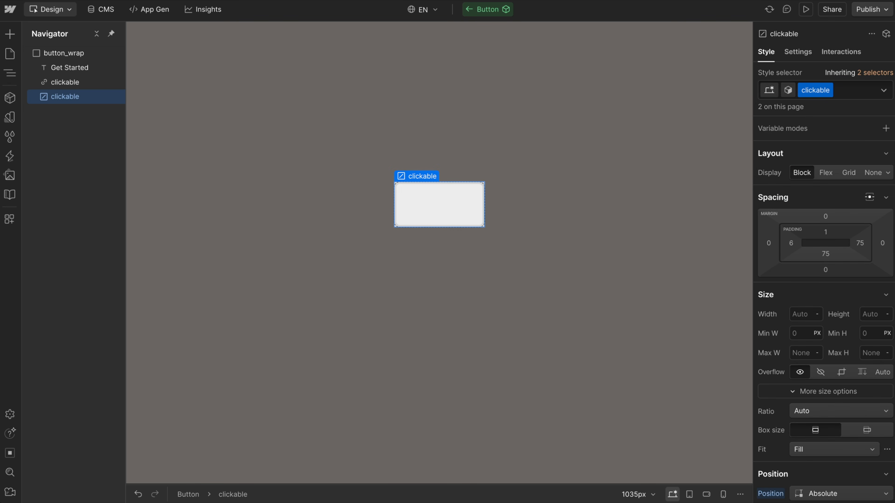
# - Set the button element's padding to 0 on all sides and its background color to transparent
pyautogui.click(860, 243)
pyautogui.hotkey('shift', 'Return')
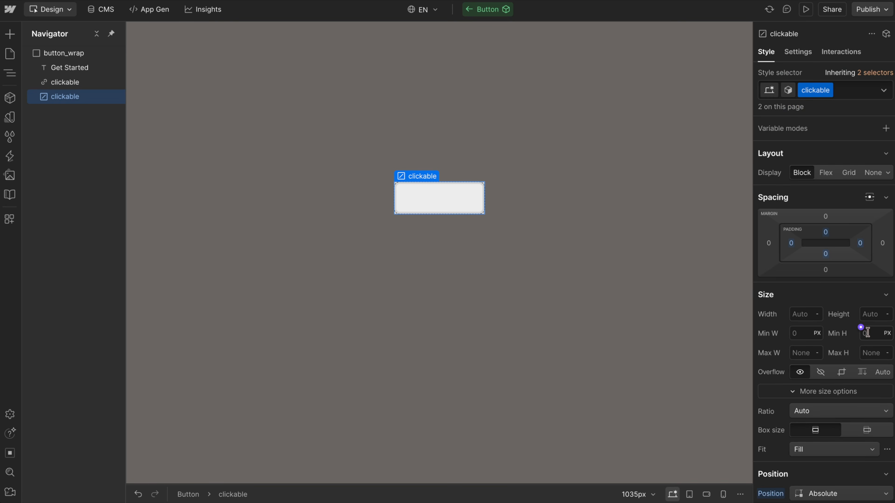
pyautogui.scroll(-15, 867, 333)
pyautogui.click(844, 304)
pyautogui.write('transparent')
pyautogui.press('Return')
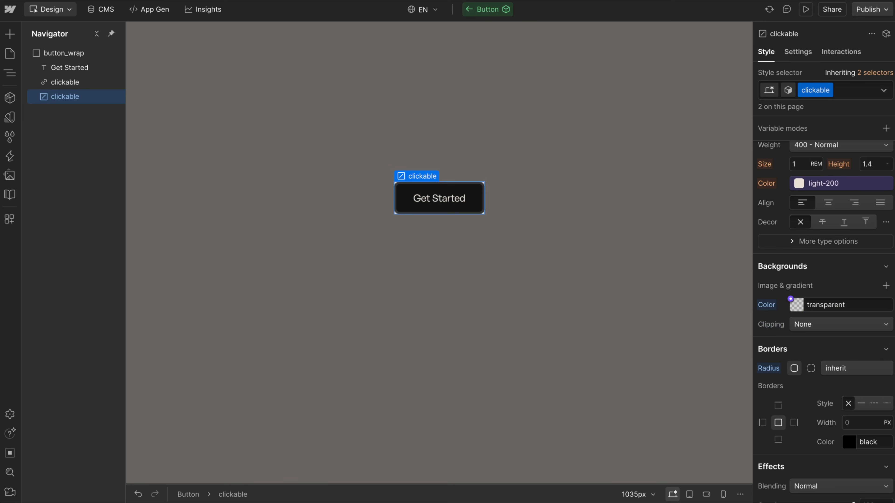
# - Add the custom attribute aria-hidden with the value true to the Get Started text block
pyautogui.click(70, 68)
pyautogui.click(798, 53)
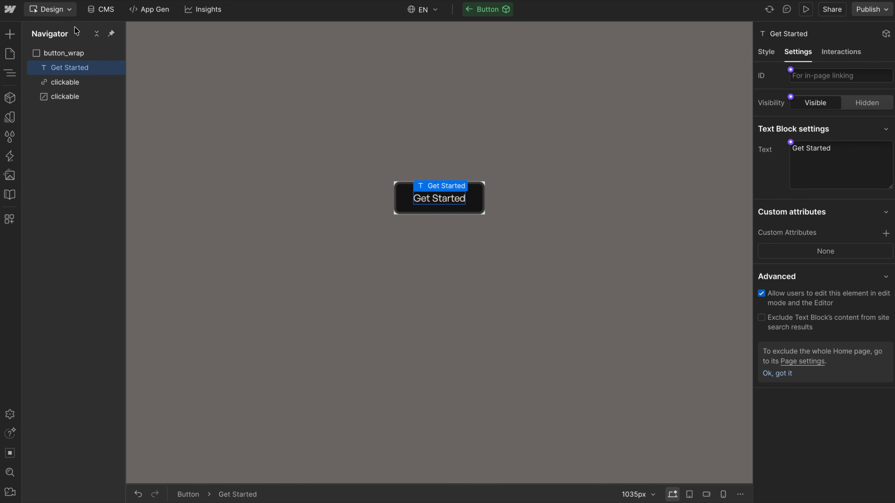
pyautogui.click(886, 233)
pyautogui.write('aria-hidden')
pyautogui.press('Tab')
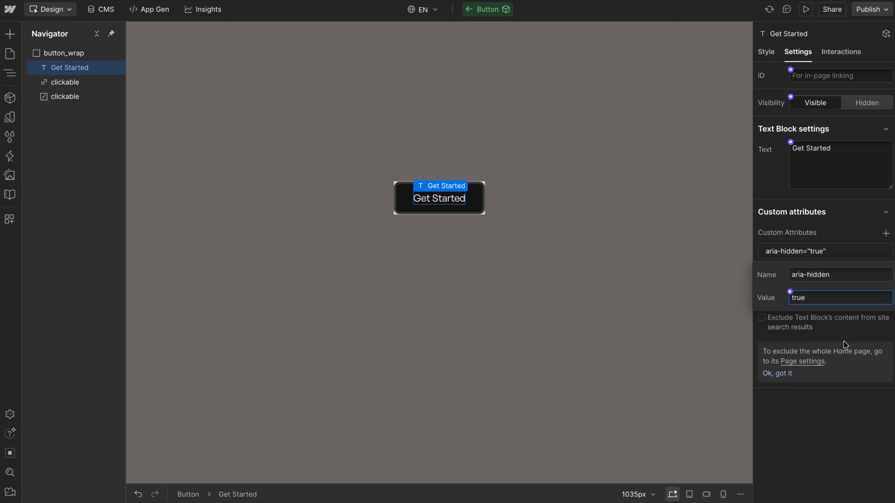
pyautogui.press('Return')
# - Create a single-line component property named Text from the text block's content, with Multiline turned off
pyautogui.click(87, 82)
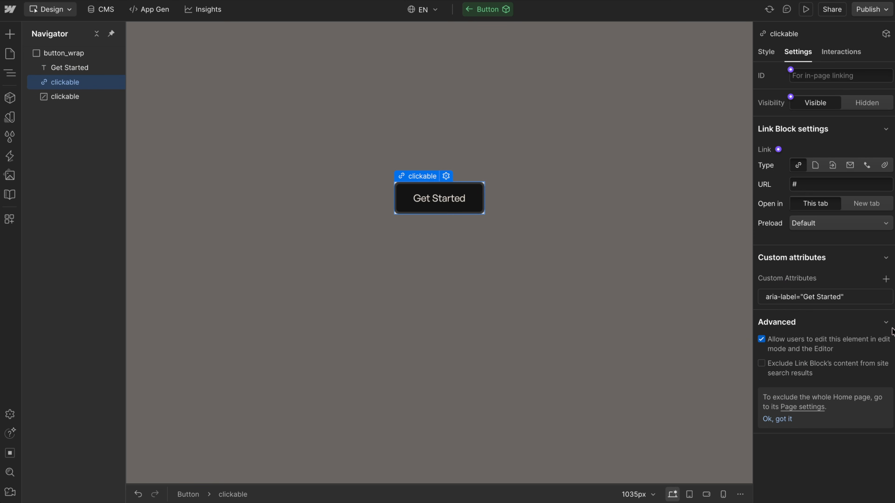
pyautogui.click(92, 68)
pyautogui.click(791, 142)
pyautogui.click(803, 161)
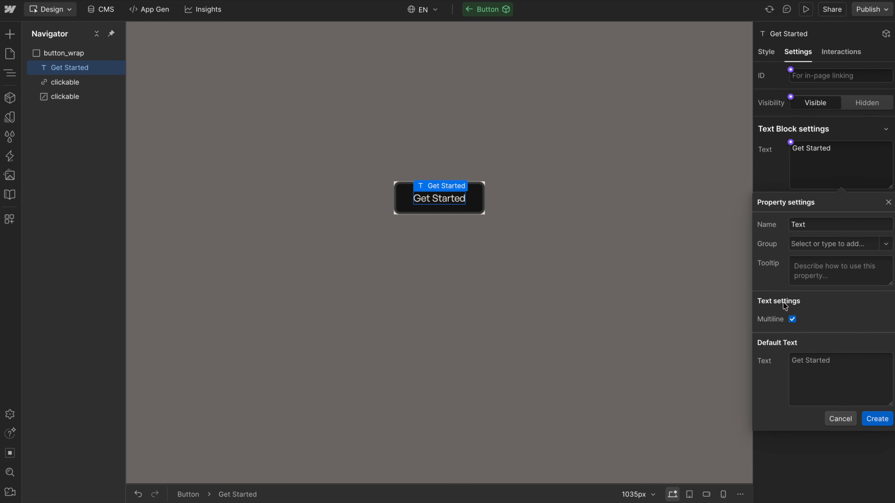
pyautogui.click(793, 319)
pyautogui.click(877, 382)
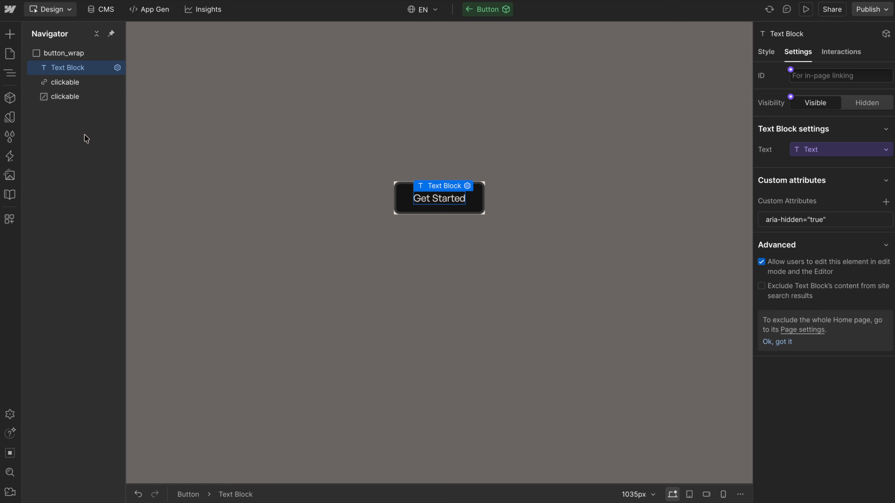
# - Connect the clickable link's aria-label value to the Text property
pyautogui.click(96, 87)
pyautogui.click(814, 299)
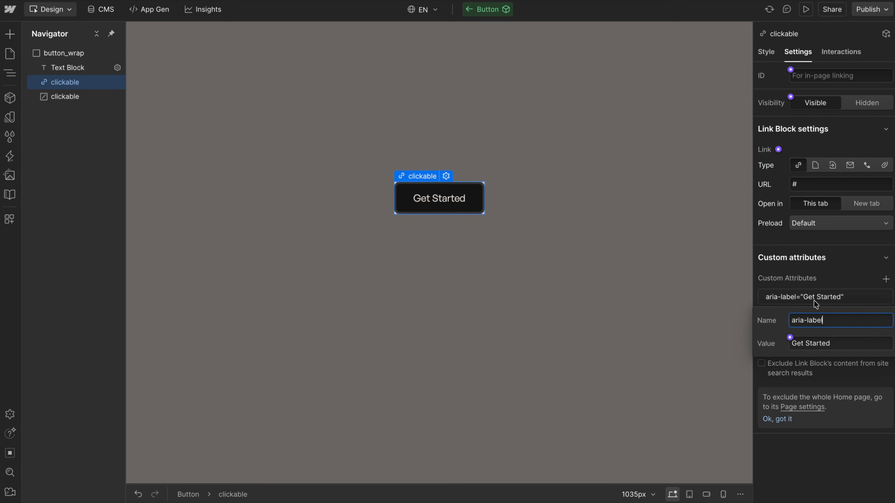
pyautogui.click(790, 338)
pyautogui.click(772, 390)
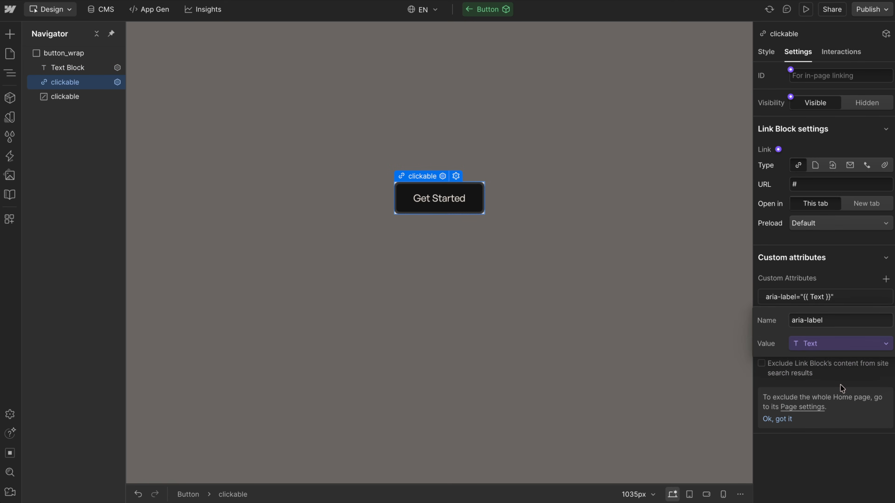
# - Connect the button element's aria-label value to the Text property
pyautogui.click(70, 96)
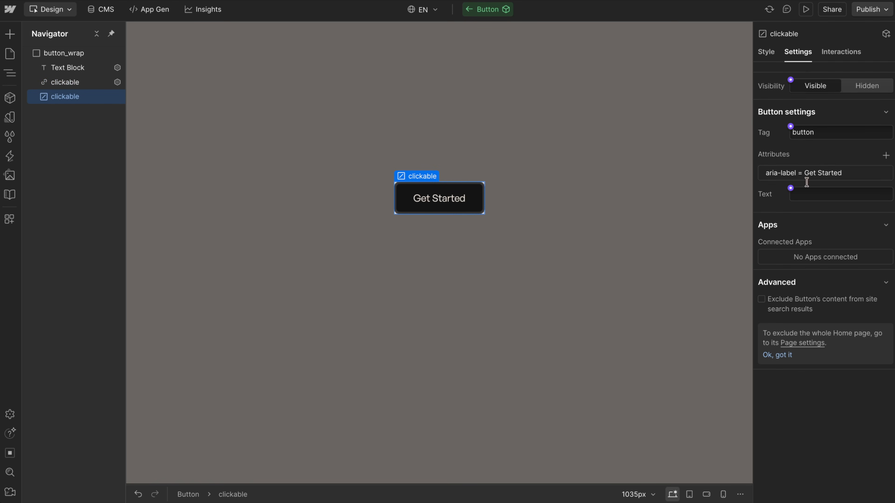
pyautogui.click(815, 174)
pyautogui.click(790, 213)
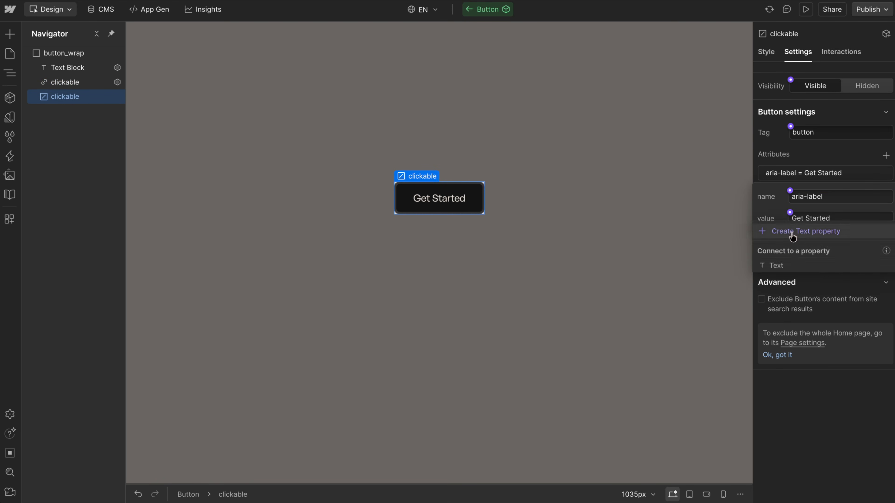
pyautogui.click(790, 264)
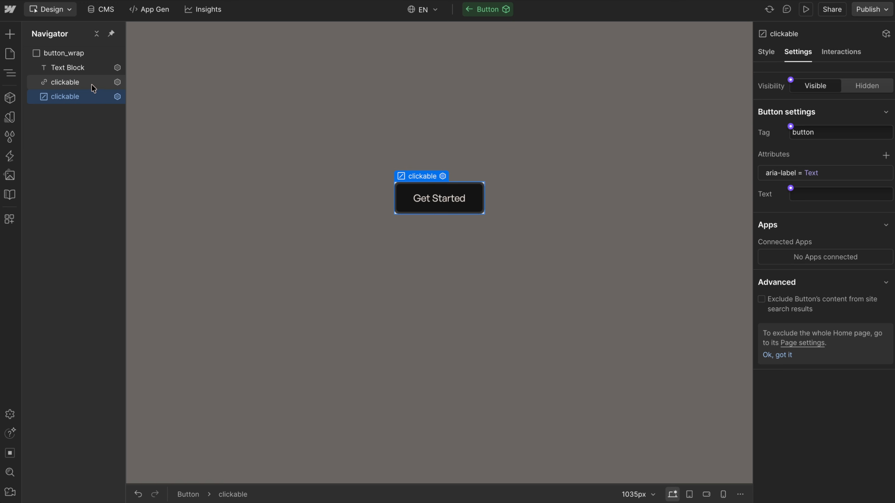
pyautogui.click(80, 82)
pyautogui.click(76, 96)
pyautogui.click(76, 82)
pyautogui.click(77, 97)
# - Create a component property named Link from the clickable link's link setting, keeping the default URL #
pyautogui.click(76, 84)
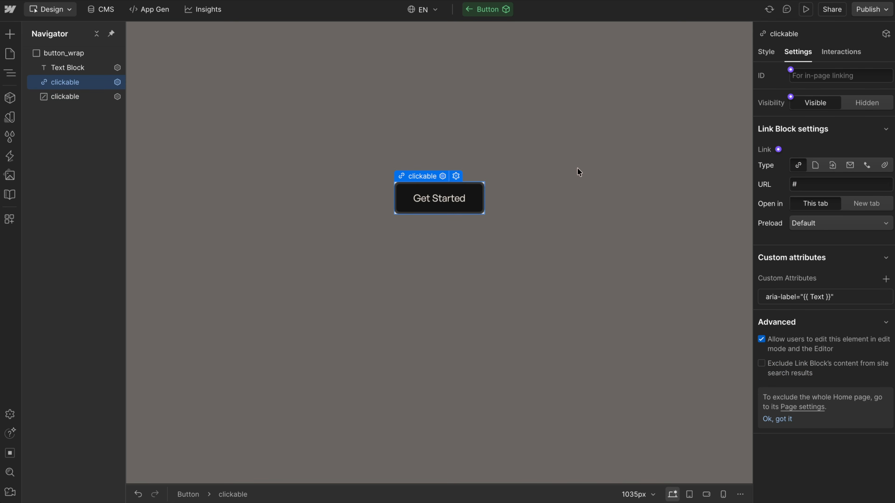
pyautogui.click(779, 149)
pyautogui.click(797, 168)
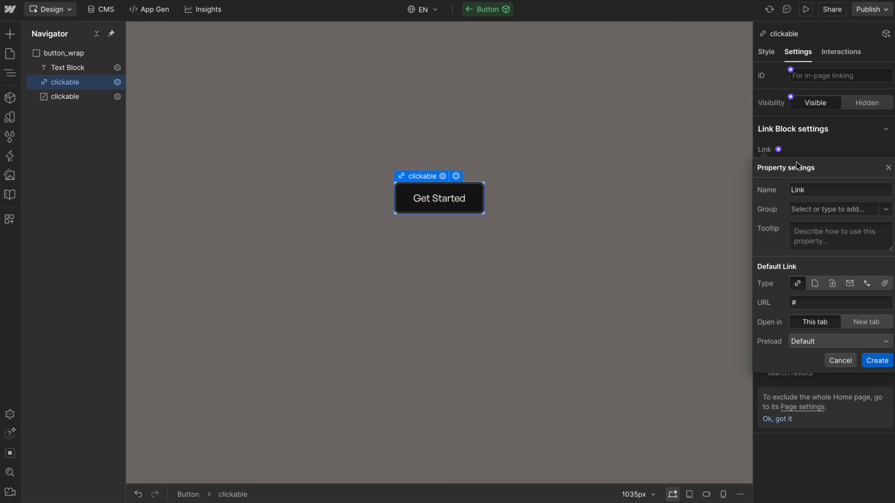
pyautogui.click(884, 360)
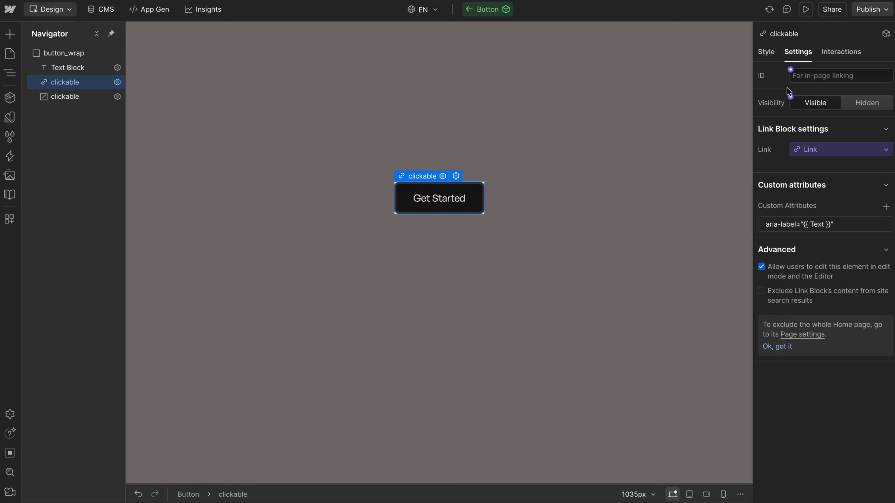
# - Make the clickable link's visibility conditional: visible if the Link property is set, otherwise hidden
pyautogui.click(791, 96)
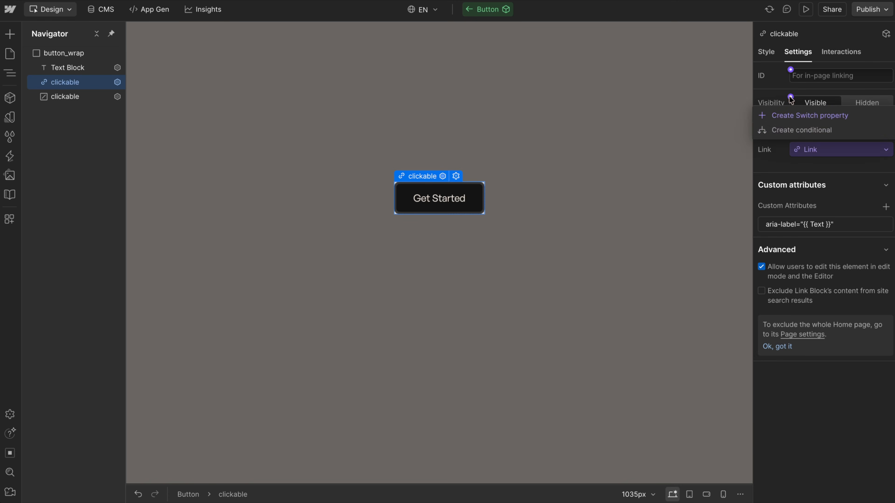
pyautogui.click(804, 131)
pyautogui.click(625, 210)
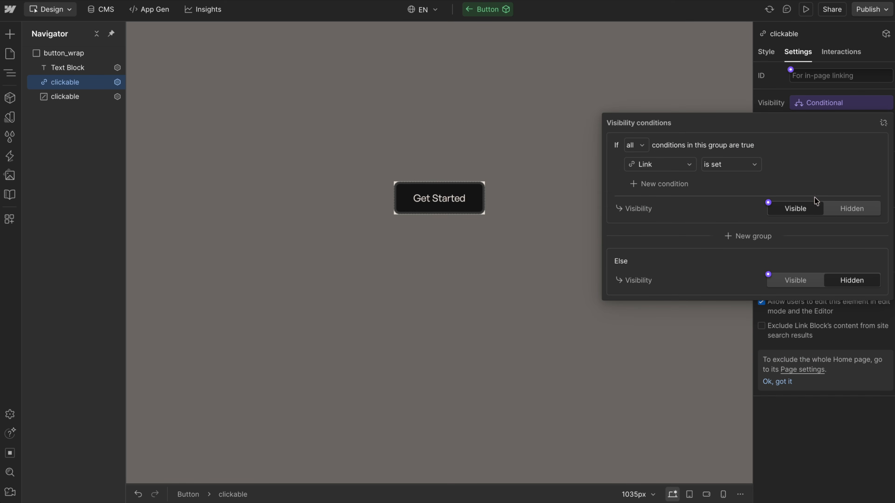
pyautogui.click(833, 104)
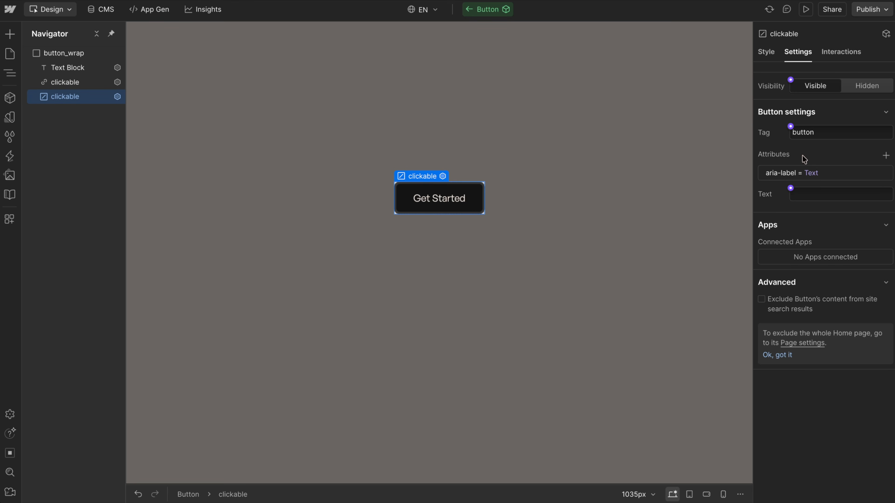
# - Make the button element's visibility conditional: visible if the Link property is not set, otherwise hidden
pyautogui.click(791, 80)
pyautogui.click(800, 115)
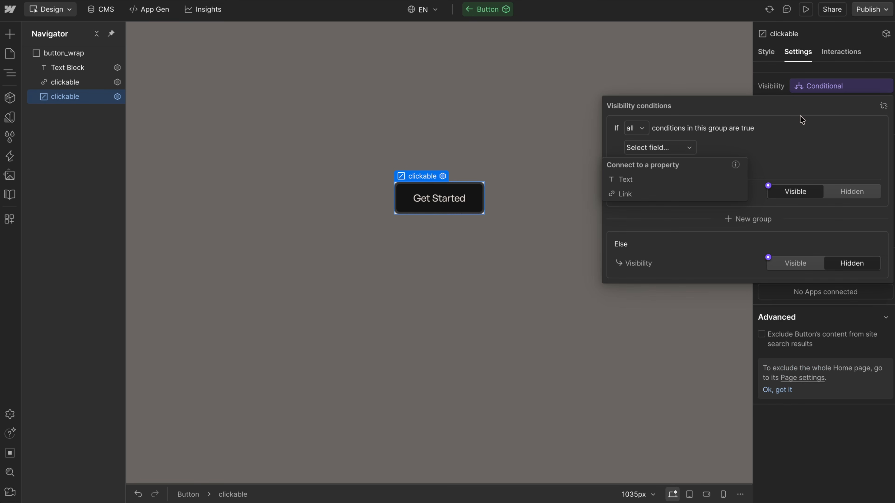
pyautogui.click(615, 194)
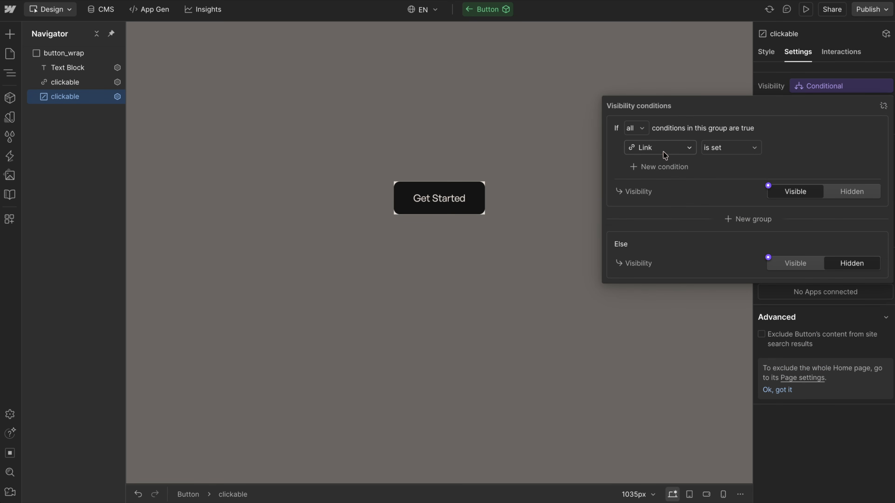
pyautogui.click(714, 151)
pyautogui.click(726, 182)
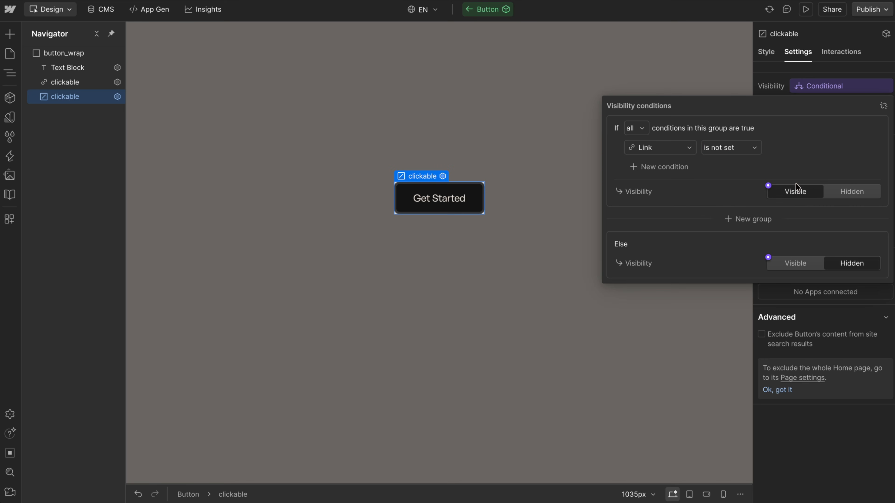
pyautogui.click(859, 372)
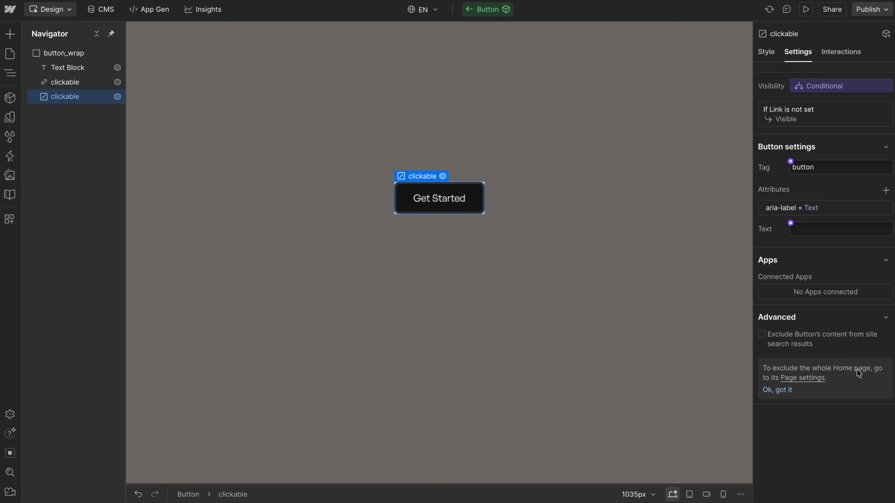
# - Exit the Button component and set its instance's Link property to the Home page
pyautogui.click(594, 244)
pyautogui.click(818, 127)
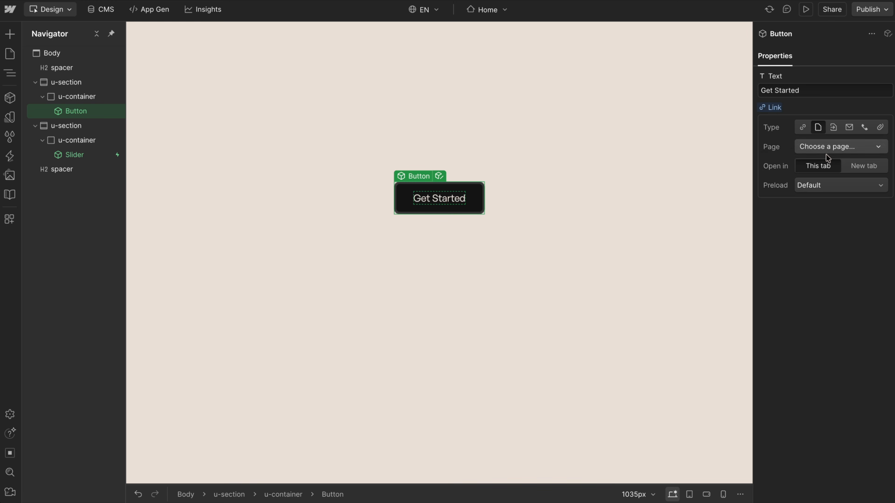
pyautogui.click(826, 148)
pyautogui.click(797, 187)
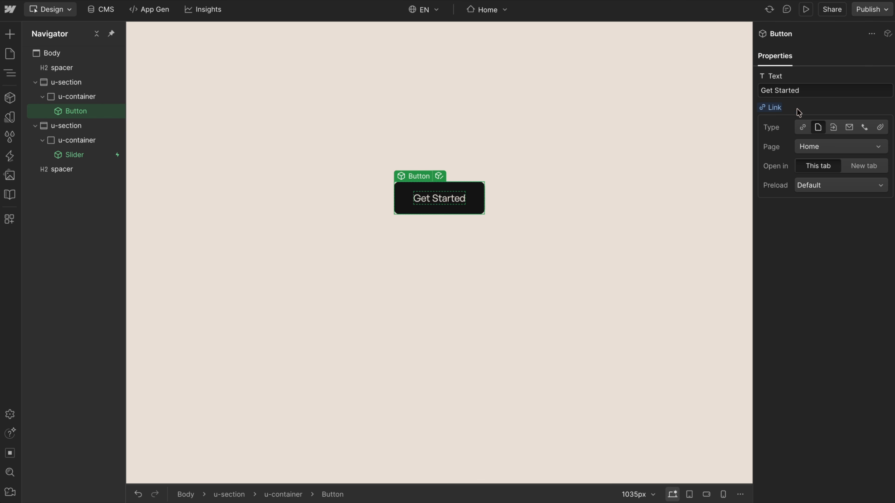
# - Reset the Button instance's Link property to its default
pyautogui.click(778, 110)
pyautogui.click(797, 124)
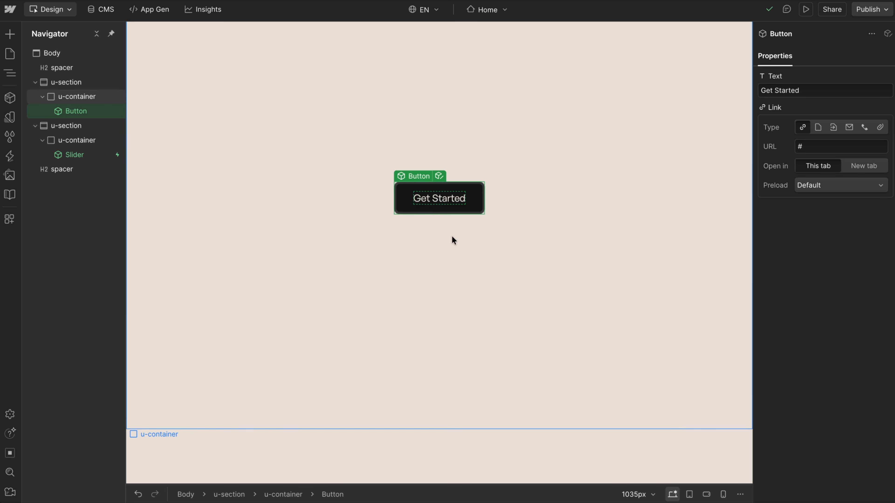
# - Open the Slider component for editing and add a Div Block inside slider_component
pyautogui.scroll(-8, 452, 235)
pyautogui.click(319, 220)
pyautogui.scroll(-2, 324, 274)
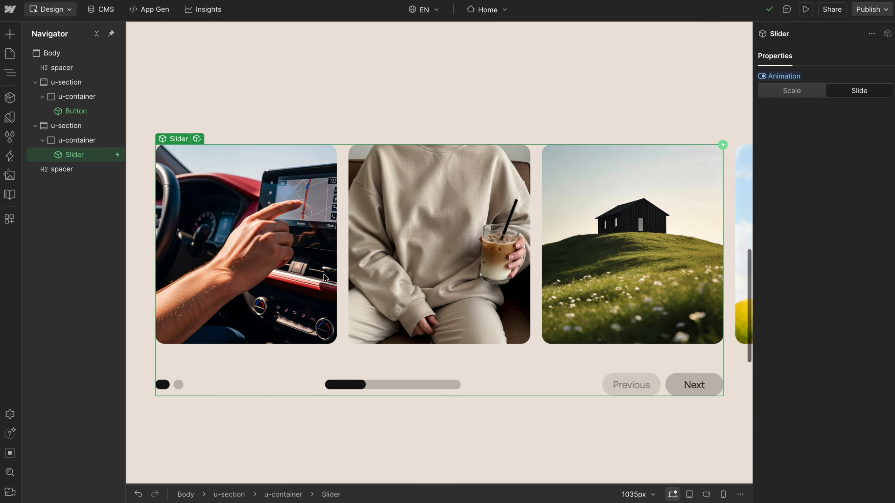
pyautogui.press('super+e')
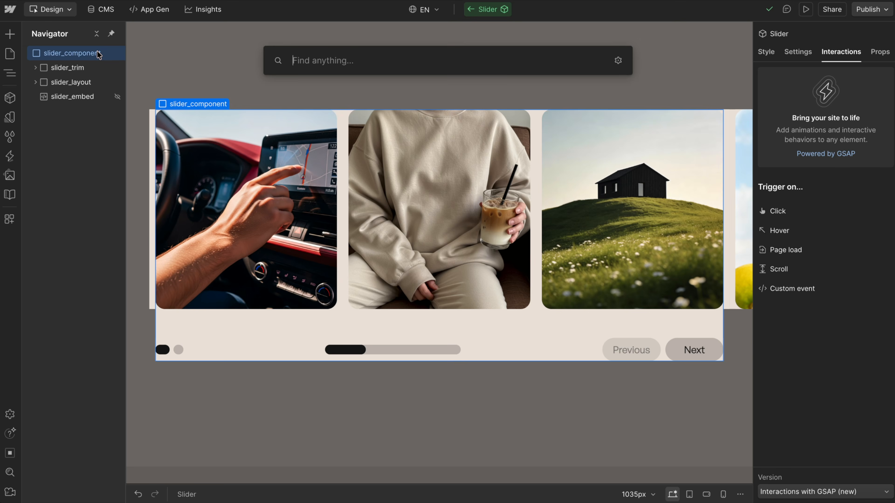
pyautogui.write('div')
pyautogui.press('Return')
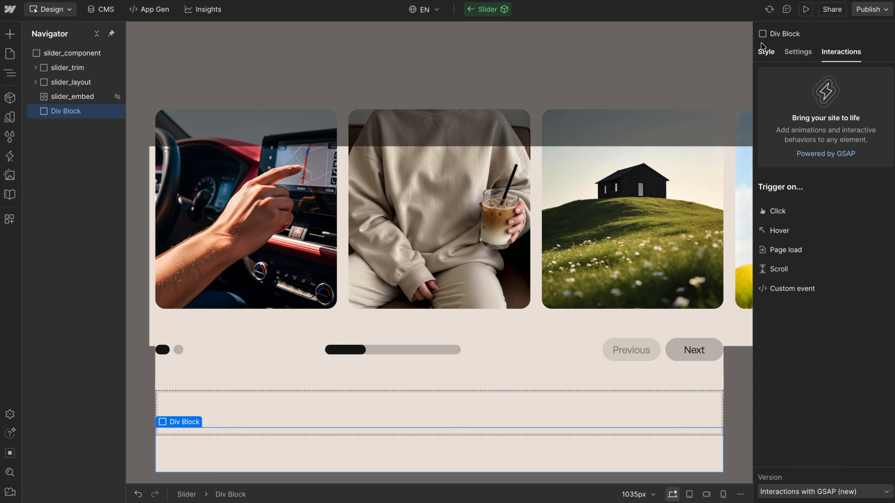
# - Give the new Div Block inside slider_component the class animate-scale
pyautogui.click(766, 51)
pyautogui.click(810, 91)
pyautogui.write('animate-scale')
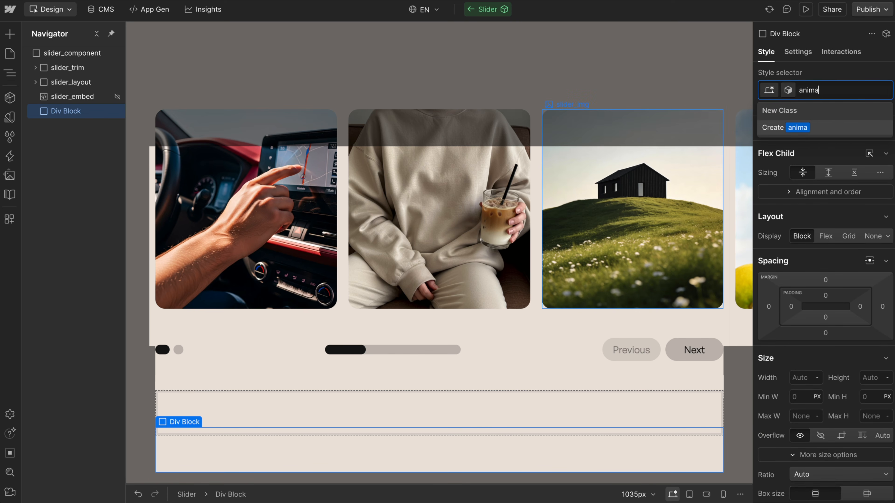
pyautogui.press('Return')
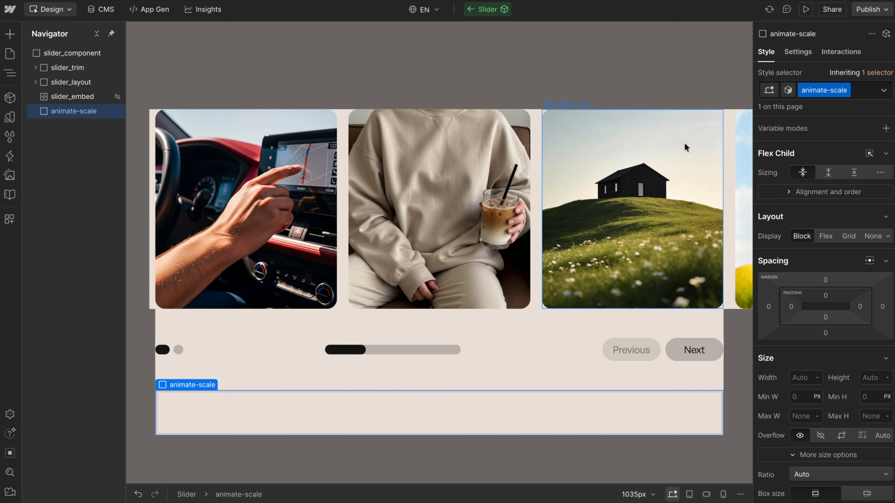
# - Bind the animate-scale div's visibility to a new property Animate, labelled Scale when on and Slide when off, and exit the Slider component
pyautogui.click(803, 51)
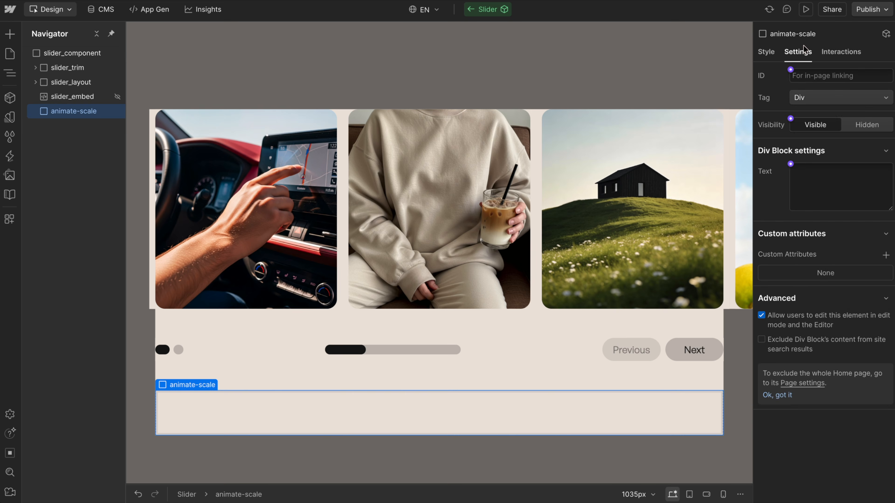
pyautogui.click(791, 120)
pyautogui.click(810, 139)
pyautogui.click(821, 167)
pyautogui.doubleClick(821, 167)
pyautogui.write('Animate')
pyautogui.doubleClick(826, 265)
pyautogui.write('Scale')
pyautogui.press('Tab')
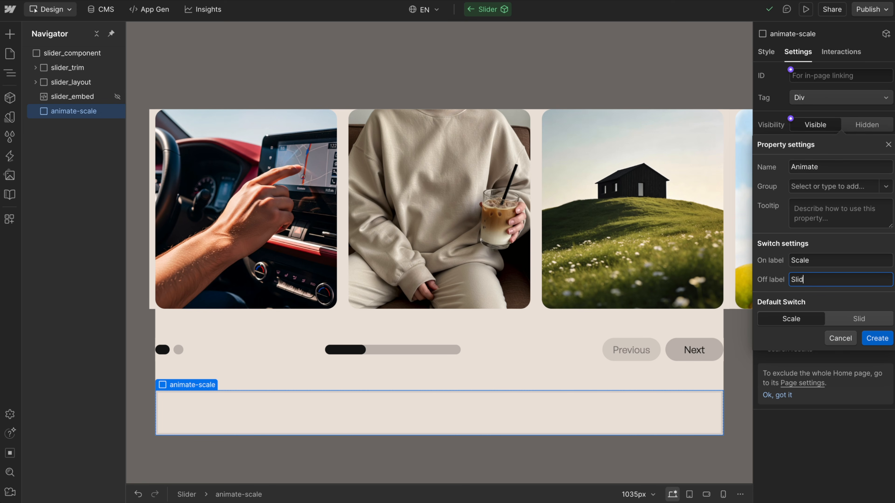
pyautogui.click(872, 342)
pyautogui.doubleClick(608, 96)
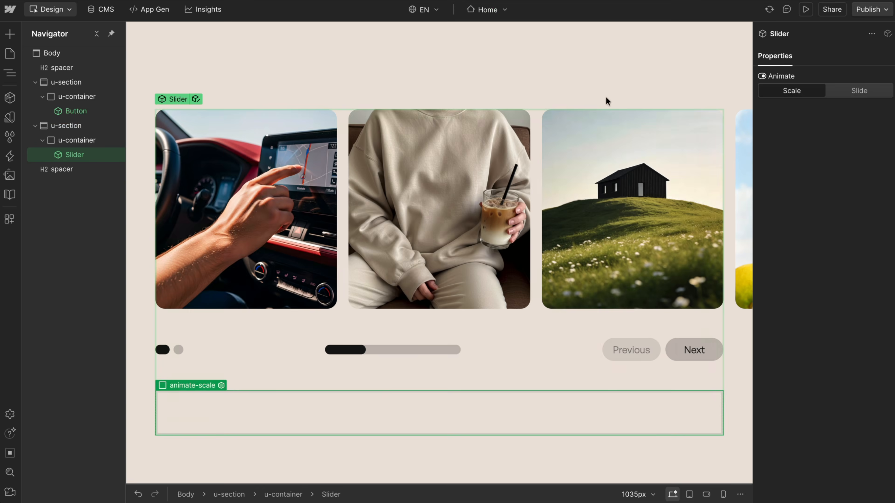
# - Toggle the Slider instance's Animate property to Slide and back to Scale
pyautogui.scroll(-1, 536, 328)
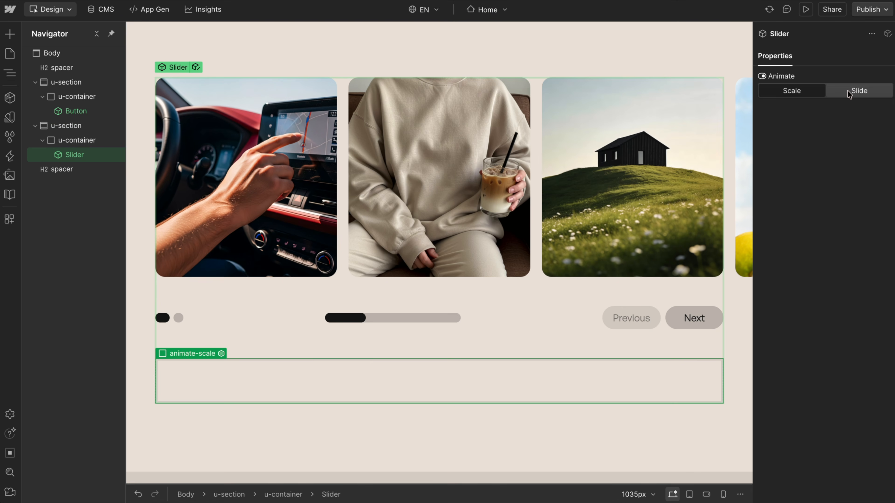
pyautogui.click(874, 95)
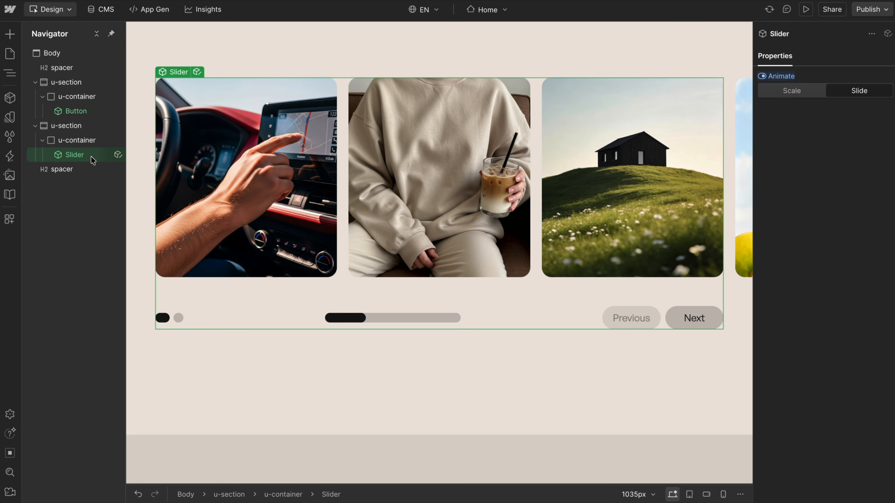
pyautogui.click(798, 91)
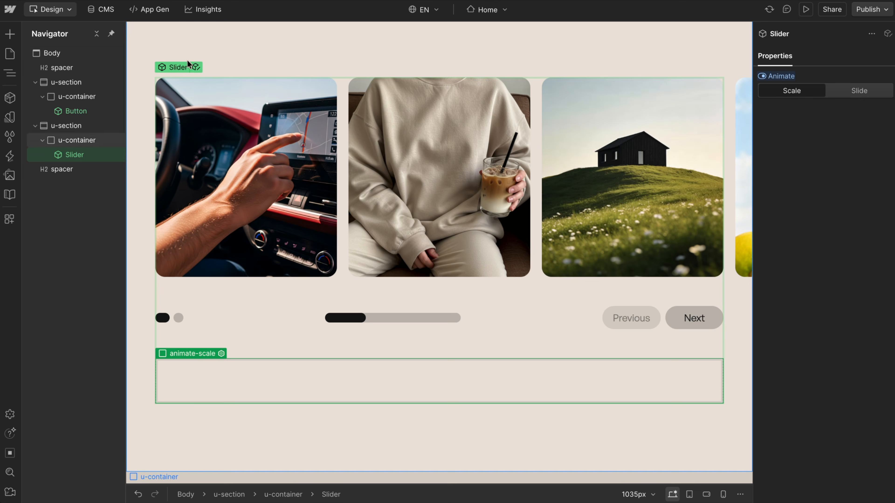
# - Set the animate-scale div's display to None inside the Slider component, and return to the page with the instance's Animate on Scale
pyautogui.click(194, 67)
pyautogui.click(70, 110)
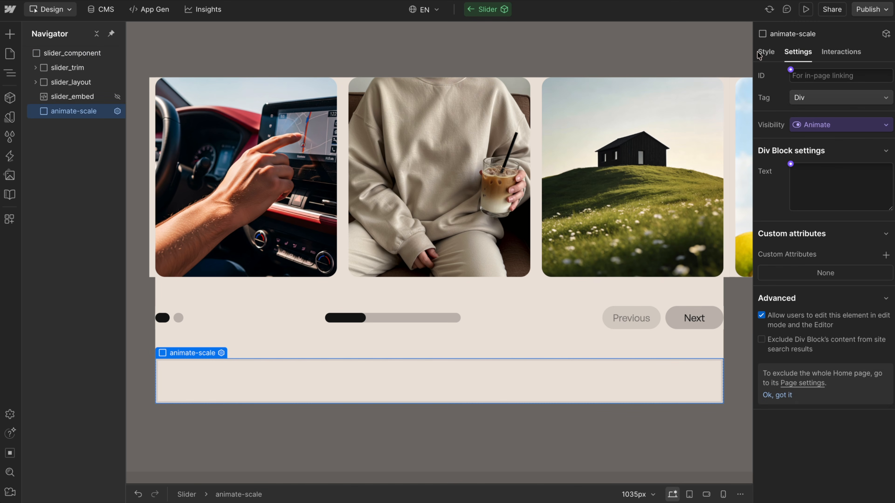
pyautogui.click(770, 55)
pyautogui.click(869, 236)
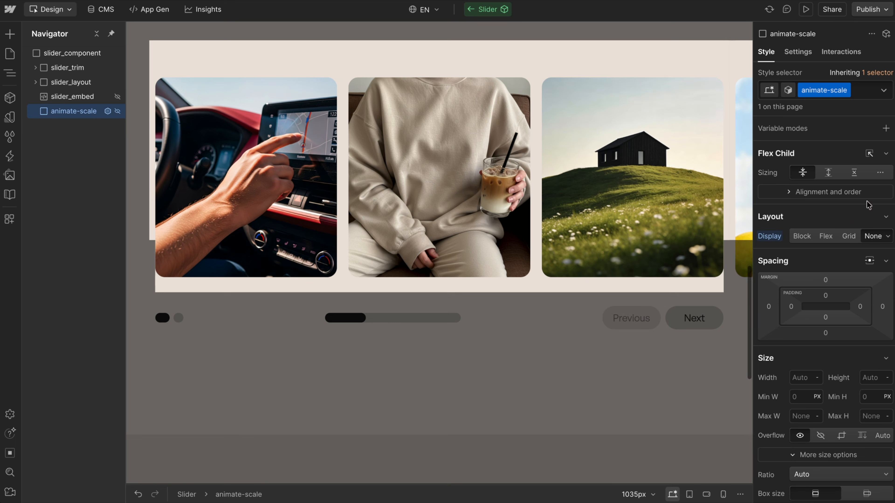
pyautogui.click(499, 370)
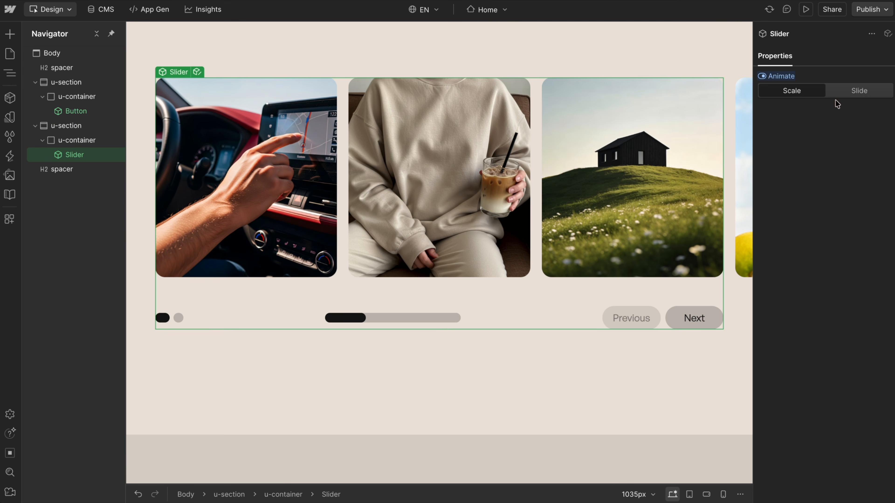
pyautogui.click(809, 91)
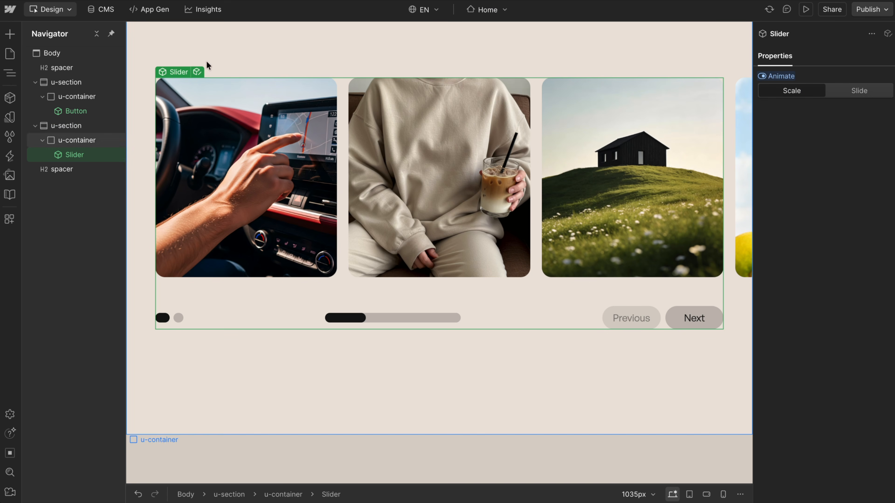
# - Reopen the Slider component and set the Scale interaction's scroll trigger to target the class slider_component
pyautogui.click(198, 71)
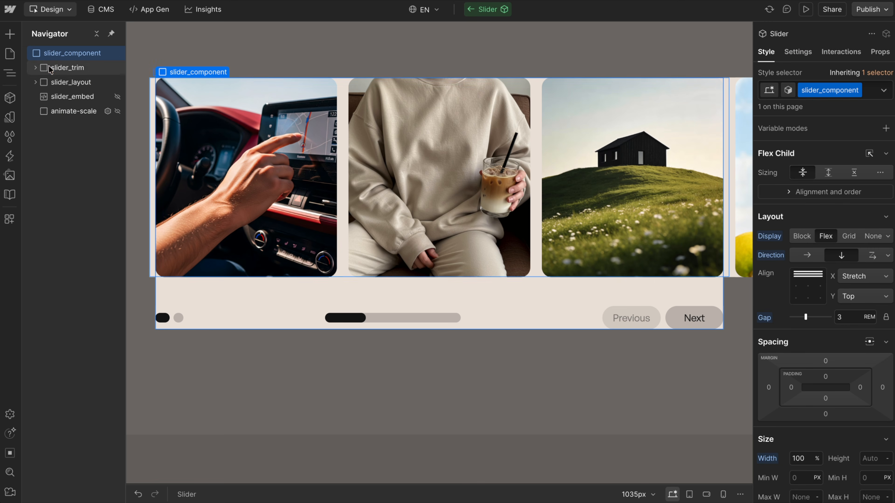
pyautogui.click(9, 156)
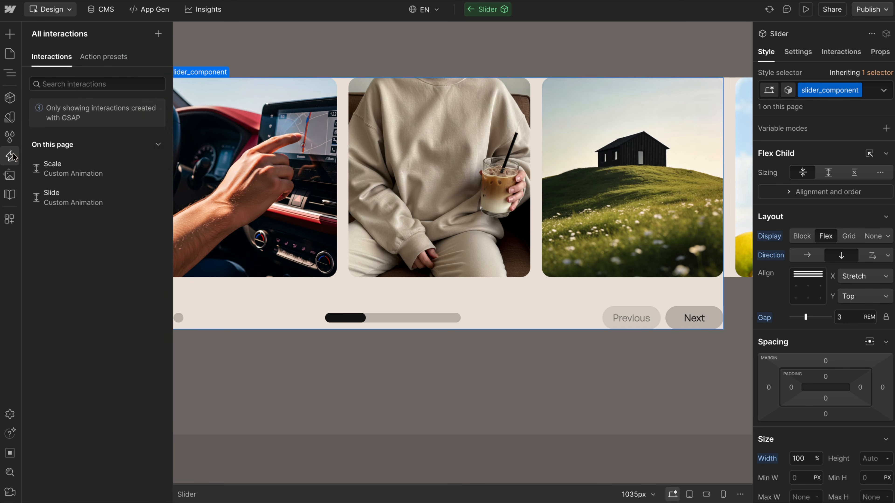
pyautogui.click(107, 172)
pyautogui.click(803, 81)
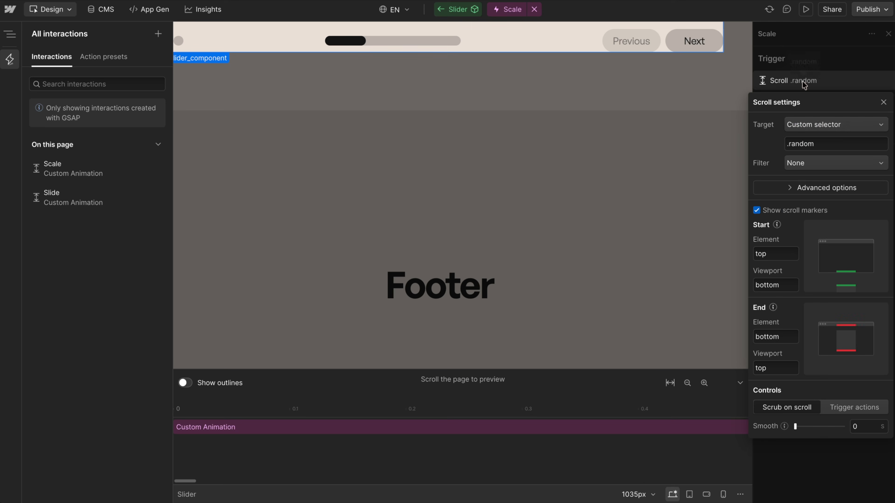
pyautogui.click(819, 125)
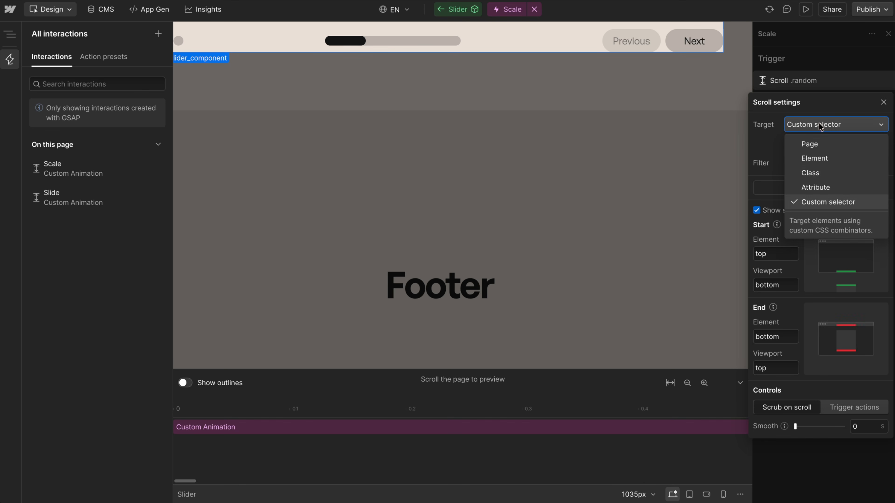
pyautogui.click(815, 173)
pyautogui.scroll(-6, 467, 172)
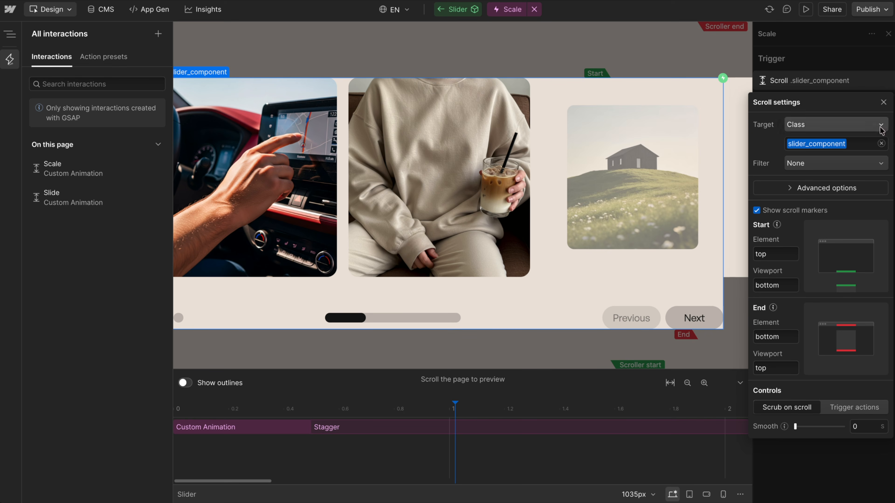
# - Examine the target class and filter settings of the Scale interaction's Custom Animation action
pyautogui.click(838, 49)
pyautogui.click(801, 129)
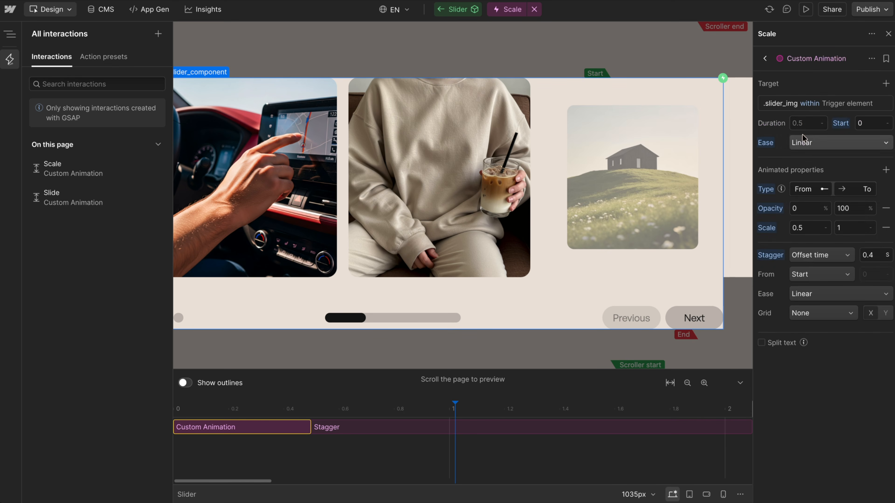
pyautogui.click(813, 104)
pyautogui.doubleClick(814, 164)
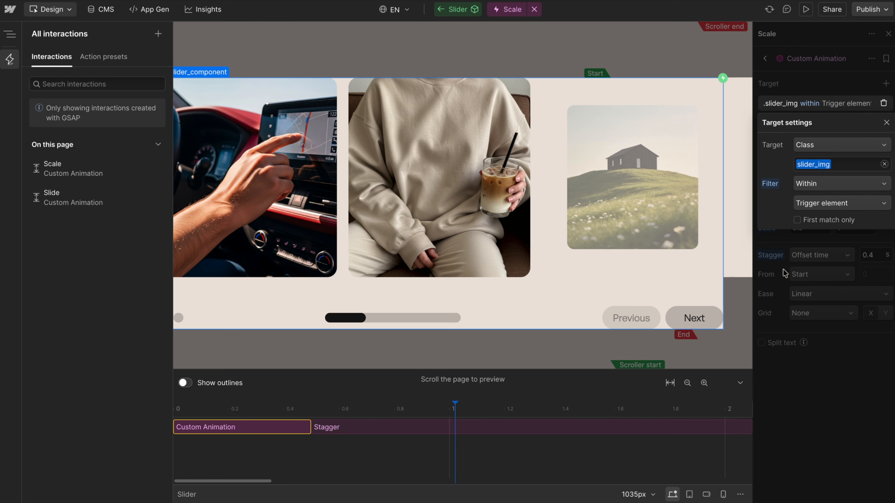
pyautogui.click(778, 275)
pyautogui.click(765, 59)
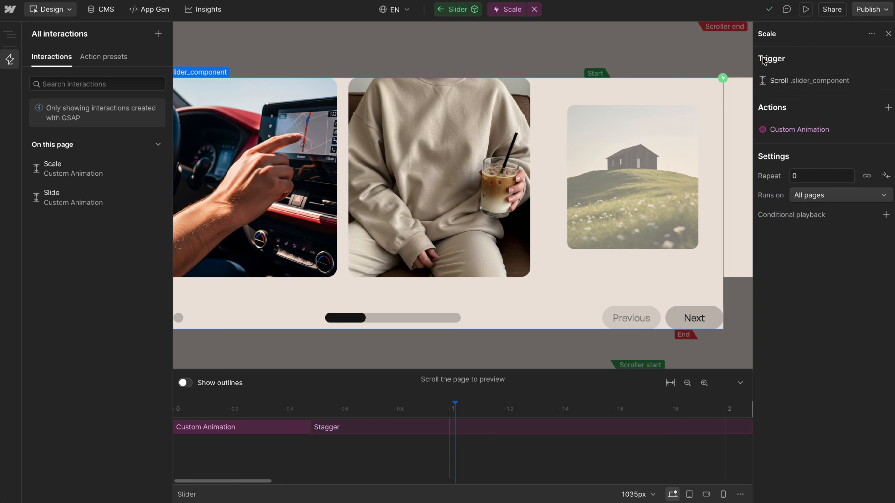
# - Filter the Scale interaction's scroll trigger to slider_component elements that contain the class animate-scale
pyautogui.click(802, 80)
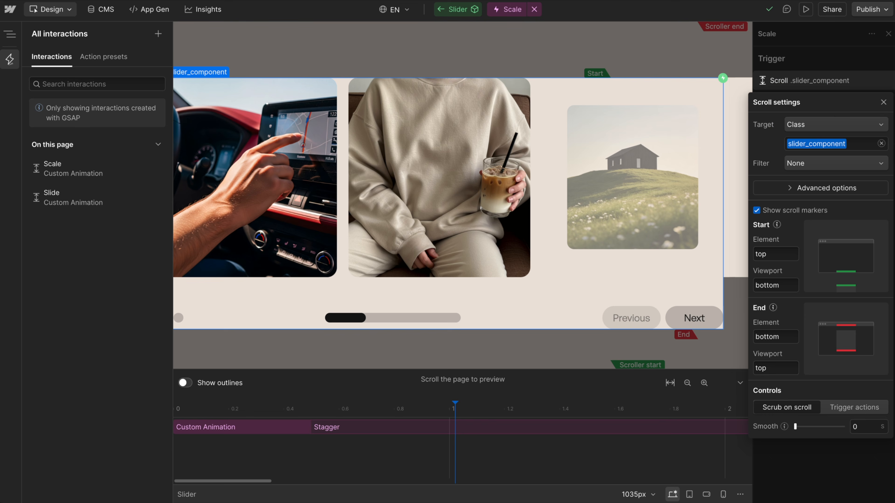
pyautogui.click(813, 167)
pyautogui.click(817, 240)
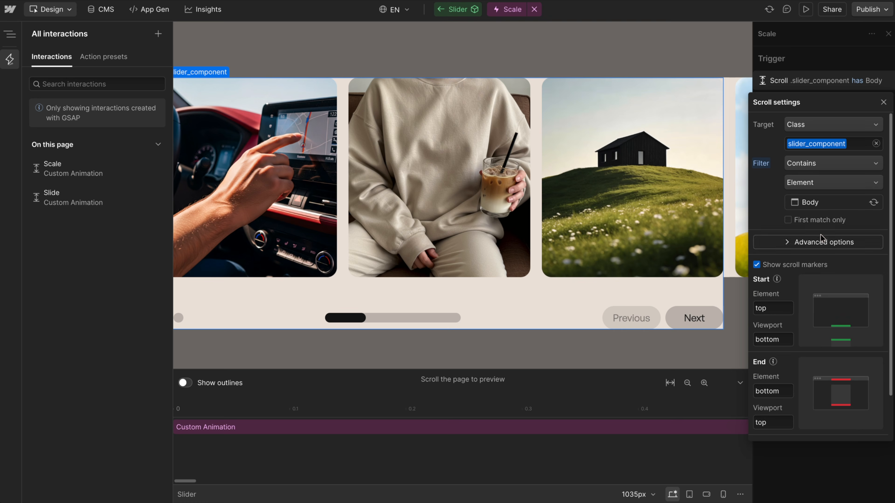
pyautogui.click(811, 183)
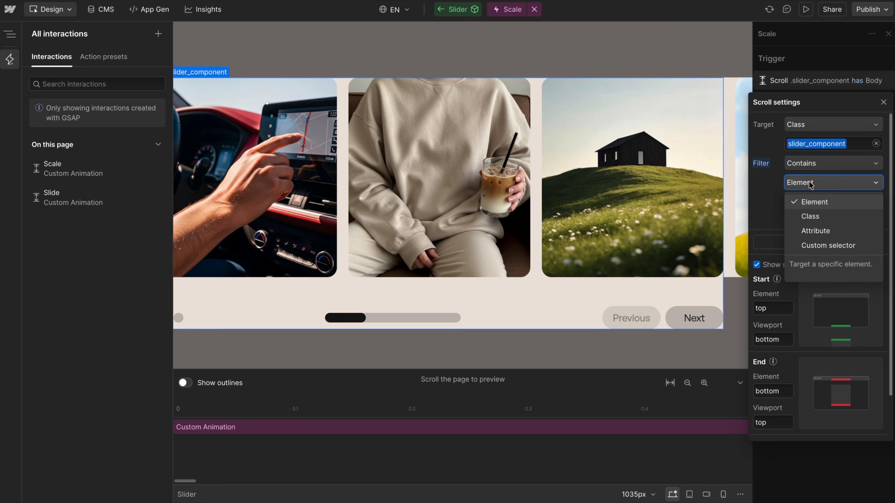
pyautogui.click(815, 217)
pyautogui.click(851, 202)
pyautogui.write('anim')
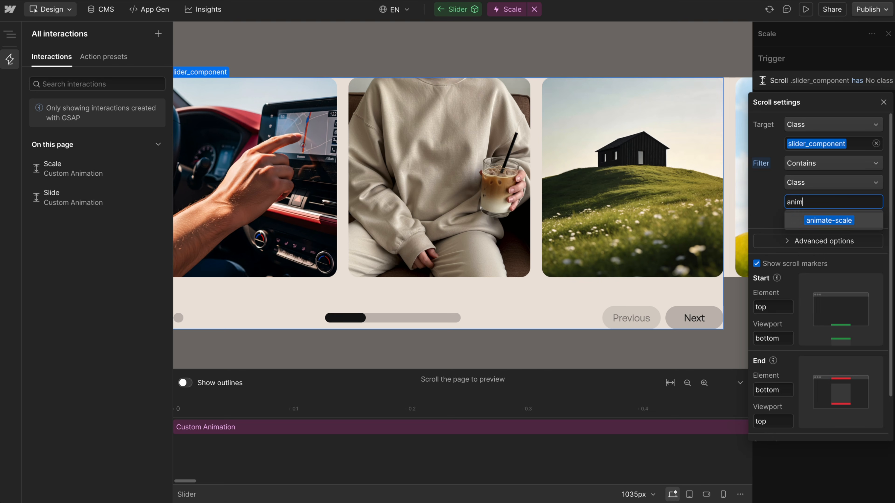
pyautogui.click(847, 228)
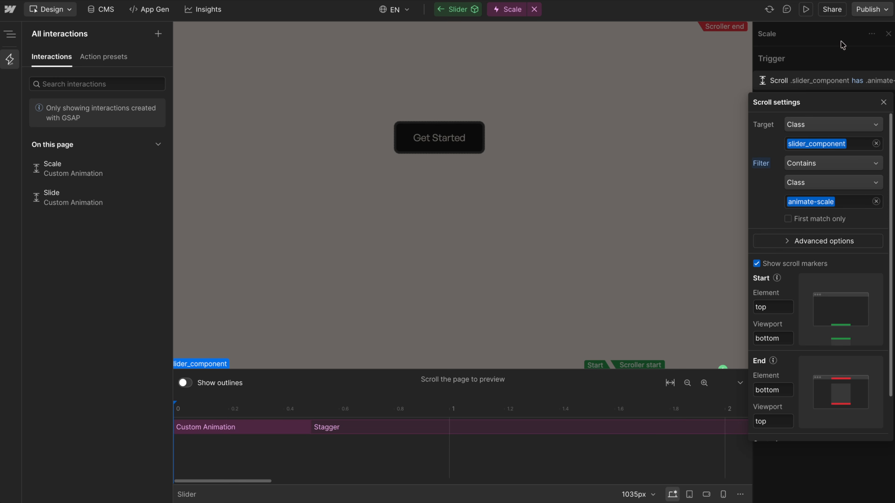
# - Exit the Scale interaction and the Slider component, and set the Slider instance's Animate property to Slide
pyautogui.click(798, 57)
pyautogui.doubleClick(577, 172)
pyautogui.click(577, 172)
pyautogui.click(540, 303)
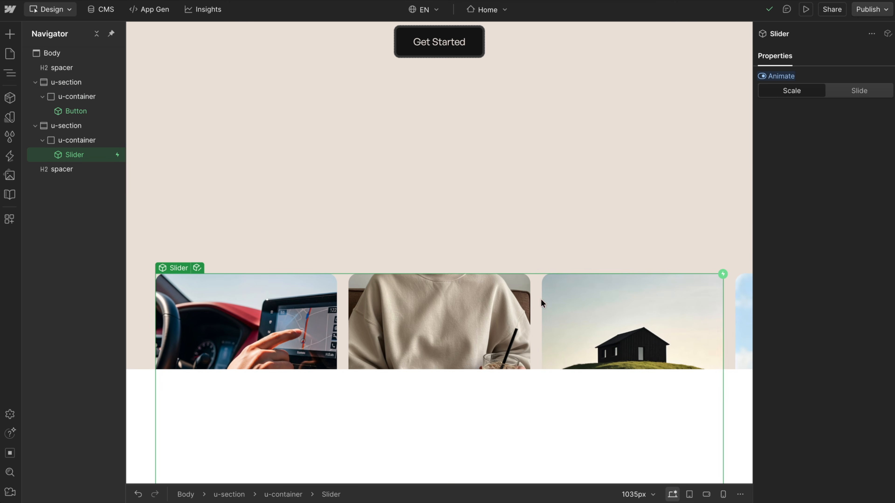
pyautogui.click(858, 91)
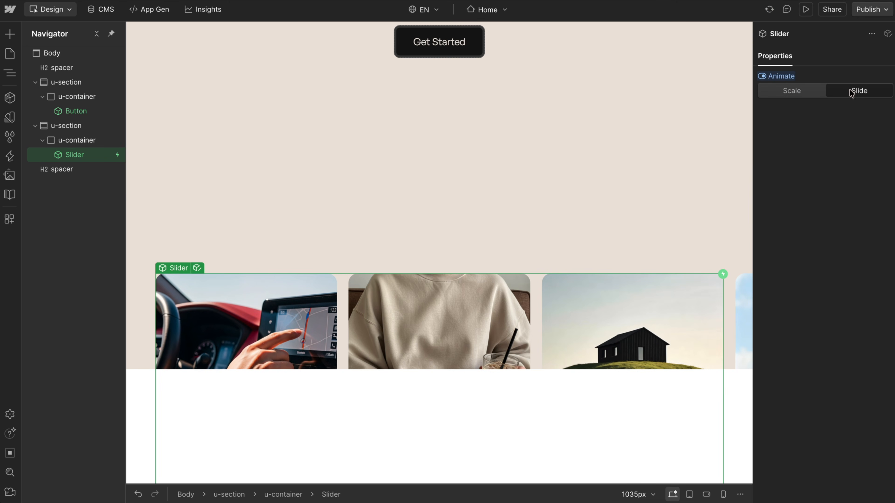
# - Preview the Home page and scroll through the slider to check its animation
pyautogui.click(806, 9)
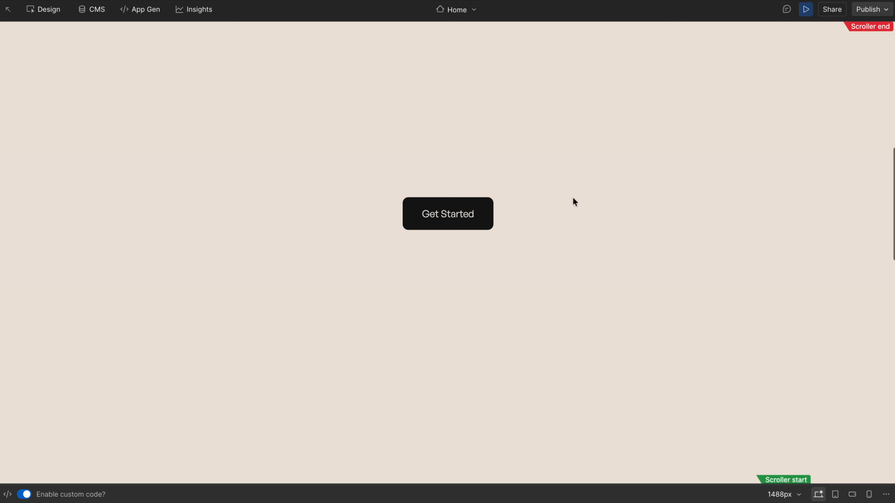
pyautogui.scroll(-10, 351, 212)
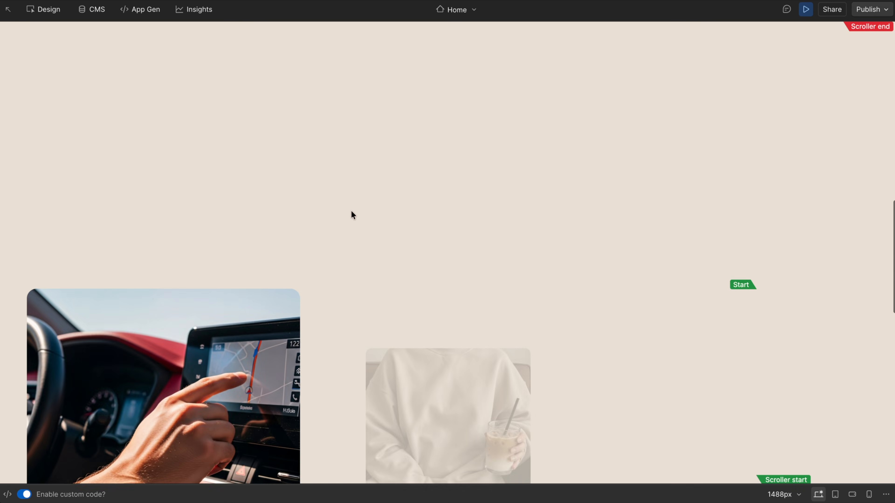
pyautogui.scroll(-5, 352, 210)
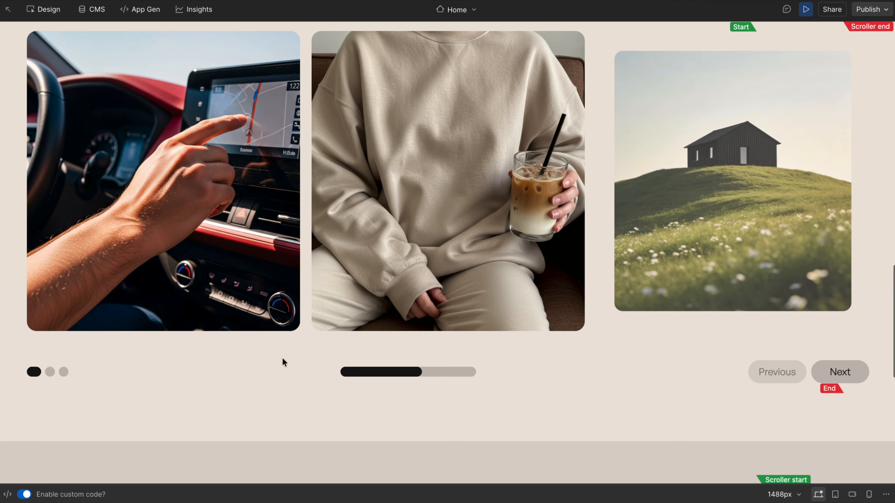
# - Inspect the slider in the browser's developer tools and locate the animate-scale div inside slider_component
pyautogui.rightClick(282, 356)
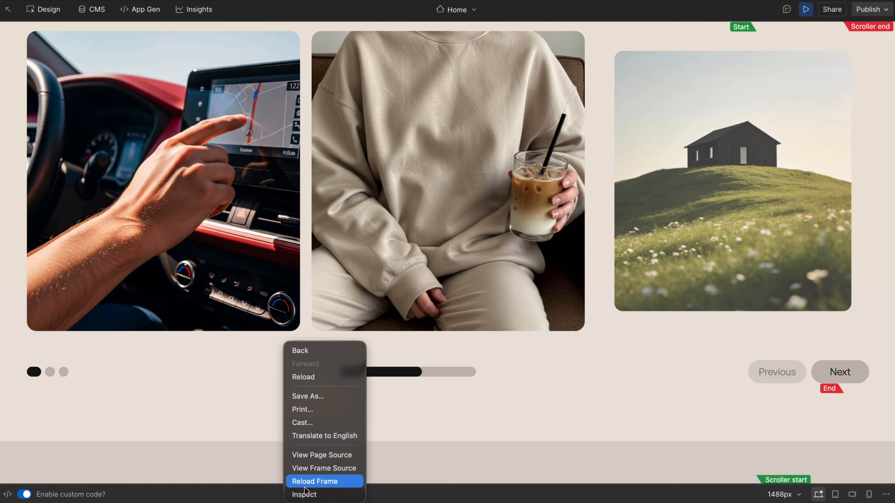
pyautogui.click(300, 495)
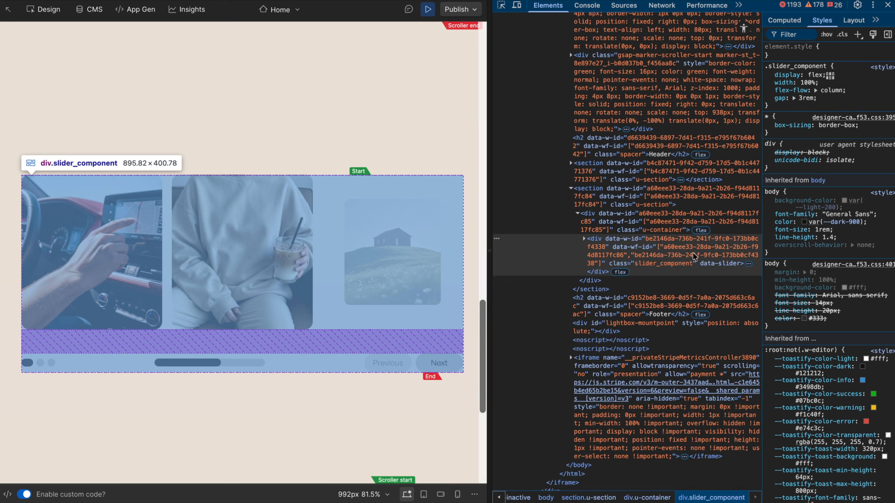
pyautogui.click(584, 238)
pyautogui.scroll(-3, 630, 278)
pyautogui.click(684, 320)
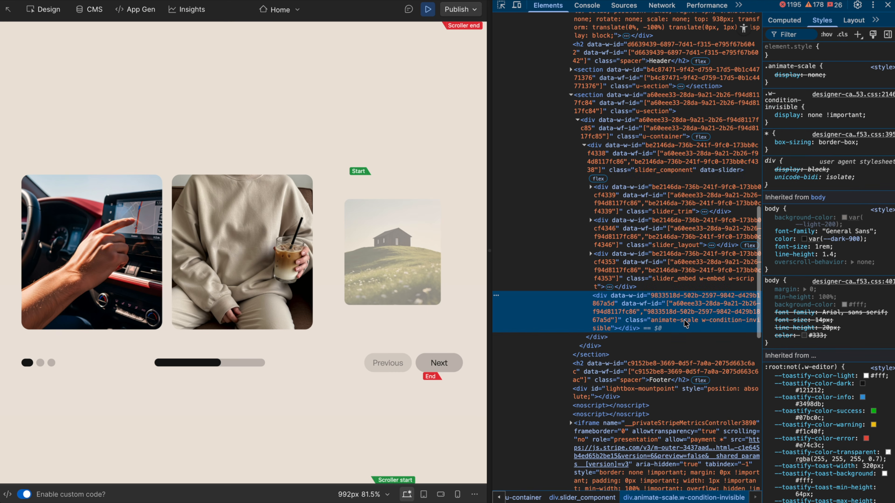
# - Copy the class name w-condition-invisible from the animate-scale div's markup and close the developer tools
pyautogui.scroll(-1, 684, 320)
pyautogui.doubleClick(719, 311)
pyautogui.moveTo(702, 311); pyautogui.dragTo(611, 317)
pyautogui.hotkey('ctrl', 'c')
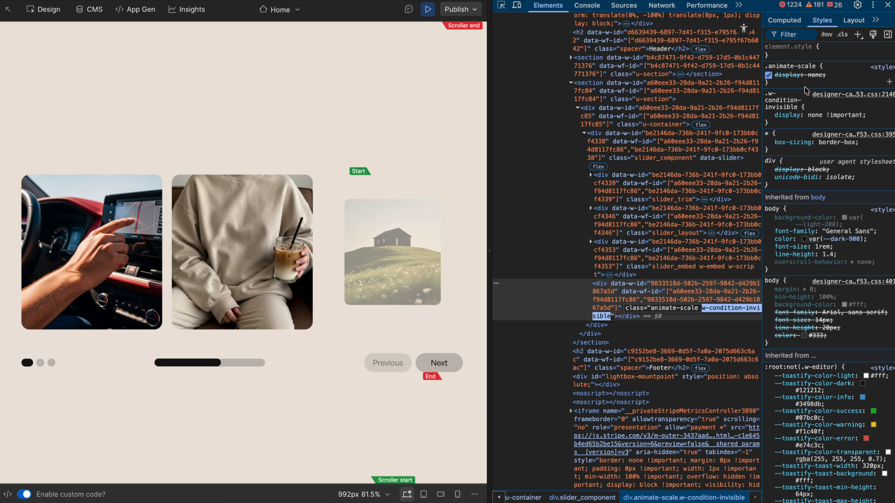
pyautogui.click(887, 3)
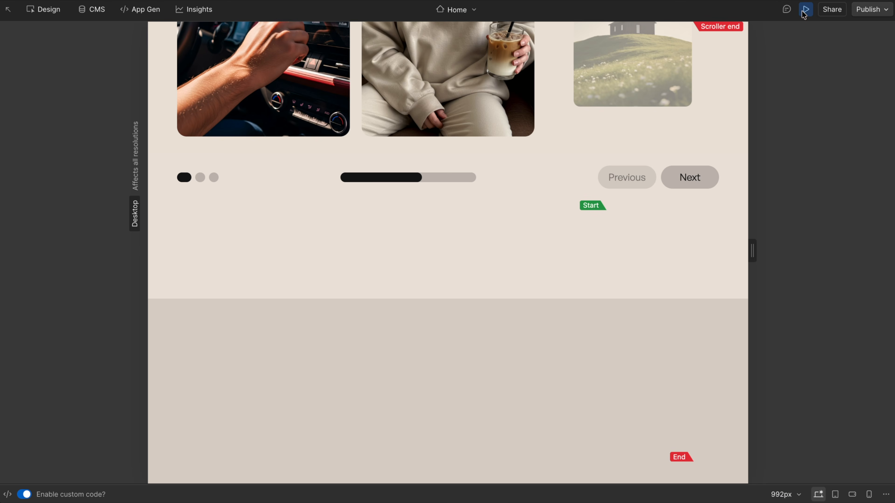
# - Leave the preview, enter the Slider component for editing and open its Scale interaction
pyautogui.click(805, 10)
pyautogui.scroll(-5, 470, 192)
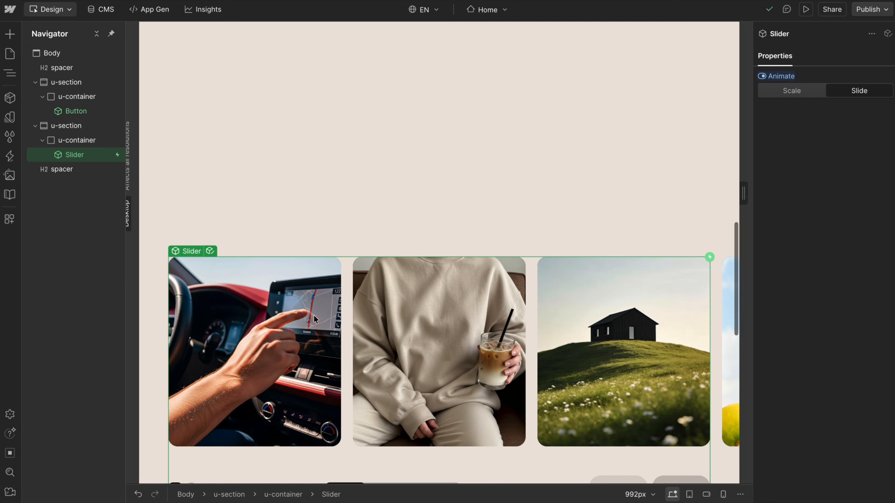
pyautogui.scroll(-3, 314, 315)
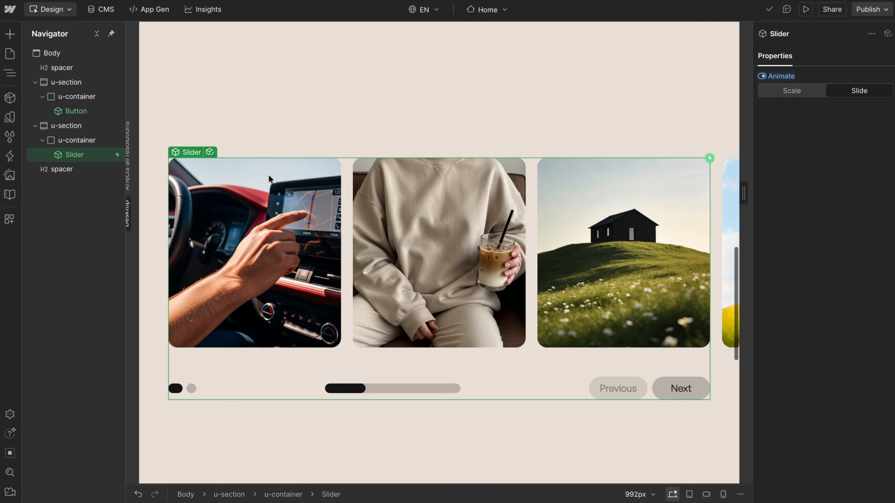
pyautogui.click(209, 153)
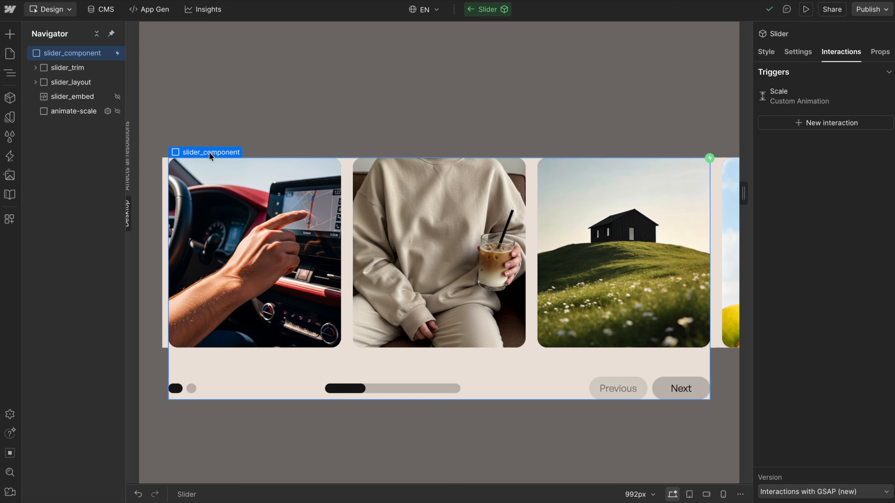
pyautogui.click(11, 157)
pyautogui.click(87, 170)
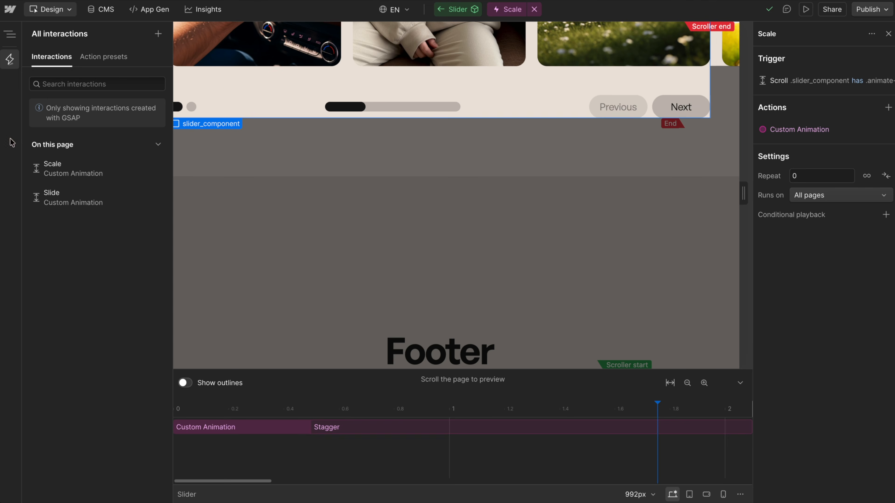
# - Set the Scale scroll trigger's Contains filter to the custom selector .animate-scale:not(.w-condition-invisible)
pyautogui.click(797, 80)
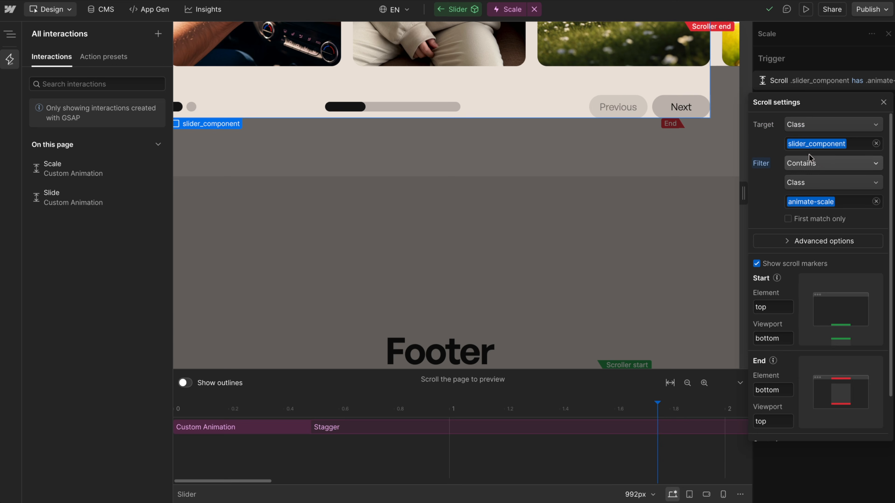
pyautogui.click(815, 184)
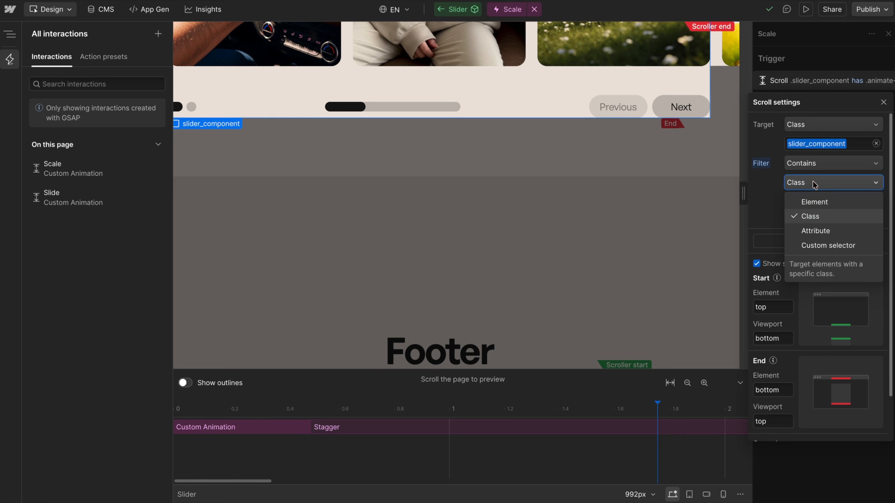
pyautogui.click(827, 251)
pyautogui.click(804, 204)
pyautogui.write('.animate-scale:not(')
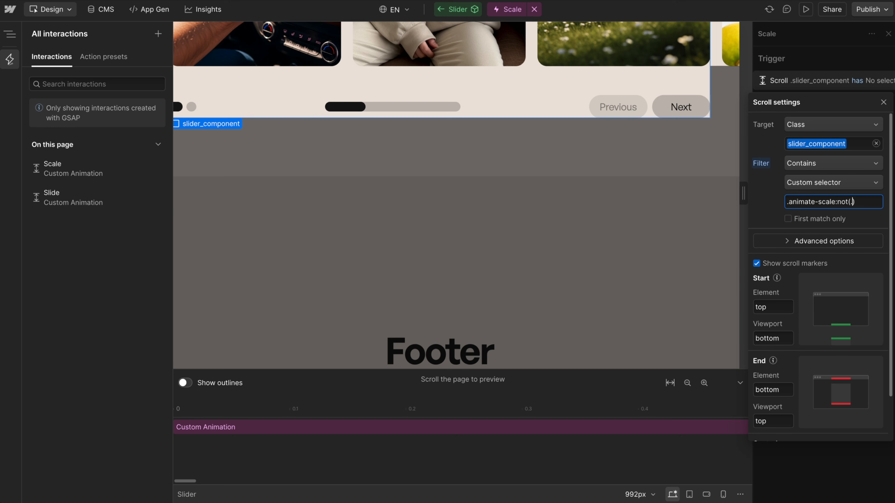
pyautogui.hotkey('ctrl', 'v')
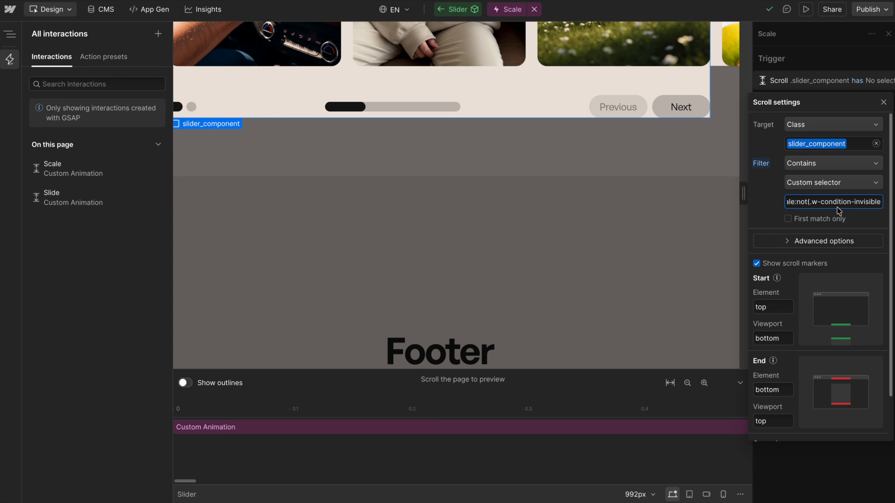
pyautogui.hscroll(-2, 831, 206)
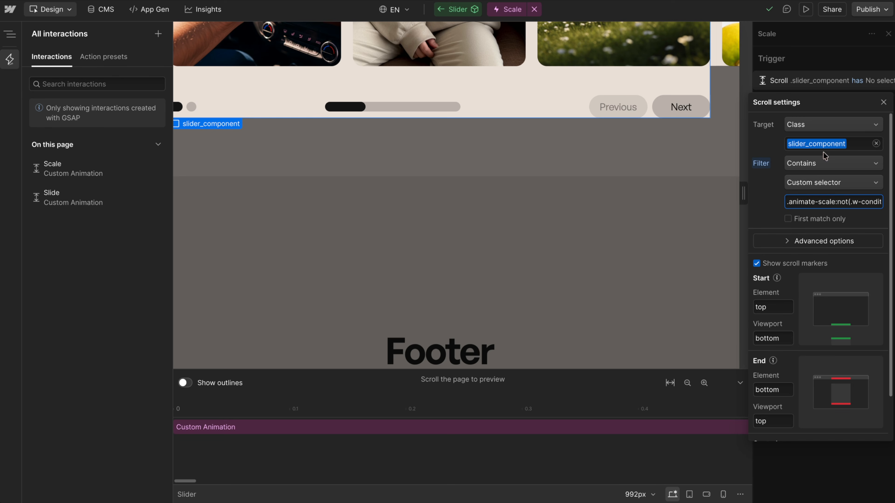
pyautogui.moveTo(792, 203); pyautogui.dragTo(865, 203)
pyautogui.click(874, 204)
pyautogui.click(809, 201)
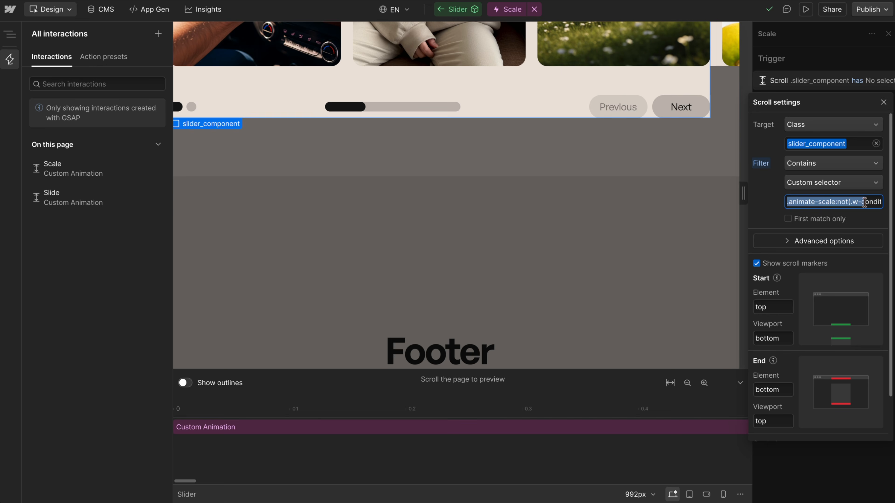
pyautogui.click(865, 203)
pyautogui.press('Return')
pyautogui.click(819, 43)
# - Exit the Slider component and preview the Home page, scrolling through the slider to check the Slide option
pyautogui.doubleClick(668, 107)
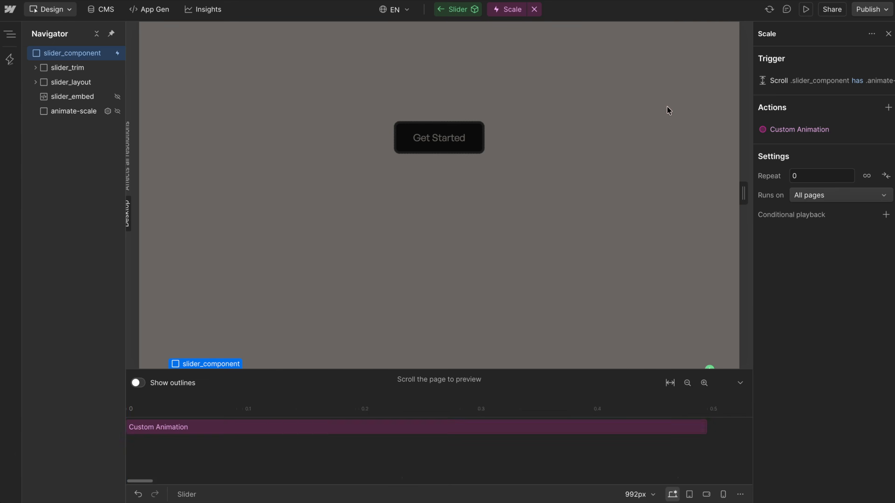
pyautogui.click(807, 10)
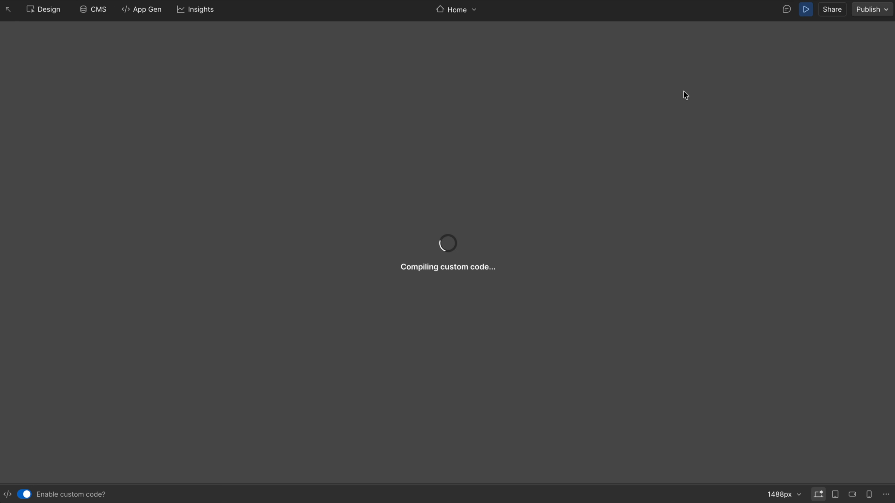
pyautogui.scroll(-5, 673, 135)
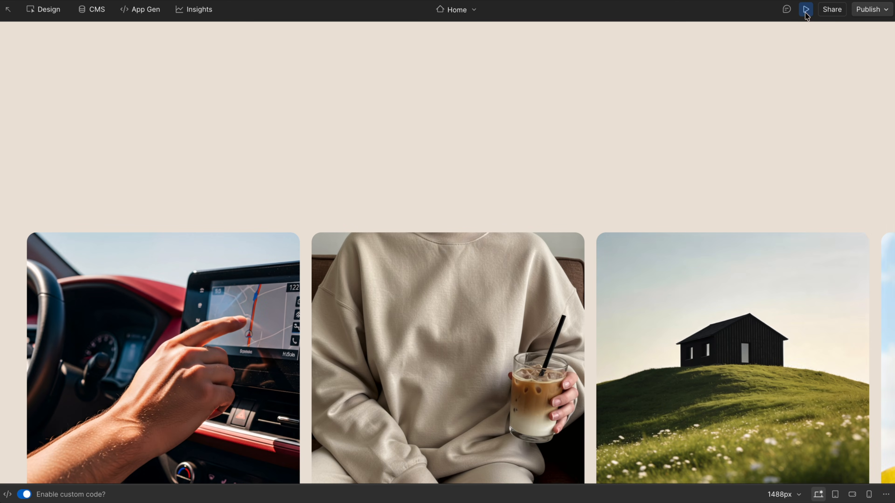
# - Set the Slider instance's Animate property to Scale and scroll through the slider in the page preview
pyautogui.click(807, 9)
pyautogui.click(806, 9)
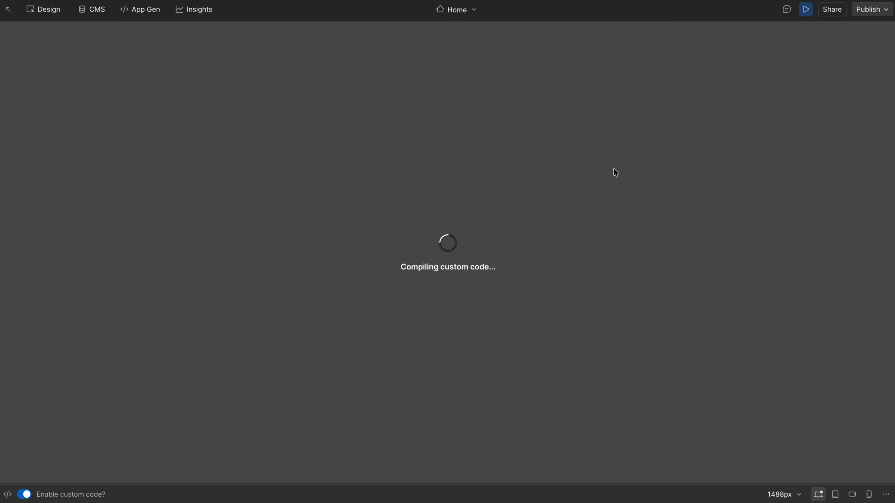
pyautogui.scroll(-3, 615, 173)
pyautogui.scroll(-1, 614, 170)
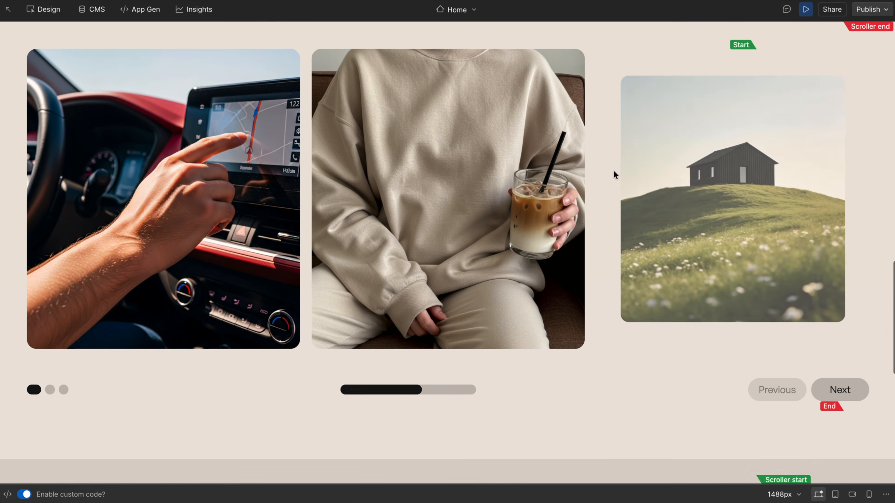
pyautogui.scroll(3, 614, 170)
# - Leave the preview, enter the Slider component and open the scroll settings of its Slide interaction
pyautogui.click(806, 9)
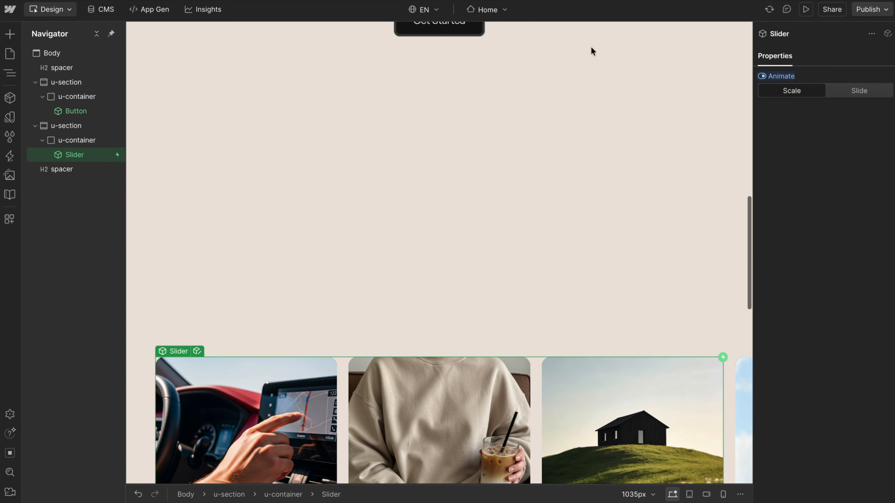
pyautogui.scroll(-5, 320, 240)
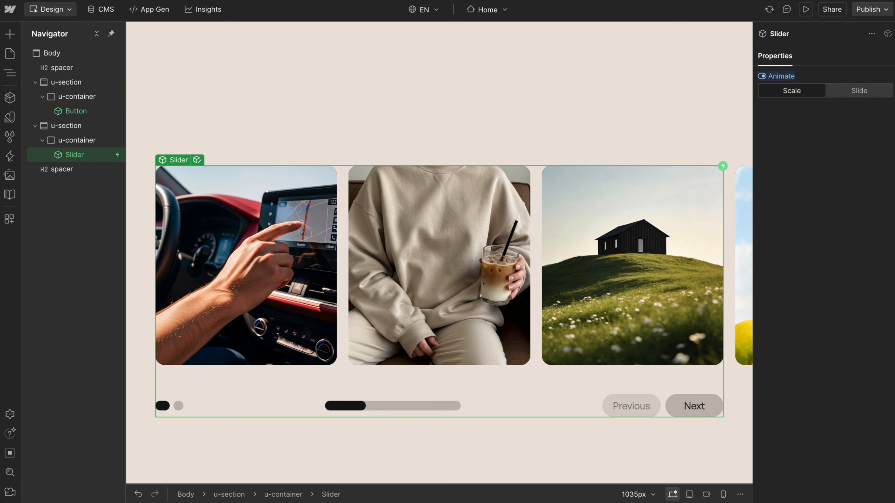
pyautogui.click(198, 160)
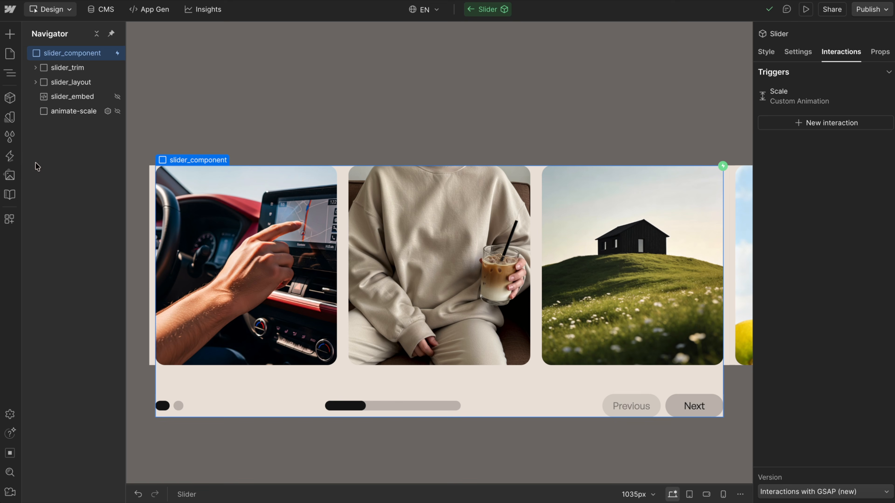
pyautogui.click(9, 156)
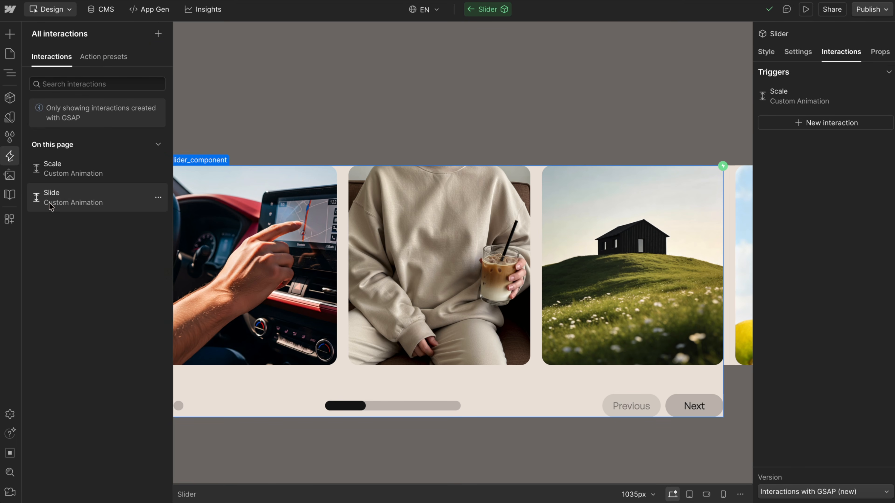
pyautogui.click(65, 198)
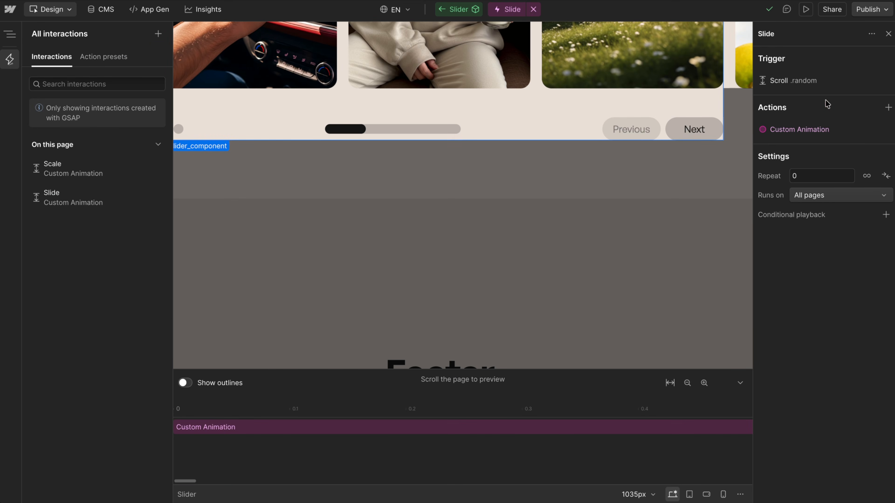
pyautogui.click(811, 80)
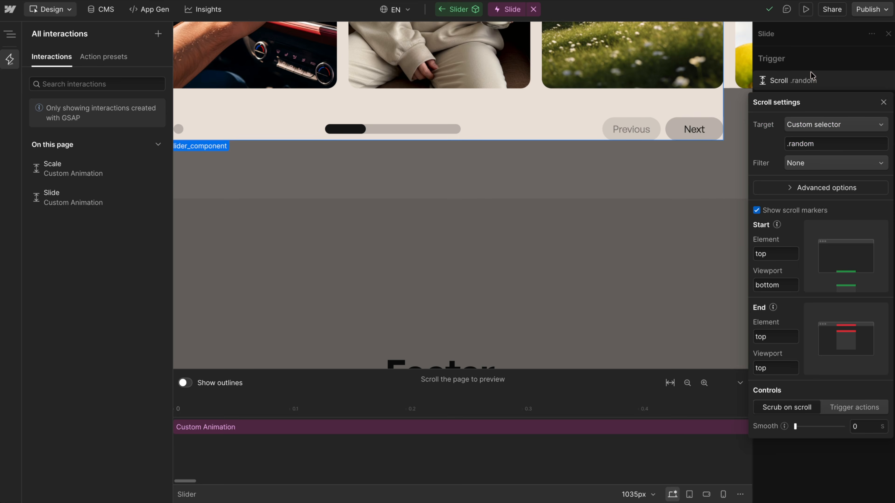
# - Target the Slide interaction's scroll trigger at the class slider_component and look through the filter options
pyautogui.click(806, 124)
pyautogui.click(821, 158)
pyautogui.click(817, 127)
pyautogui.click(810, 170)
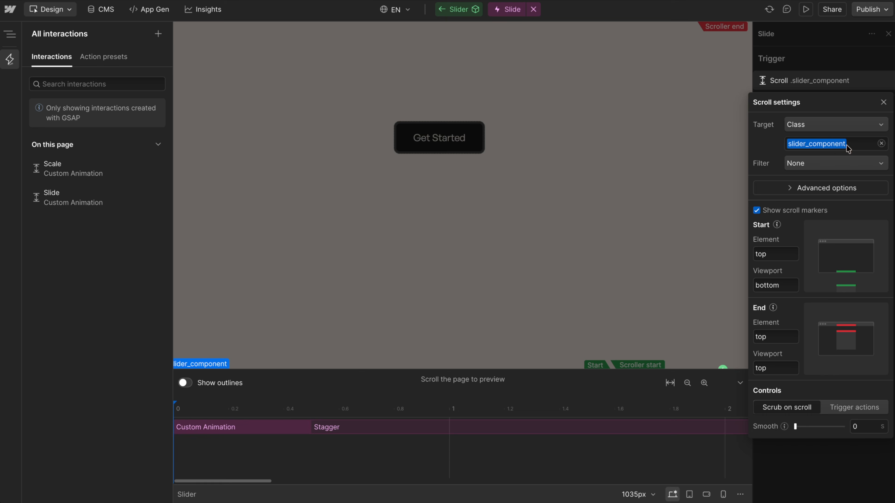
pyautogui.click(842, 163)
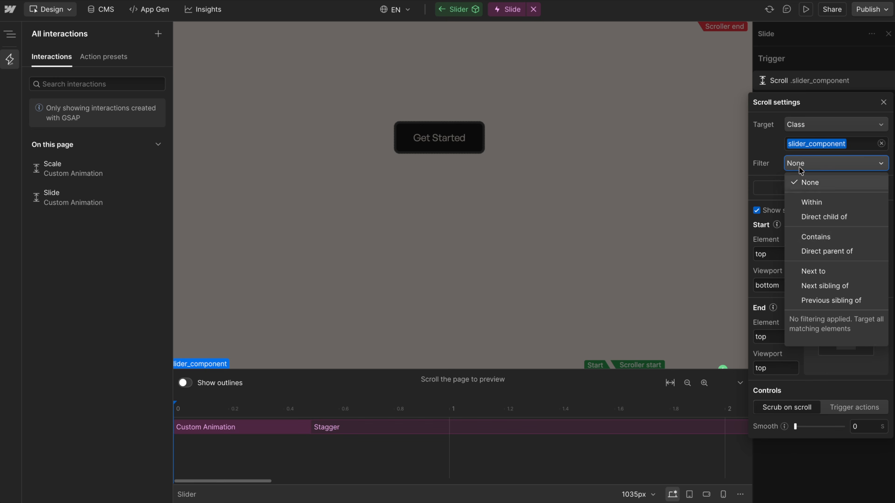
# - Set the Slide trigger's target to the custom selector .slider_component:not(:has(.class))
pyautogui.click(815, 126)
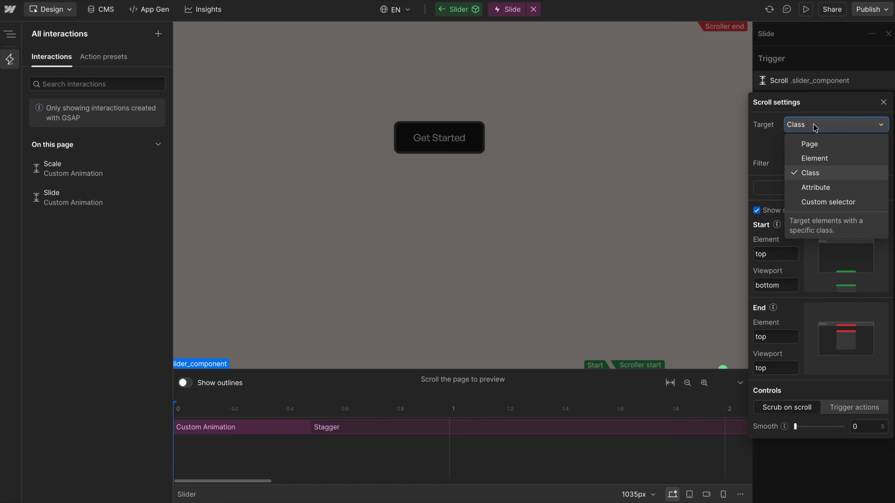
pyautogui.click(817, 202)
pyautogui.write('.slider_component:not(:has(')
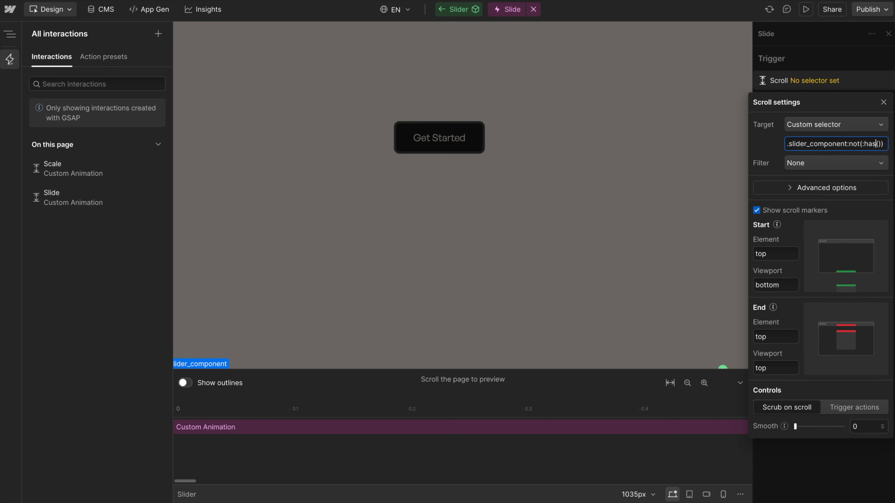
pyautogui.write(')')
pyautogui.press('Left')
pyautogui.press('Left')
pyautogui.write('.class')
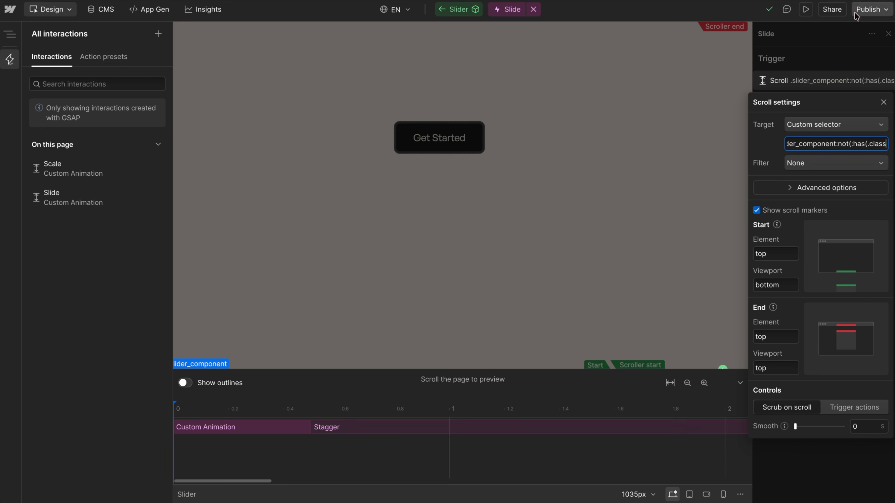
pyautogui.click(806, 62)
# - Copy the custom selector .animate-scale:not(.w-condition-invisible) from the Scale interaction's trigger filter
pyautogui.click(95, 168)
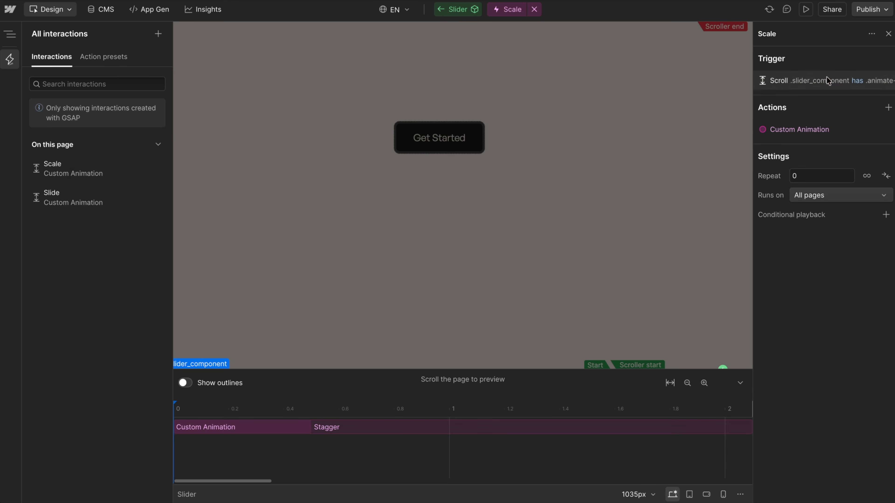
pyautogui.click(821, 81)
pyautogui.click(787, 203)
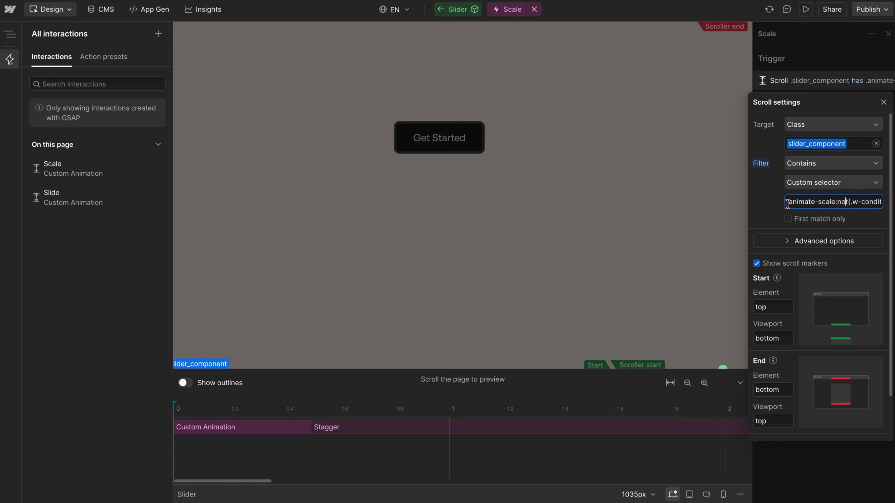
pyautogui.moveTo(787, 203); pyautogui.dragTo(881, 203)
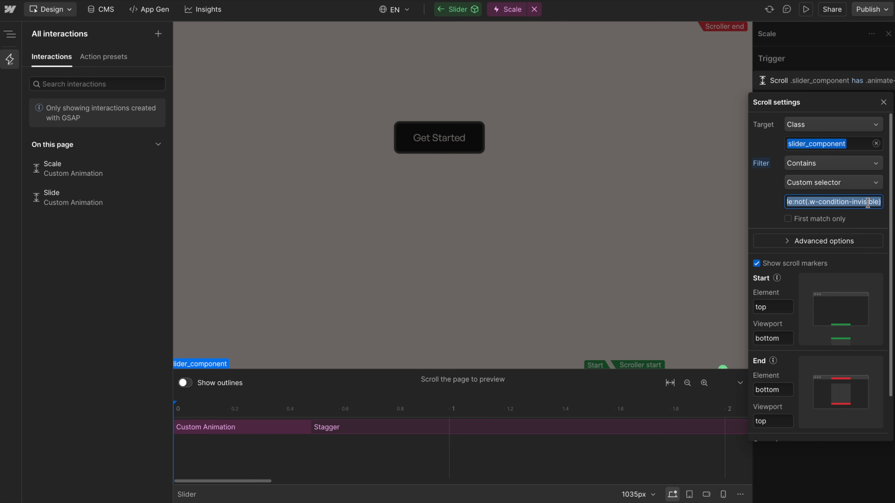
pyautogui.click(862, 65)
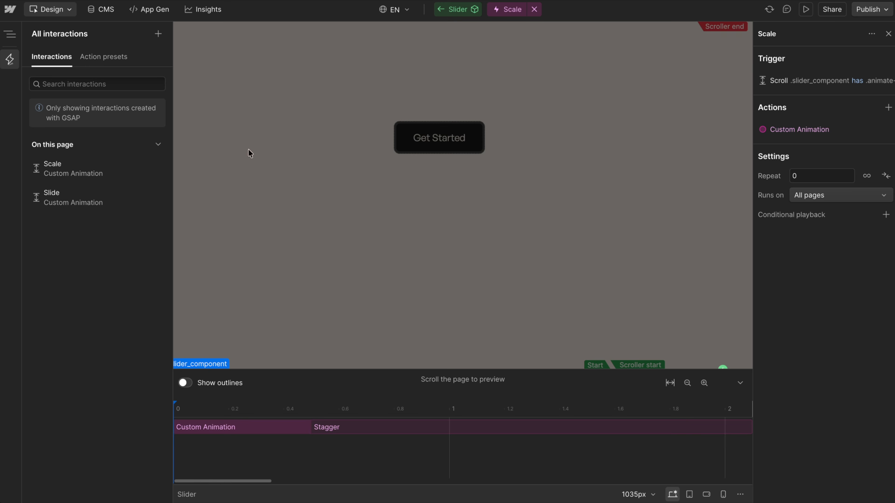
# - Replace the .class placeholder in the Slide trigger's target selector with .animate-scale:not(.w-condition-invisible)
pyautogui.click(95, 199)
pyautogui.click(842, 82)
pyautogui.moveTo(832, 142); pyautogui.dragTo(892, 147)
pyautogui.click(863, 141)
pyautogui.doubleClick(874, 143)
pyautogui.press('BackSpace')
pyautogui.hotkey('ctrl', 'v')
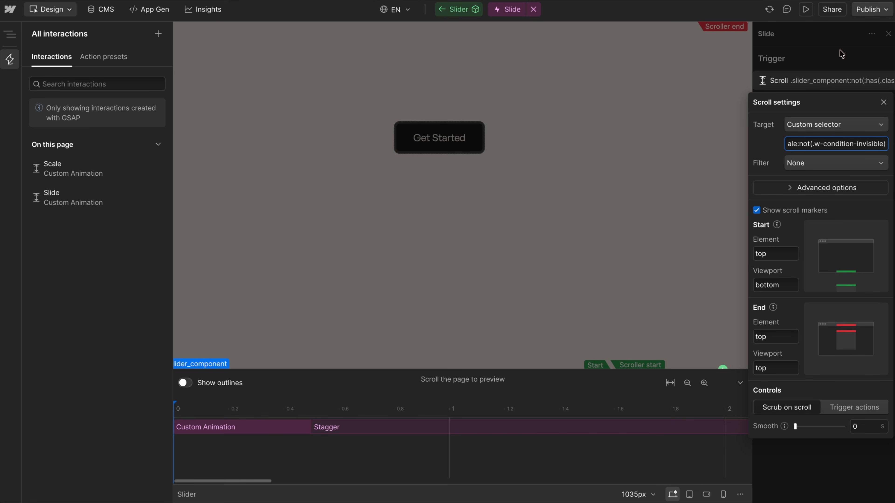
pyautogui.press('Return')
pyautogui.click(794, 52)
# - Exit the Slide interaction, set the Slider instance's Animate property to Slide, and scroll through the slider in preview
pyautogui.click(799, 129)
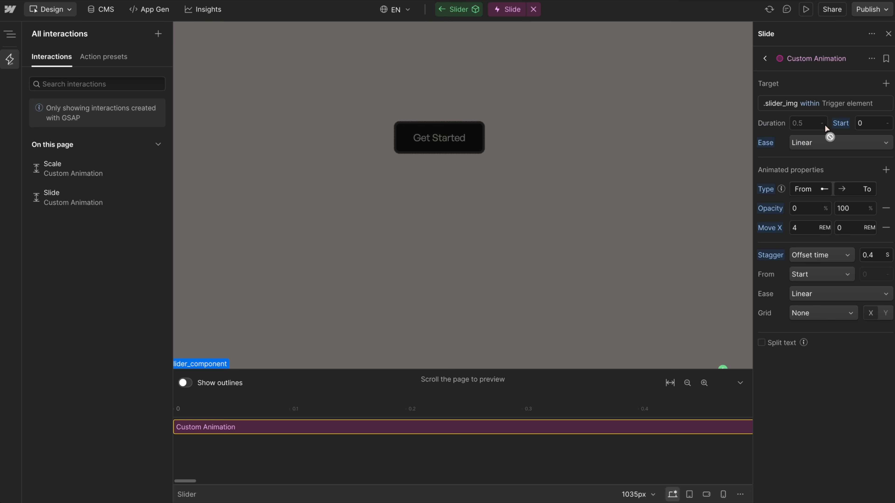
pyautogui.press('z')
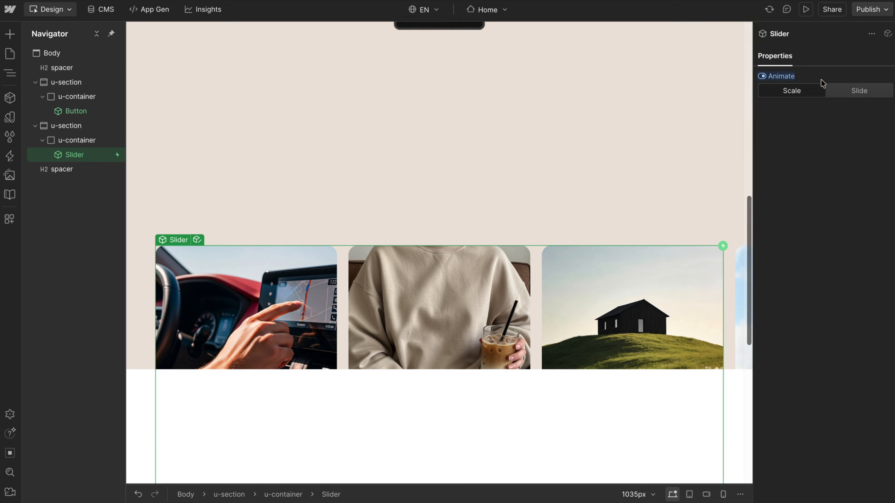
pyautogui.click(853, 90)
pyautogui.click(806, 9)
pyautogui.scroll(-5, 680, 185)
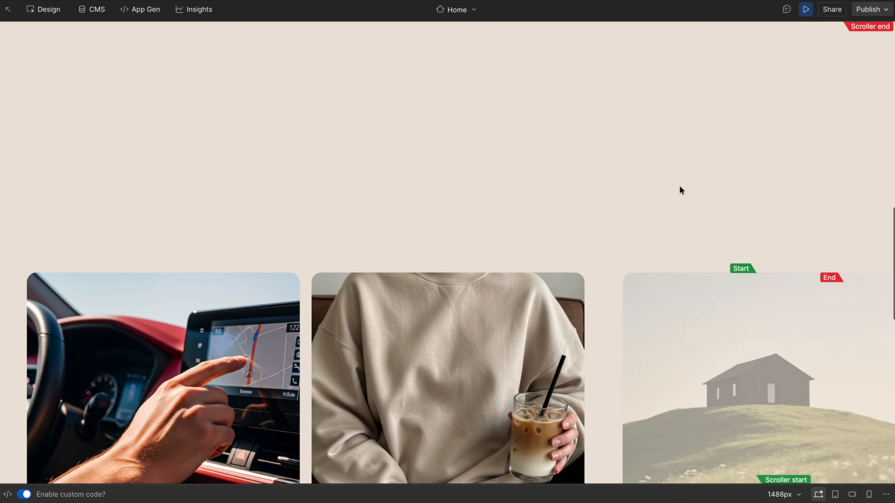
pyautogui.scroll(-5, 680, 186)
# - Switch the Slider instance's Animate property to Scale and preview the page again, scrolling to the slider
pyautogui.click(806, 9)
pyautogui.click(808, 94)
pyautogui.click(806, 9)
pyautogui.scroll(-5, 622, 261)
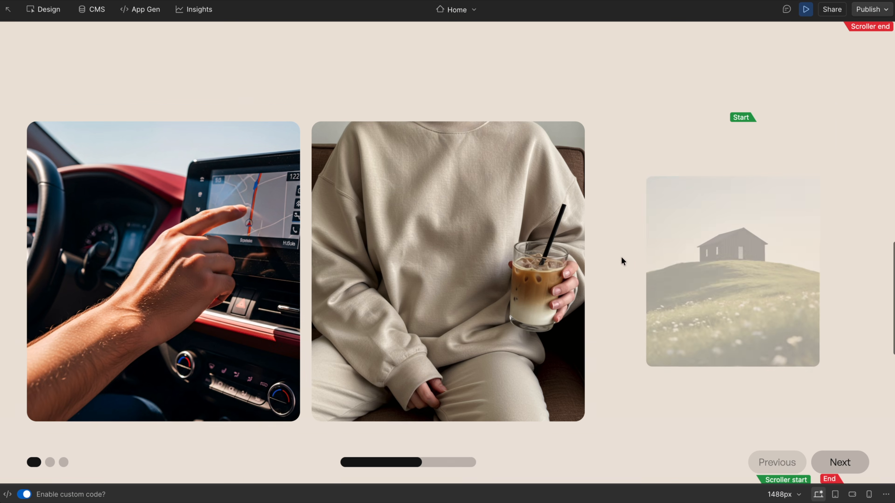
# - Exit the preview, enter the Slider component and open the custom code of its slider_embed element
pyautogui.click(806, 10)
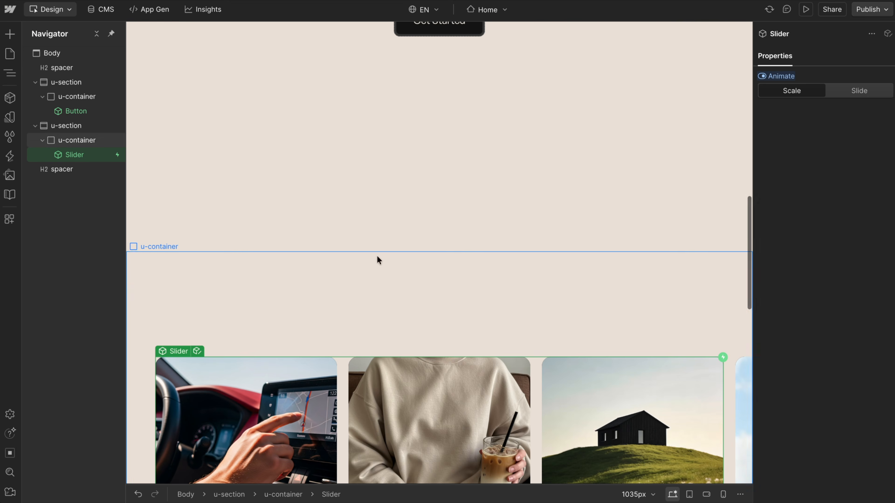
pyautogui.scroll(-5, 376, 258)
pyautogui.doubleClick(198, 139)
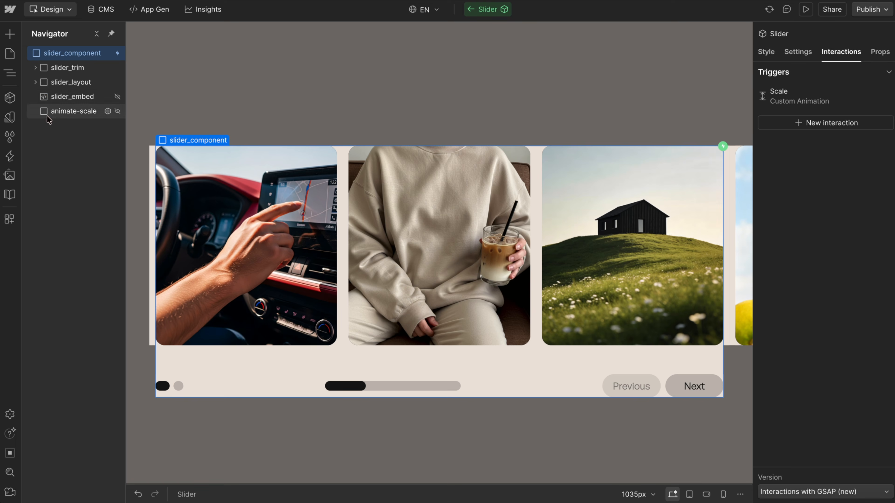
pyautogui.doubleClick(65, 100)
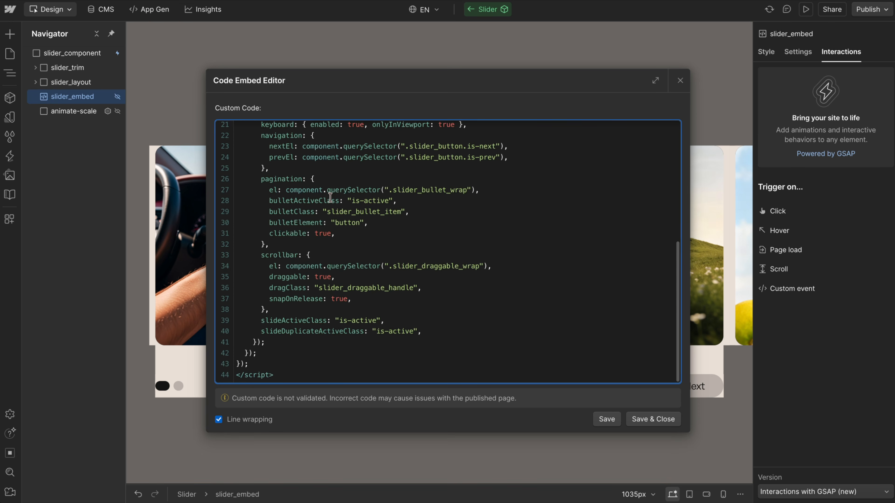
# - Add the line let loop = false; to the embed code, below the line that sets the data-slider attribute
pyautogui.scroll(5, 330, 197)
pyautogui.click(466, 201)
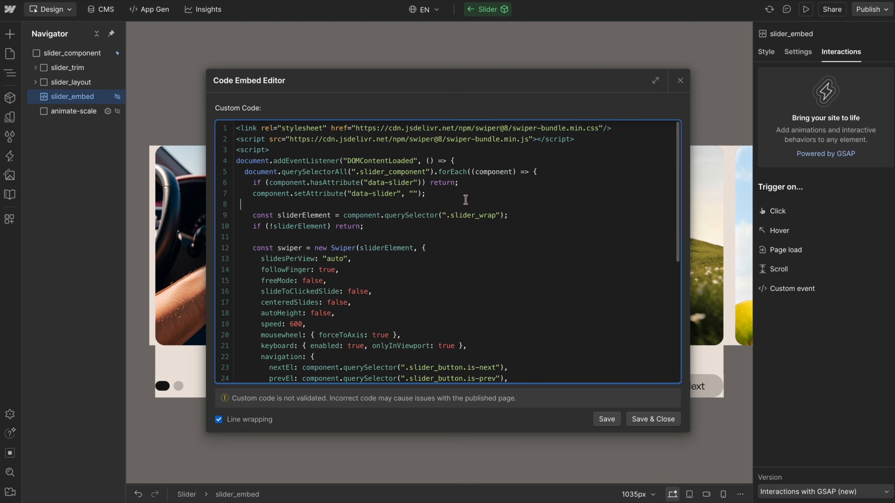
pyautogui.press('Return')
pyautogui.press('Return')
pyautogui.press('Up')
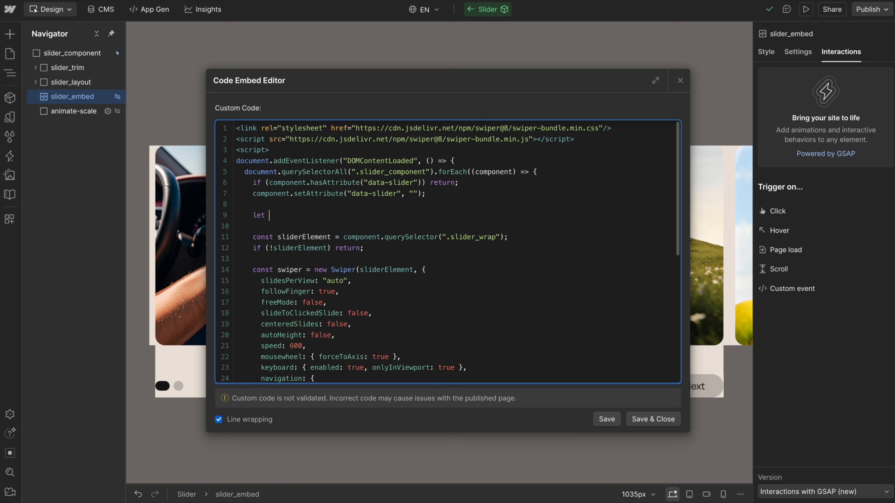
pyautogui.write('let loop = fasl')
pyautogui.write('e;')
# - Add the loop variable as a shorthand option (loop,) to the Swiper settings, directly after speed: 600
pyautogui.doubleClick(277, 215)
pyautogui.scroll(-3, 331, 286)
pyautogui.click(328, 272)
pyautogui.press('Return')
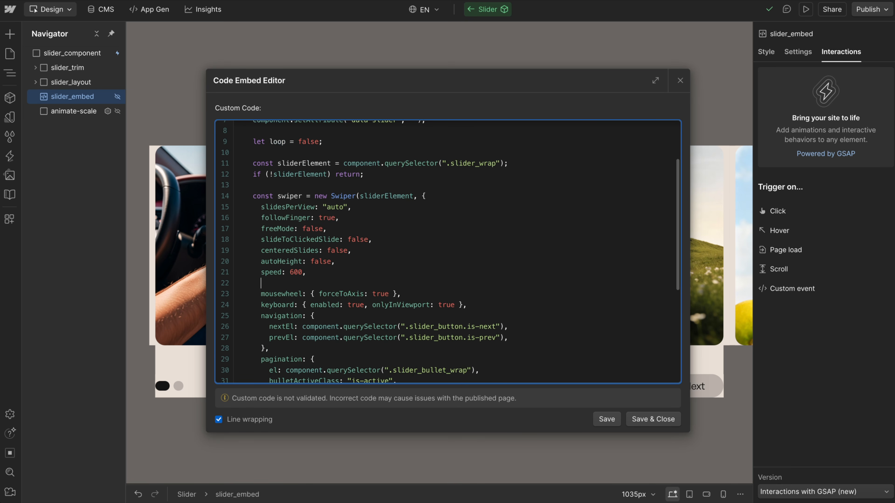
pyautogui.write('loop: loop')
pyautogui.hotkey('shift', 'Left')
pyautogui.hotkey('shift', 'Left')
pyautogui.hotkey('shift', 'Left')
pyautogui.hotkey('shift', 'Left')
pyautogui.hotkey('shift', 'Left')
pyautogui.hotkey('shift', 'Left')
pyautogui.press('BackSpace')
# - Declare a loopDiv constant below the loop variable and assign it a component.querySelector call with a class selector
pyautogui.scroll(3, 312, 275)
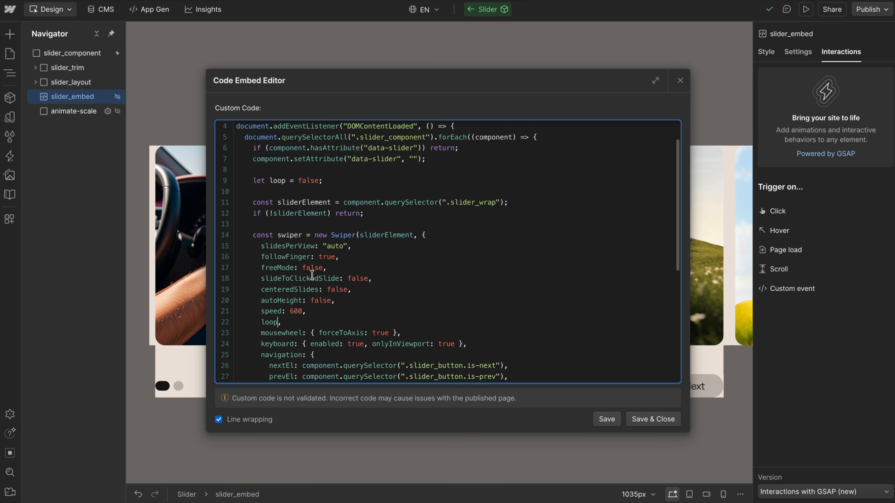
pyautogui.moveTo(267, 216); pyautogui.dragTo(336, 215)
pyautogui.click(334, 214)
pyautogui.moveTo(277, 215); pyautogui.dragTo(327, 214)
pyautogui.click(327, 214)
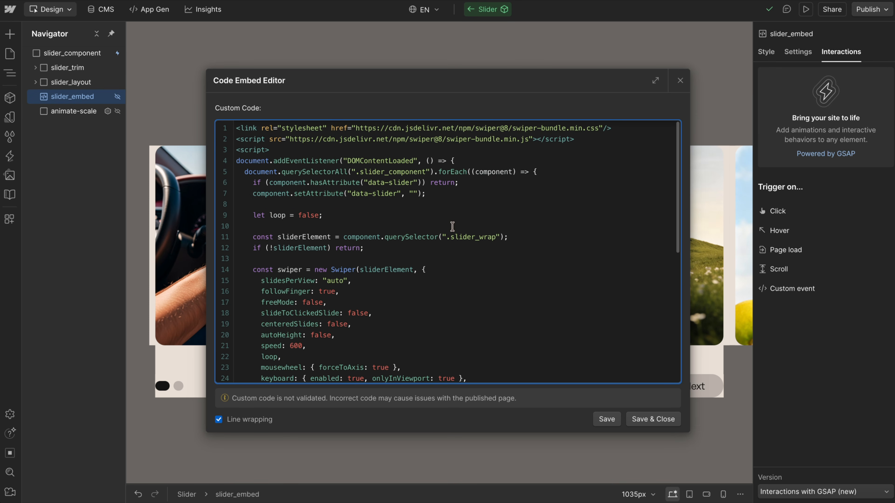
pyautogui.press('Return')
pyautogui.write('const comp')
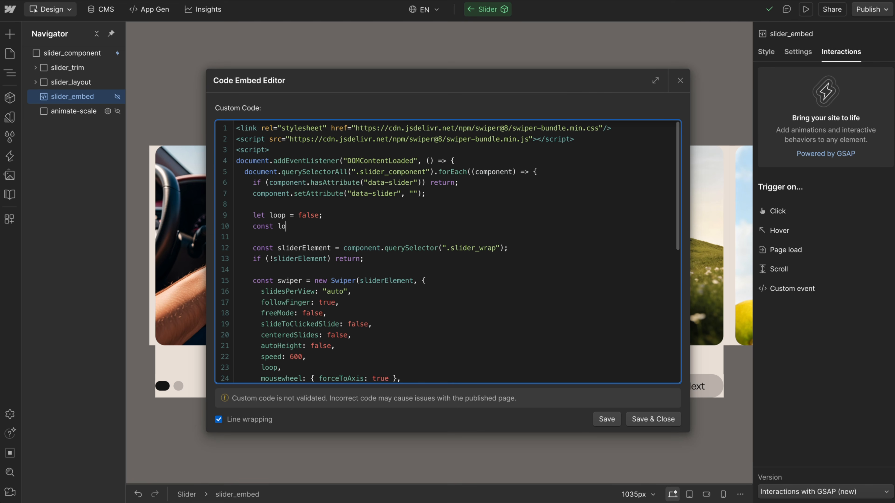
pyautogui.write('Div = component.querySelector(".')
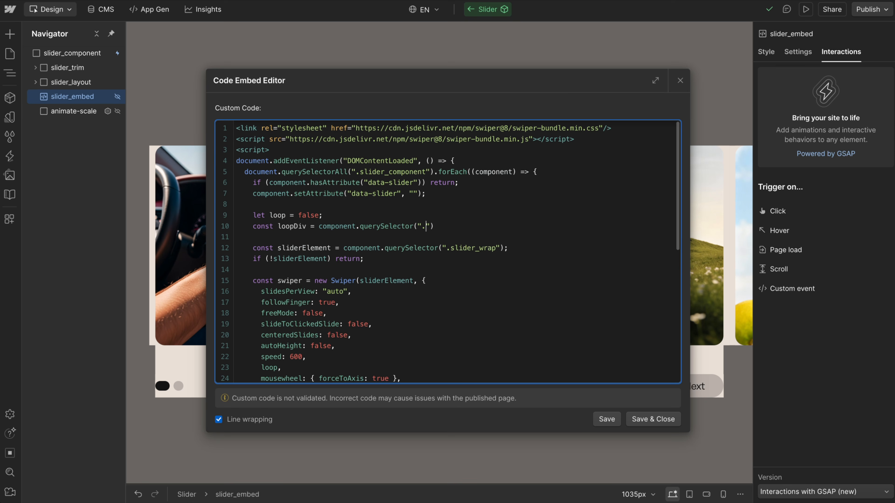
# - Complete the loopDiv query's selector as .loop-div:not(.w-condition-invisible)
pyautogui.write('ot')
pyautogui.press('BackSpace')
pyautogui.write('.w-f')
pyautogui.press('BackSpace')
pyautogui.write('condition')
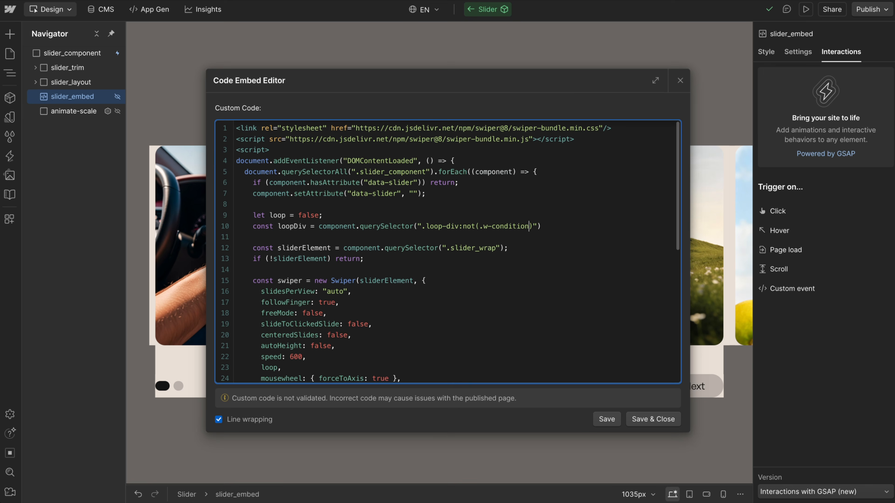
pyautogui.write('=')
pyautogui.press('BackSpace')
pyautogui.write('-invisible')
# - Add the statement if (loopDiv.length) loop = true; on a new line below the loopDiv declaration
pyautogui.click(556, 234)
pyautogui.press('Return')
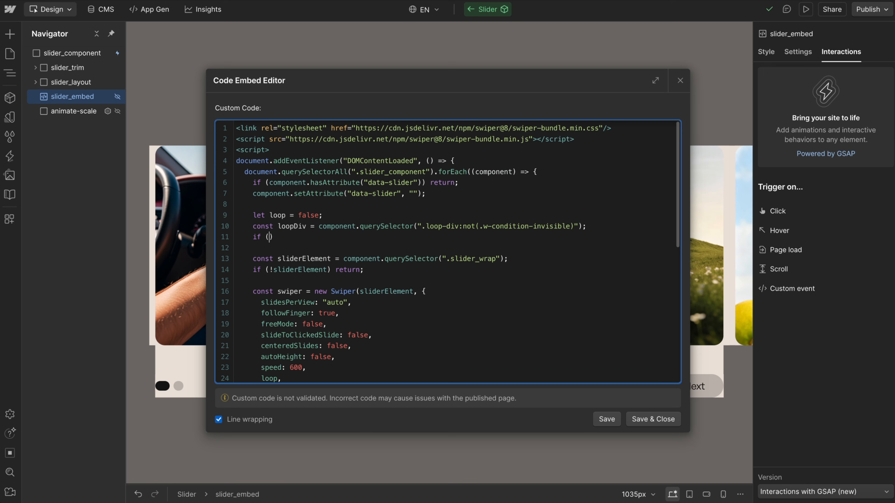
pyautogui.write('if (loopDiv.length) loop = true;')
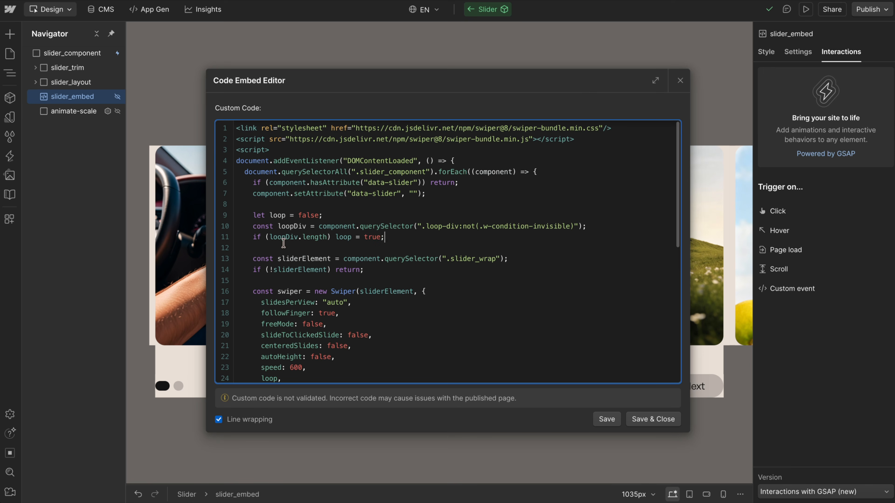
pyautogui.moveTo(427, 226); pyautogui.dragTo(528, 235)
pyautogui.click(539, 237)
pyautogui.moveTo(359, 226); pyautogui.dragTo(413, 240)
pyautogui.click(412, 239)
pyautogui.moveTo(253, 216); pyautogui.dragTo(338, 252)
pyautogui.click(338, 252)
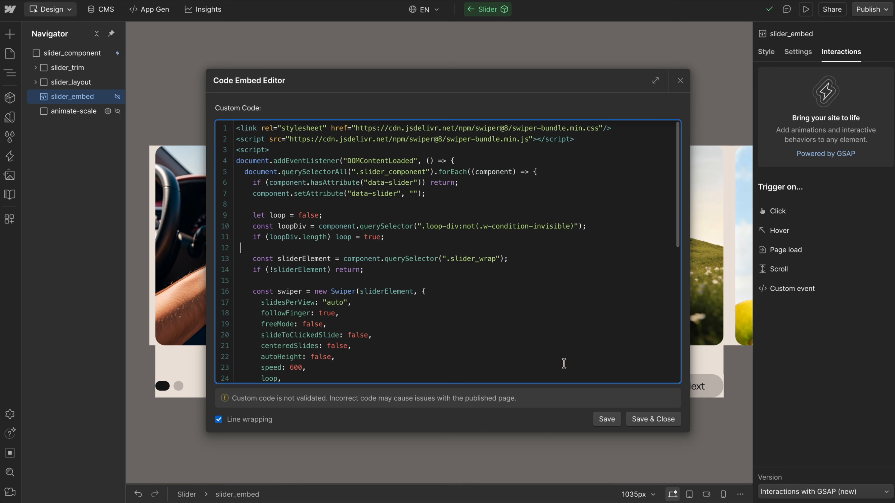
# - Save the slider_embed code and close the code editor
pyautogui.click(669, 425)
pyautogui.click(450, 67)
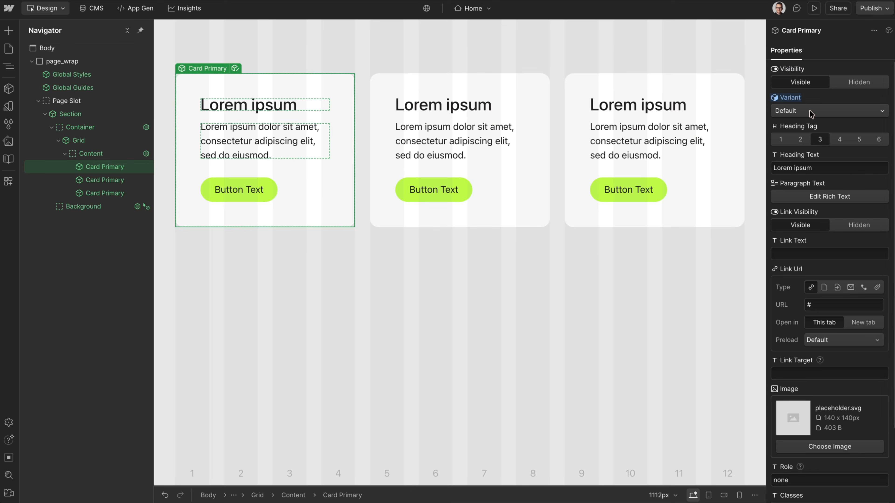
# - Preview the Stacked variant on the first Card Primary instance, keeping its variant at Default
pyautogui.click(805, 111)
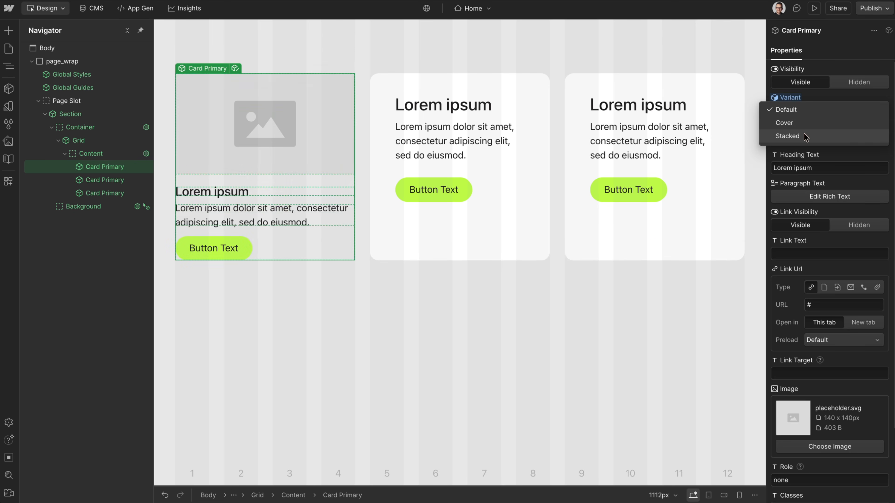
pyautogui.click(805, 110)
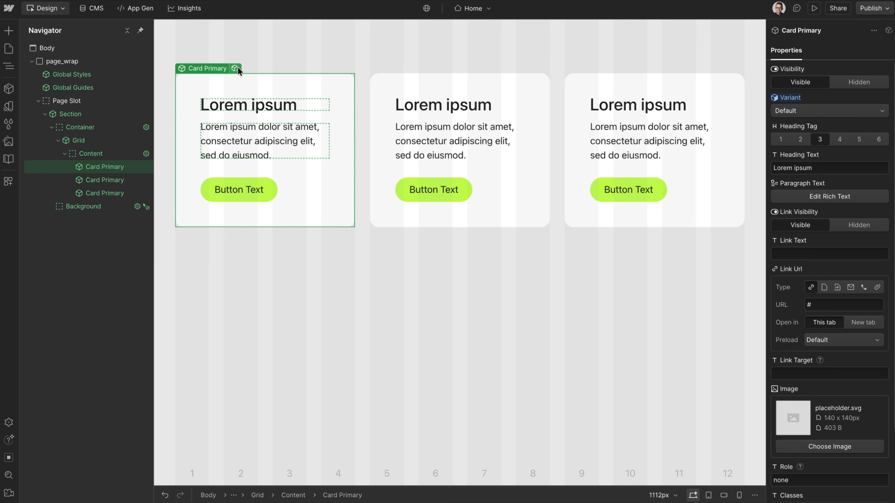
# - Enter the Card Primary component, duplicate its Button Main and set the duplicate's variant to Link
pyautogui.click(235, 67)
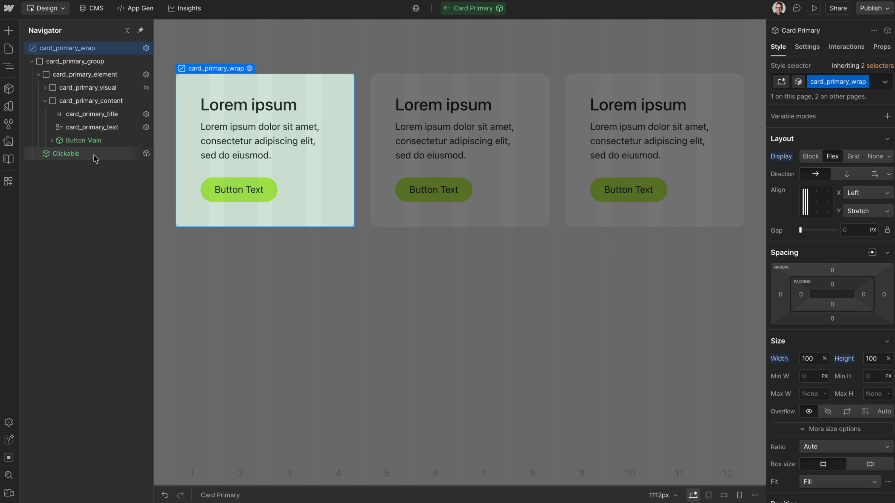
pyautogui.click(83, 140)
pyautogui.hotkey('ctrl', 'd')
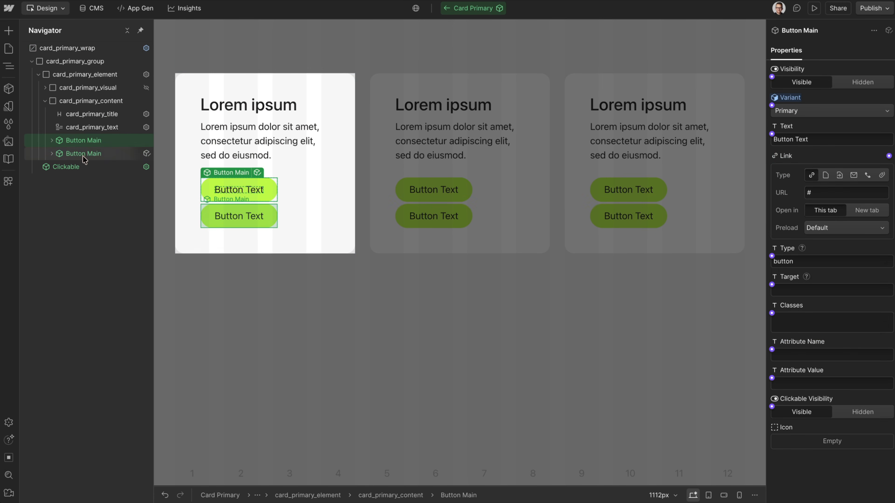
pyautogui.click(816, 110)
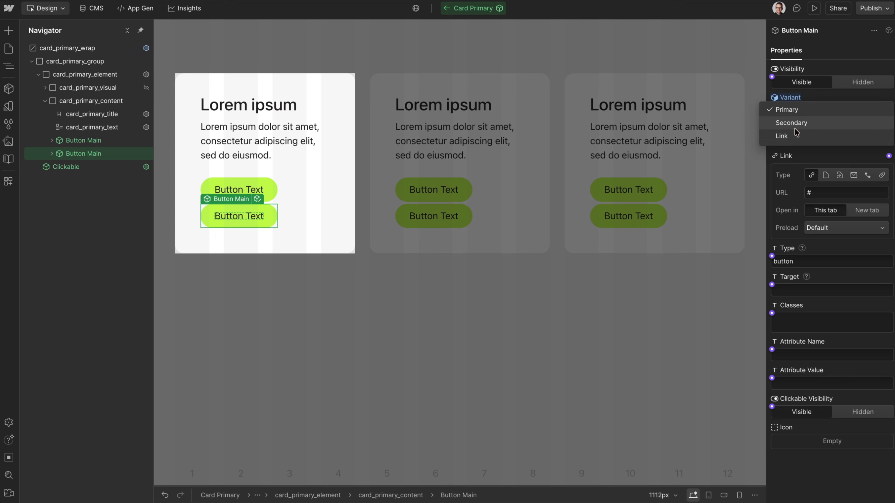
pyautogui.click(784, 136)
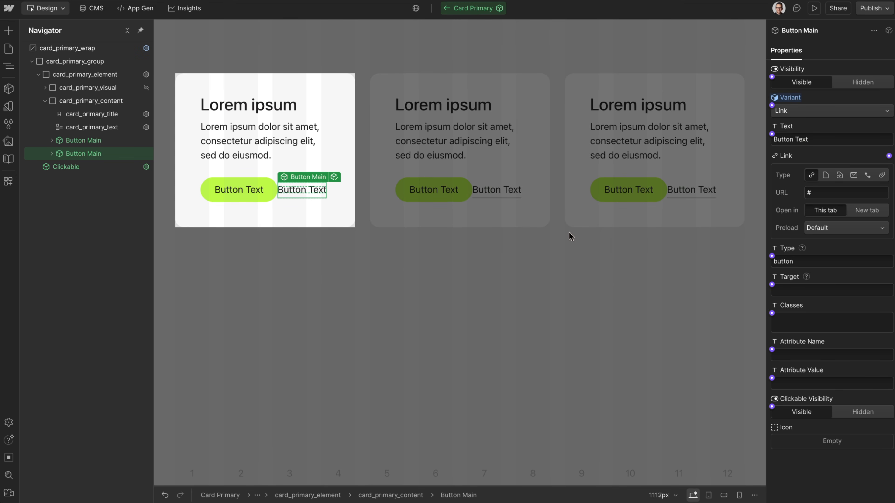
# - Create a visibility conditional on the second Button Main: visible if Variant is any of Stacked, otherwise hidden
pyautogui.click(772, 77)
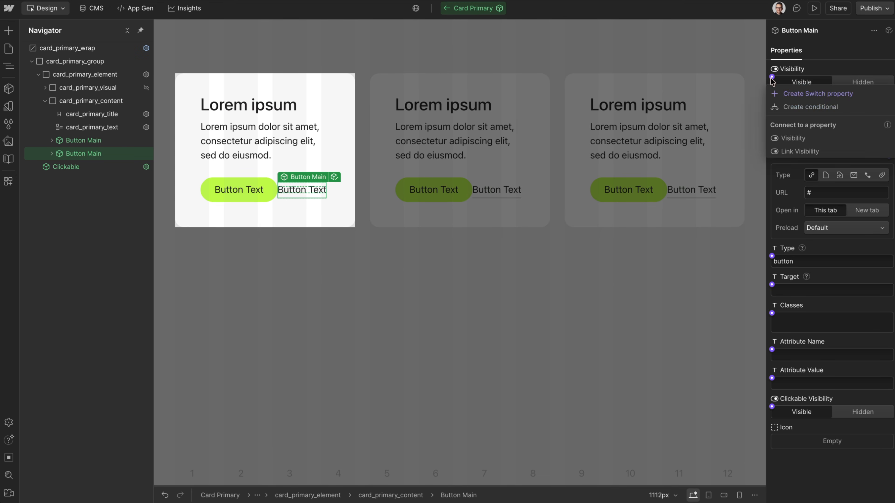
pyautogui.click(800, 110)
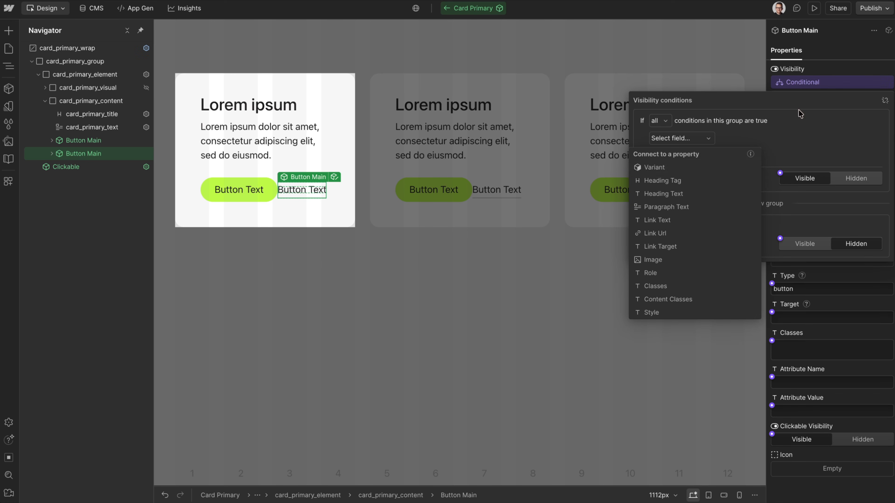
pyautogui.click(655, 167)
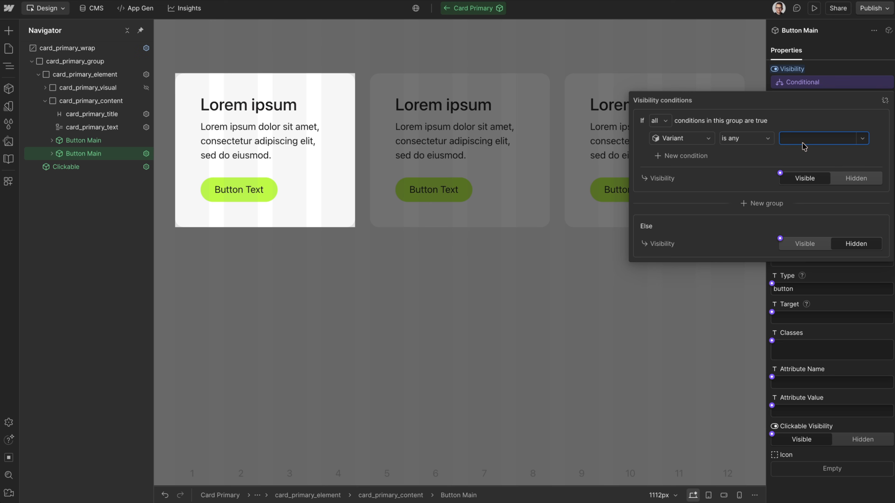
pyautogui.click(863, 138)
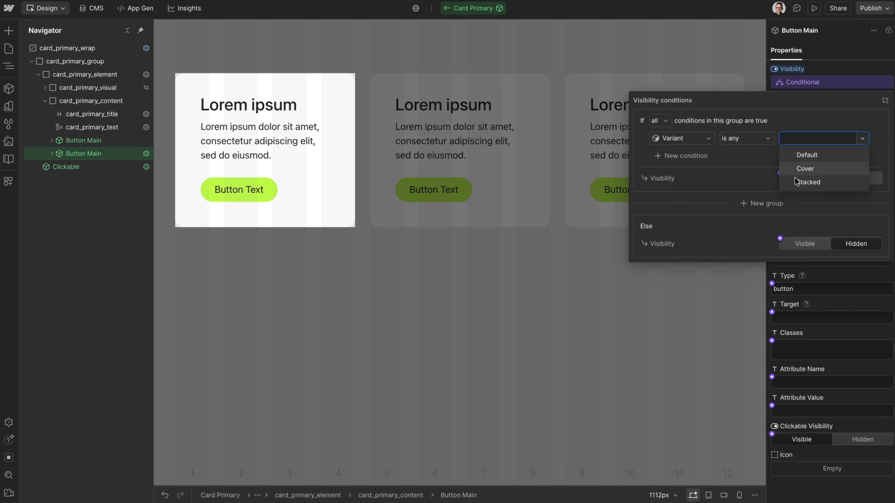
pyautogui.click(806, 182)
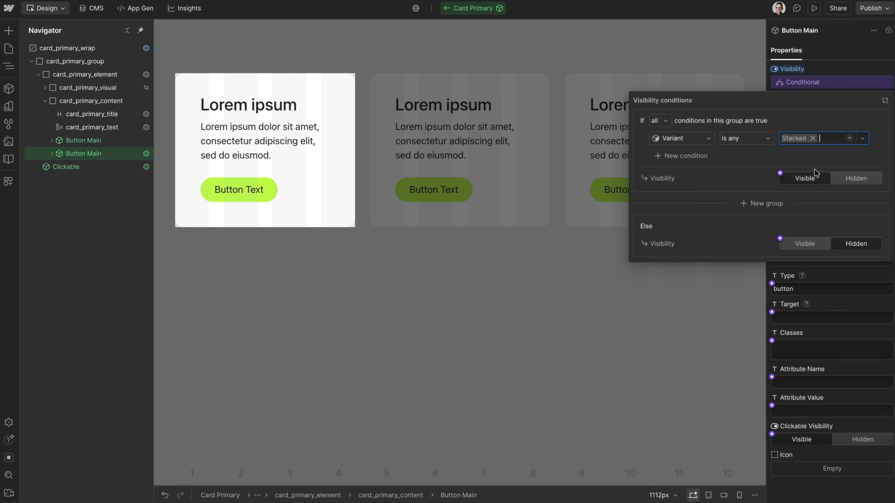
pyautogui.click(853, 315)
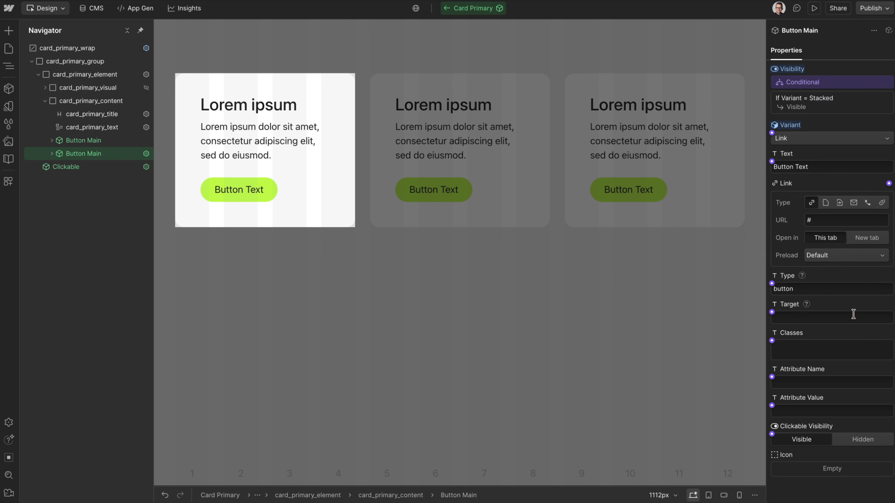
# - Create a visibility conditional on the first Button Main: visible if Variant is any of Default or Cover, otherwise hidden
pyautogui.click(84, 140)
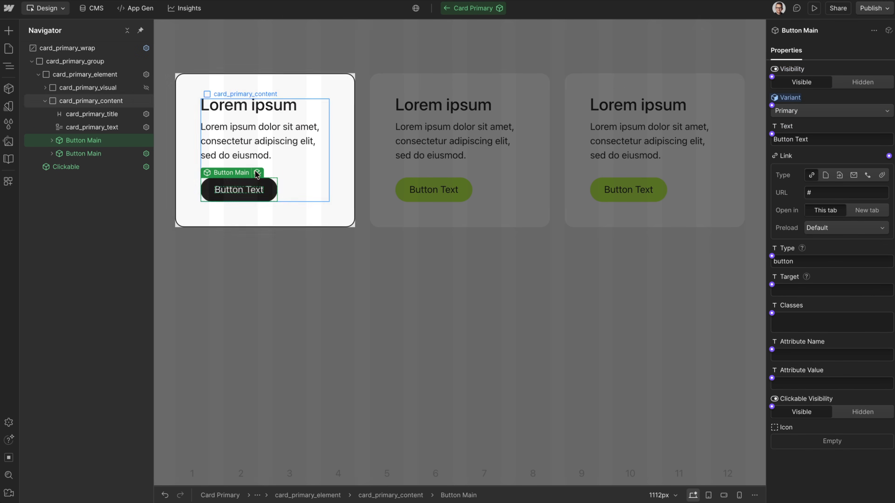
pyautogui.click(772, 77)
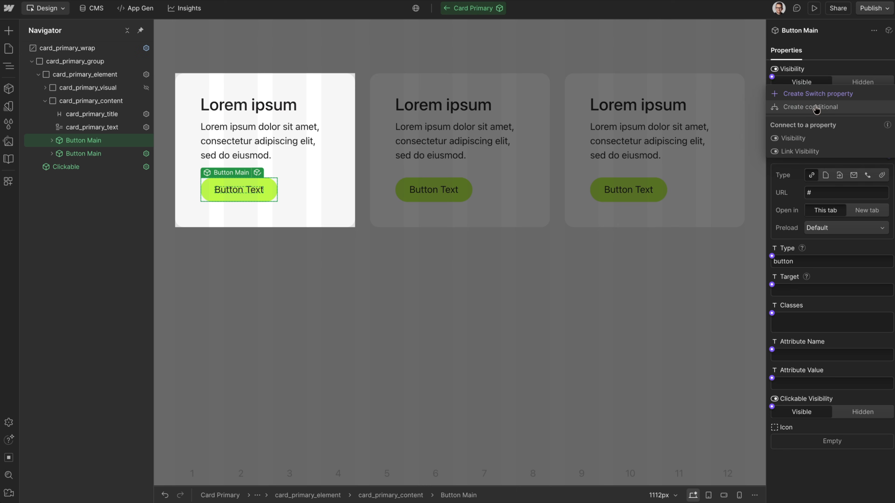
pyautogui.click(813, 110)
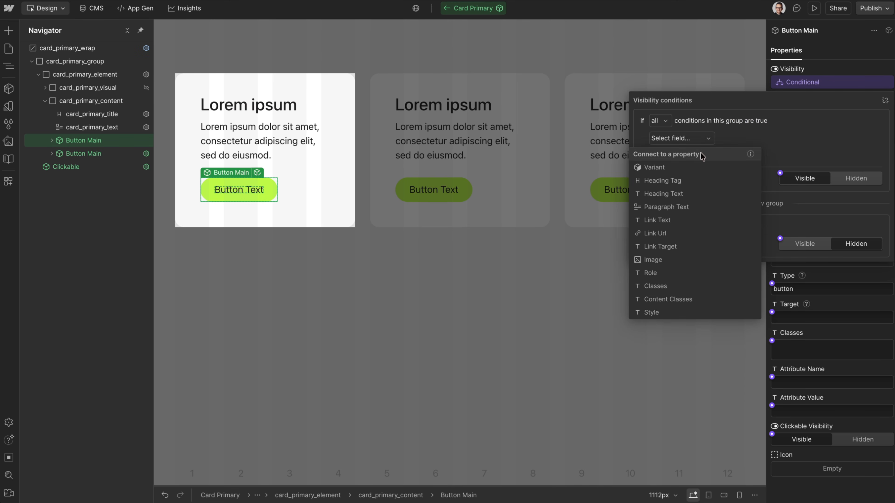
pyautogui.click(654, 168)
pyautogui.click(863, 139)
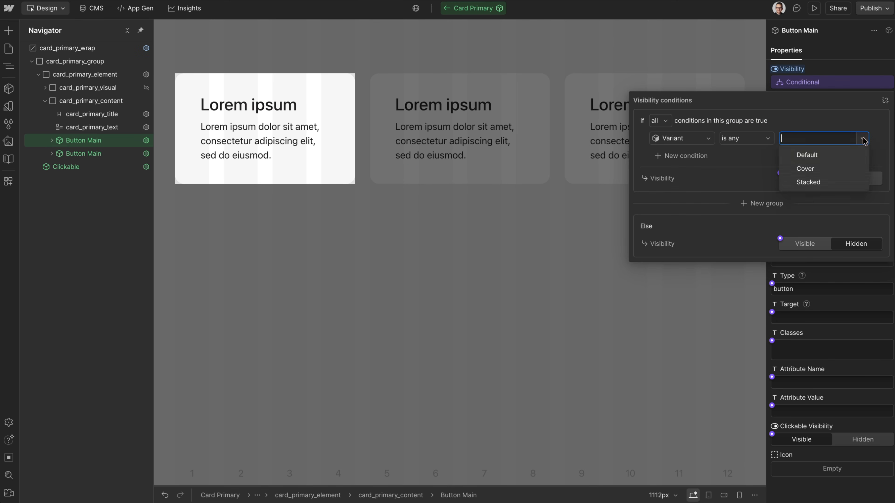
pyautogui.click(807, 155)
pyautogui.click(860, 139)
pyautogui.click(817, 170)
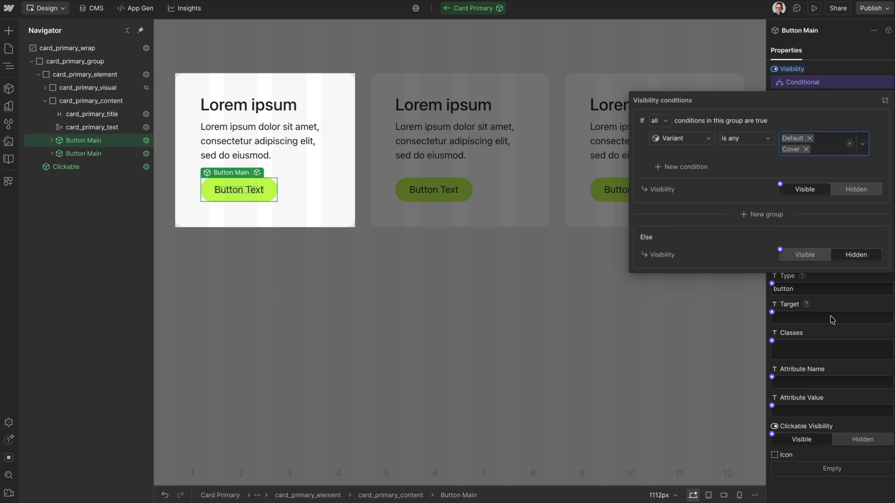
pyautogui.click(601, 328)
# - Exit the component and set the first Card Primary instance's variant to Stacked
pyautogui.click(579, 326)
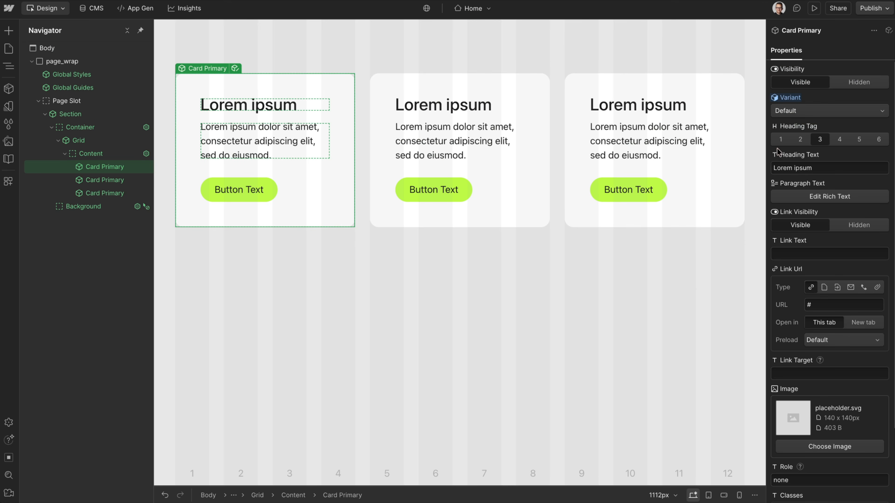
pyautogui.click(808, 112)
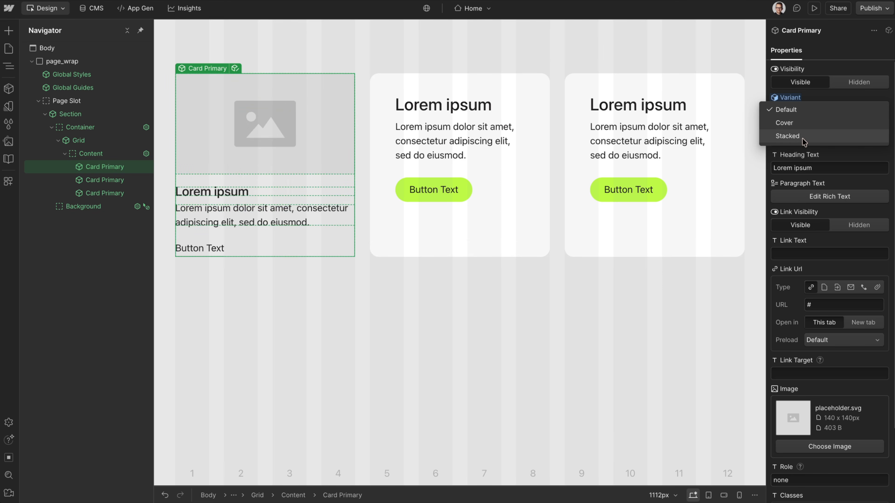
pyautogui.click(804, 138)
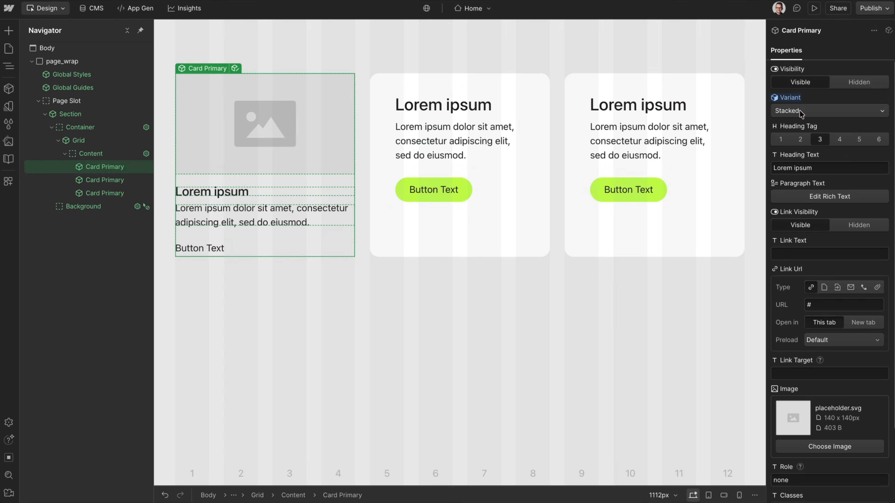
# - Change the variant of the first Card Primary instance
pyautogui.click(802, 113)
pyautogui.click(803, 83)
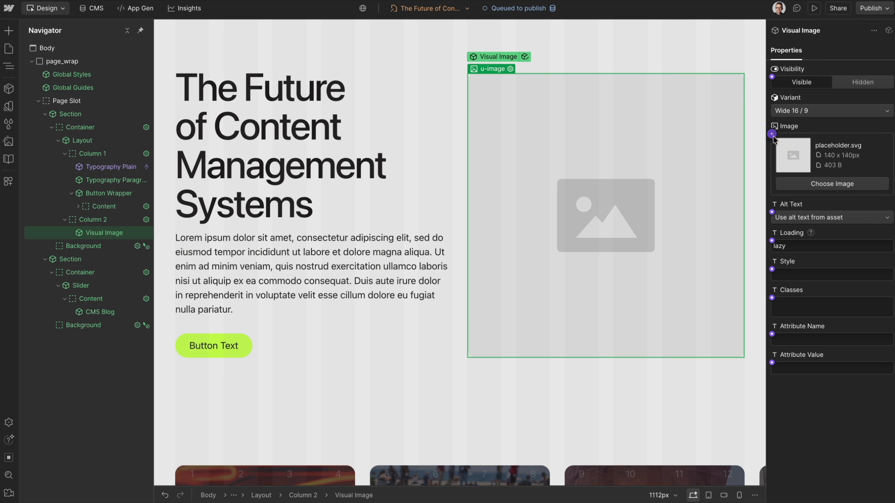
# - Connect the Visual Image component's image to the blog post's Image field and look over the CMS collection pages
pyautogui.click(772, 134)
pyautogui.click(805, 175)
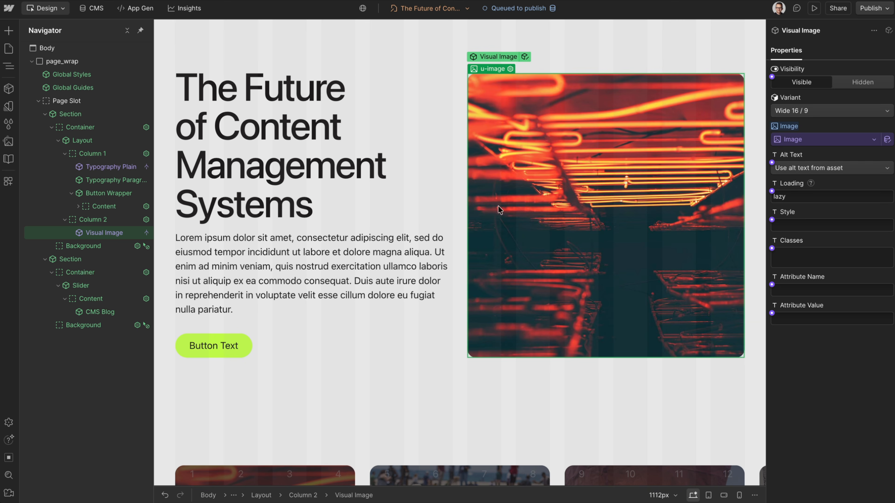
pyautogui.click(8, 50)
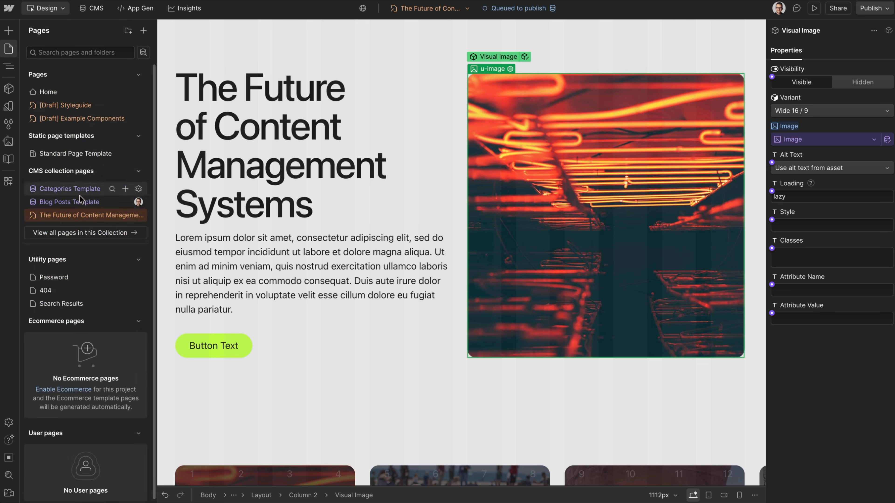
pyautogui.click(9, 66)
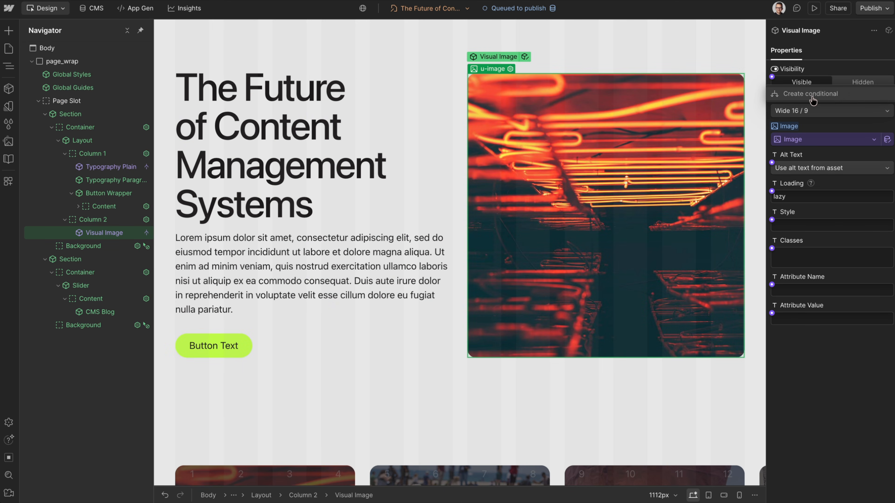
# - Create a visibility conditional on Visual Image: visible if the blog post's Image is set, otherwise hidden
pyautogui.click(815, 97)
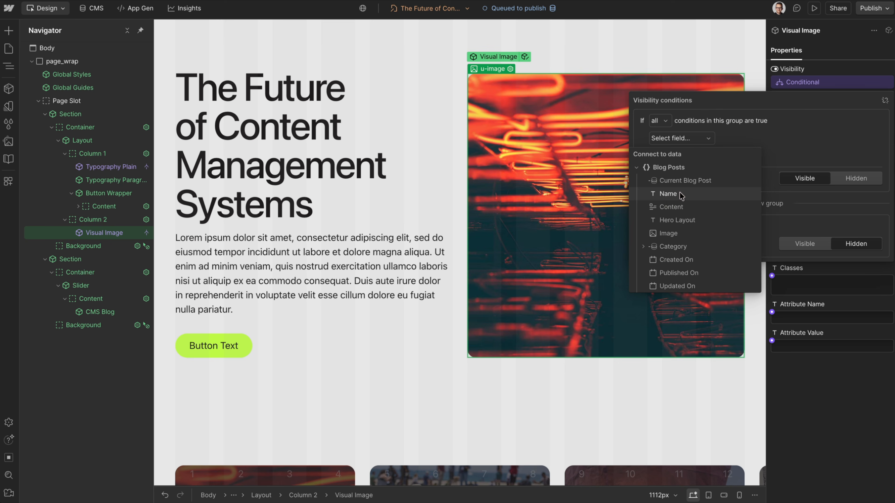
pyautogui.click(655, 233)
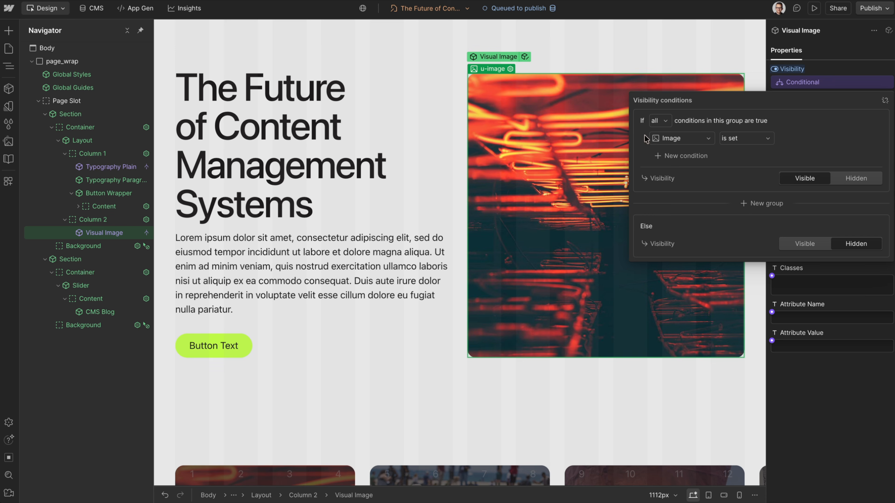
pyautogui.click(830, 410)
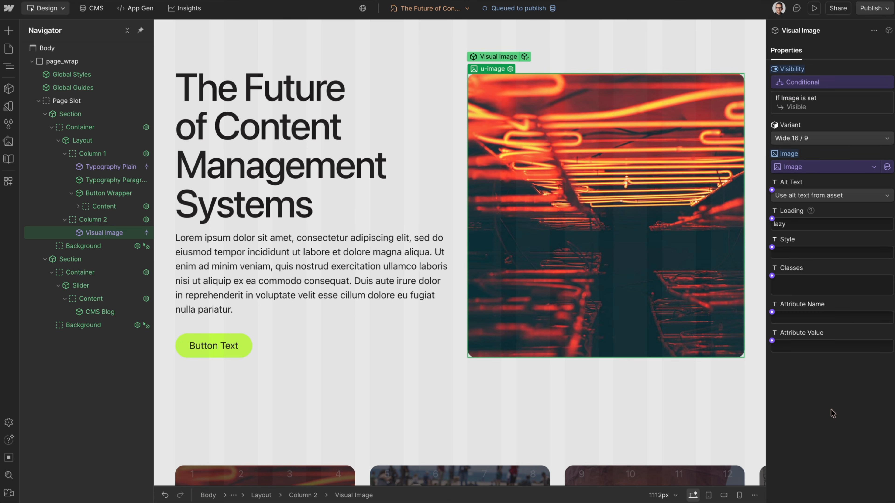
# - Open the CMS Blog component in the slider for editing and switch its Collection List items to Selected
pyautogui.scroll(-5, 533, 291)
pyautogui.scroll(-1, 534, 191)
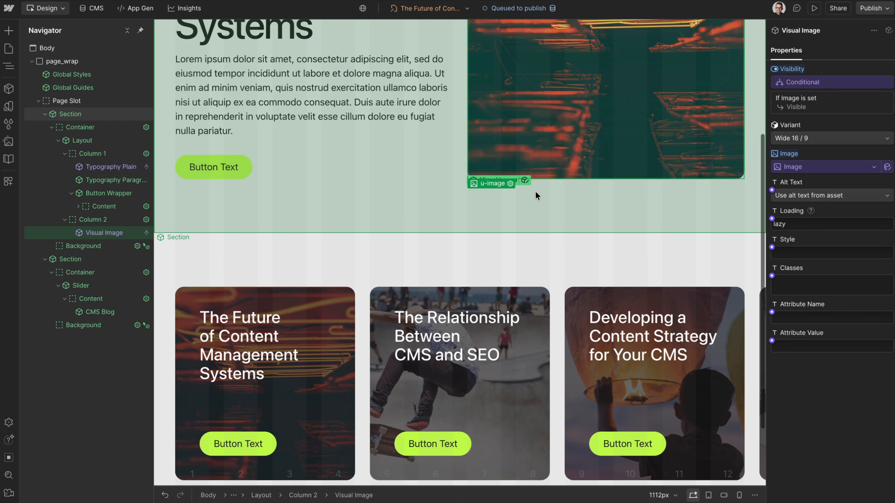
pyautogui.scroll(-1, 519, 193)
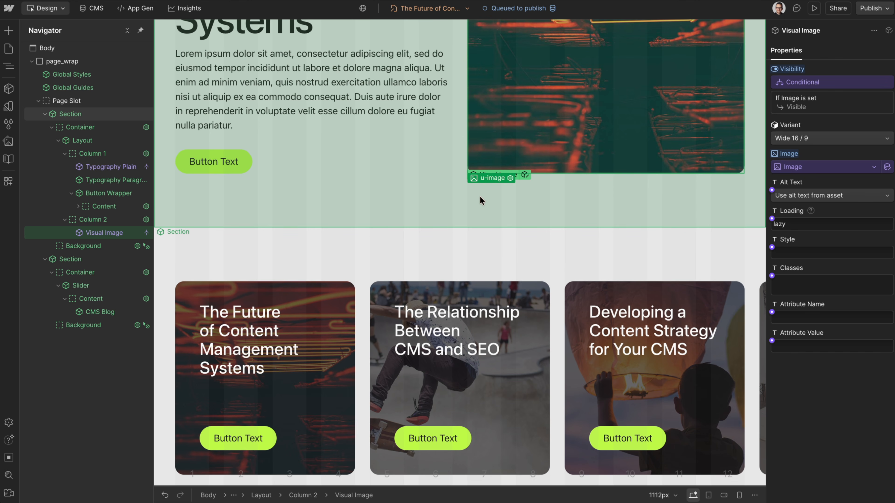
pyautogui.scroll(-2, 352, 170)
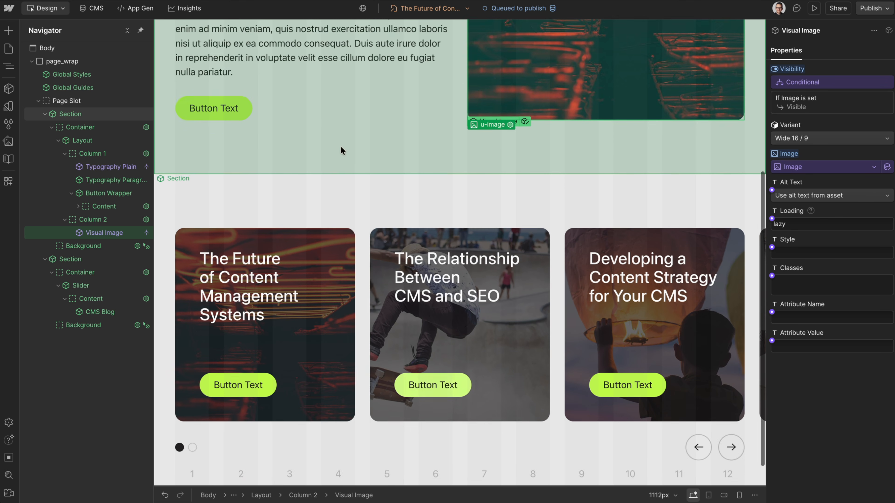
pyautogui.click(330, 196)
pyautogui.click(361, 237)
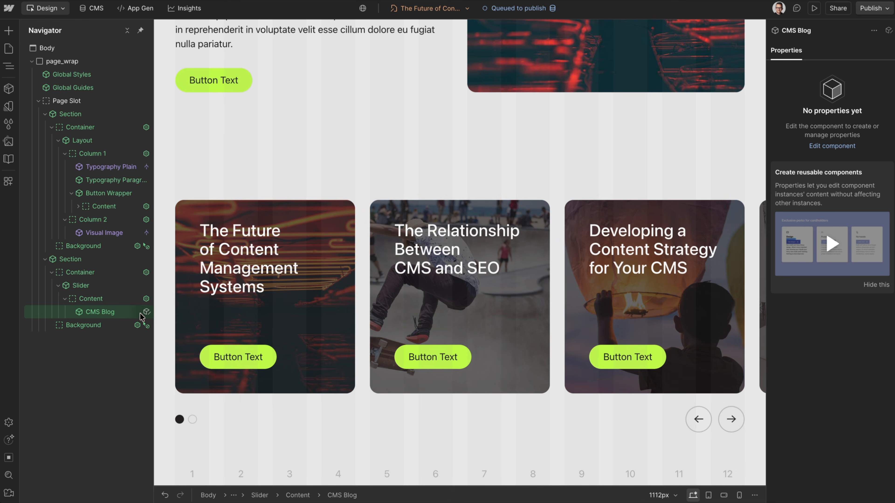
pyautogui.click(147, 313)
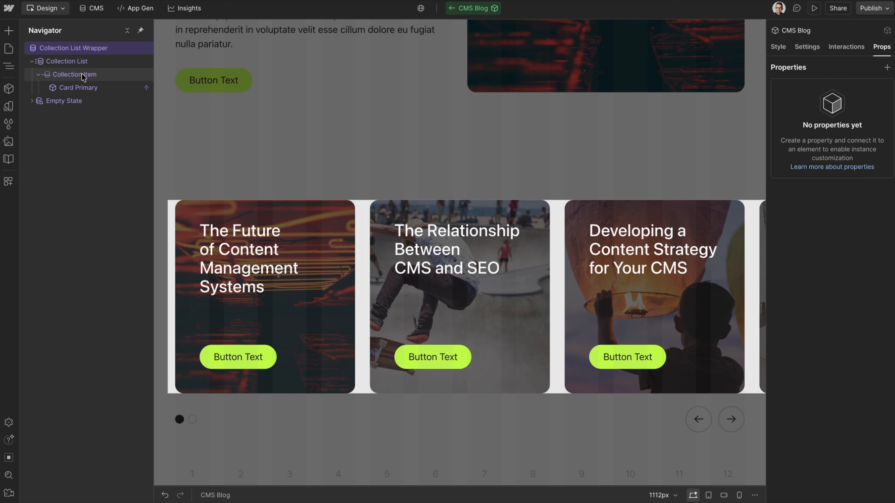
pyautogui.click(89, 62)
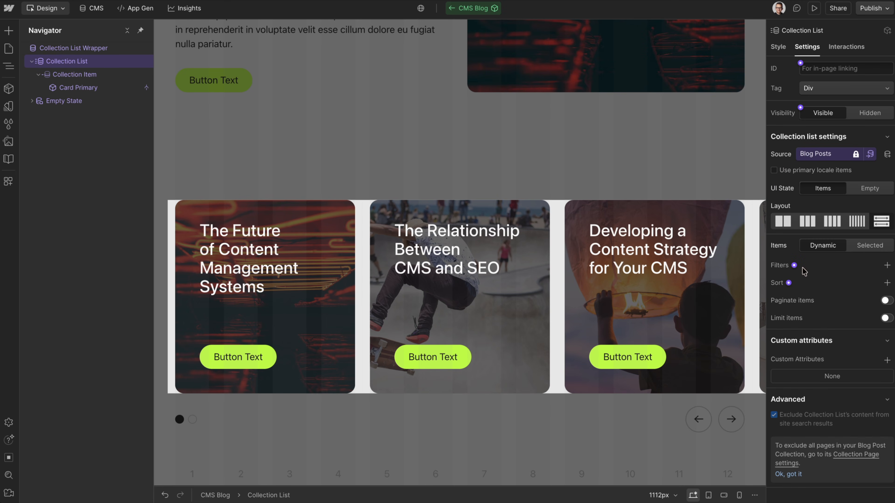
pyautogui.click(867, 247)
pyautogui.click(539, 284)
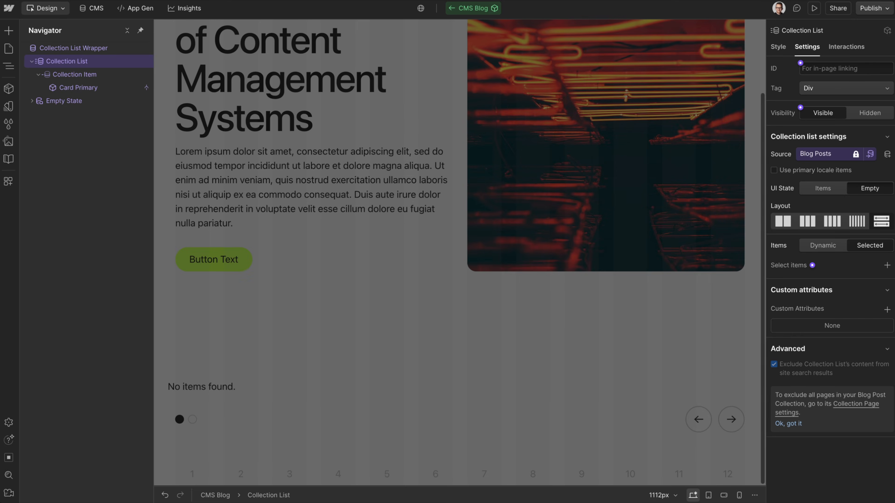
# - Select Using CMS for E-commerce, CMS Security Best Practices and Optimizing CMS Performance as the collection list's items
pyautogui.click(886, 266)
pyautogui.click(794, 355)
pyautogui.click(794, 382)
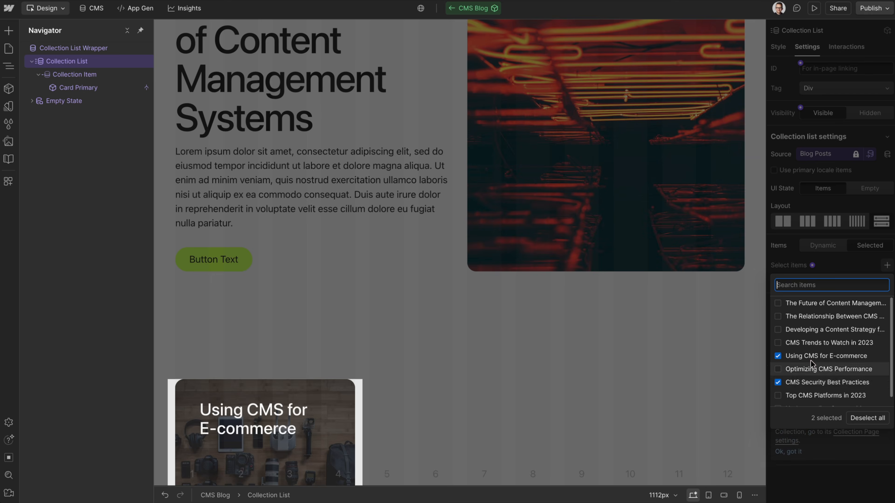
pyautogui.click(795, 369)
# - Create a Select items property for the Collection List's item selection and exit the component
pyautogui.click(842, 265)
pyautogui.click(812, 267)
pyautogui.click(831, 284)
pyautogui.click(879, 443)
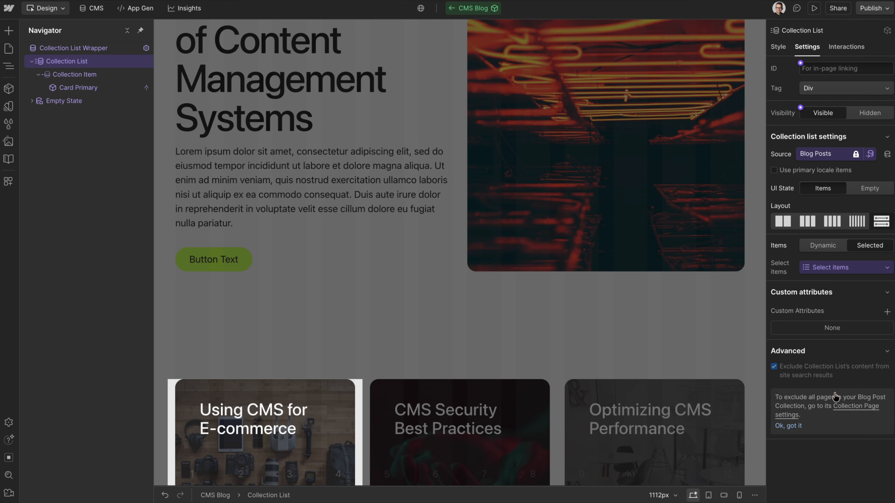
pyautogui.click(653, 299)
# - On the CMS Blog instance, move Optimizing CMS Performance above CMS Security Best Practices, and remove it from the selected items
pyautogui.scroll(-5, 653, 299)
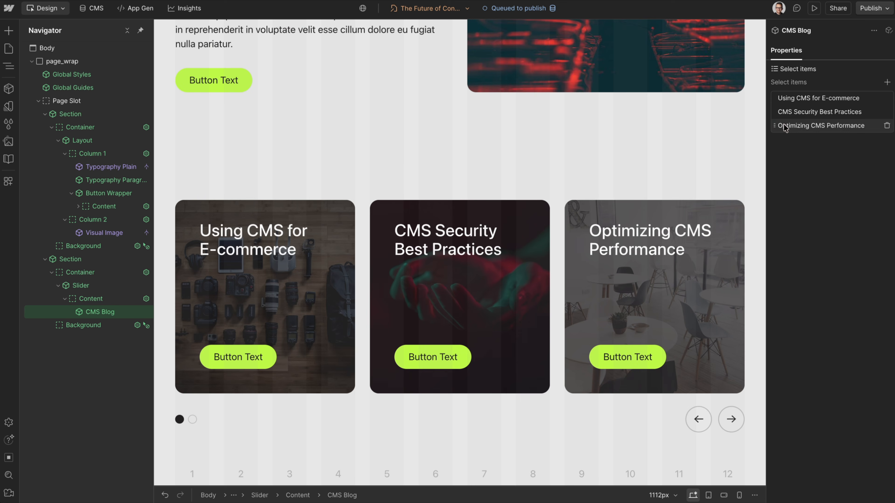
pyautogui.moveTo(774, 125); pyautogui.dragTo(774, 112)
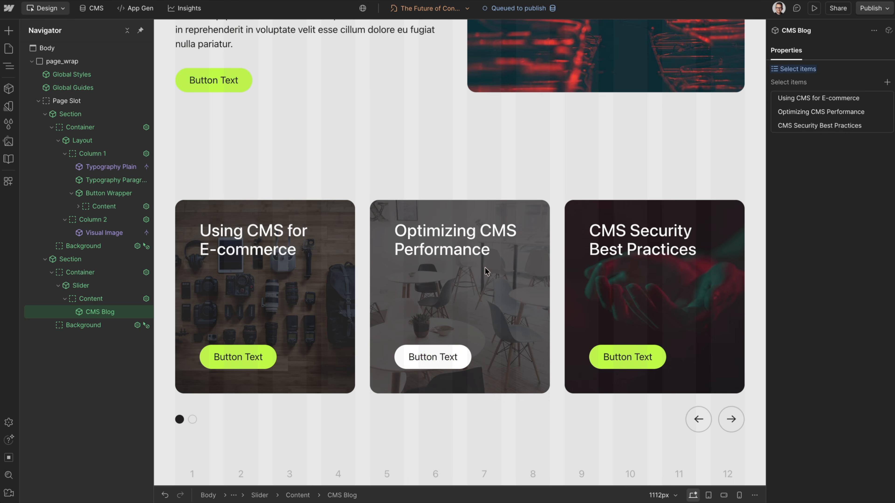
pyautogui.click(887, 111)
# - Add The Relationship Between CMS and SEO and Developing a Content Strategy for Your CMS to the CMS Blog instance's selected items
pyautogui.click(887, 82)
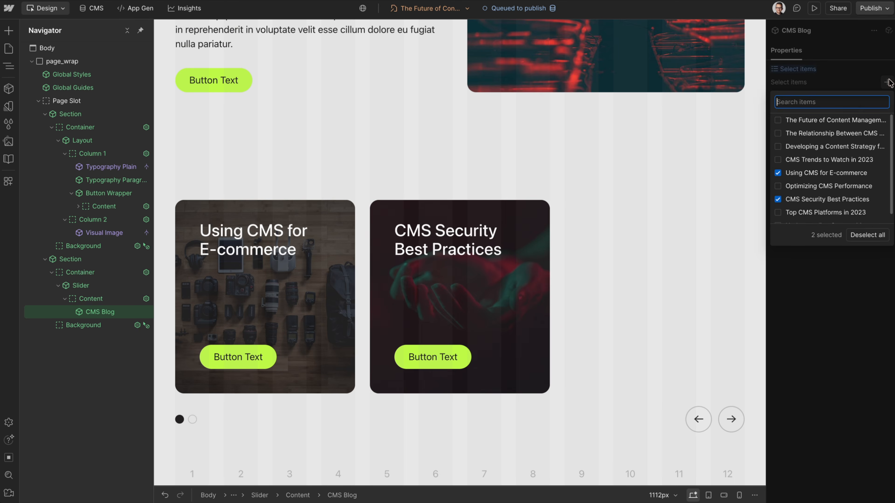
pyautogui.scroll(-1, 794, 187)
pyautogui.click(792, 192)
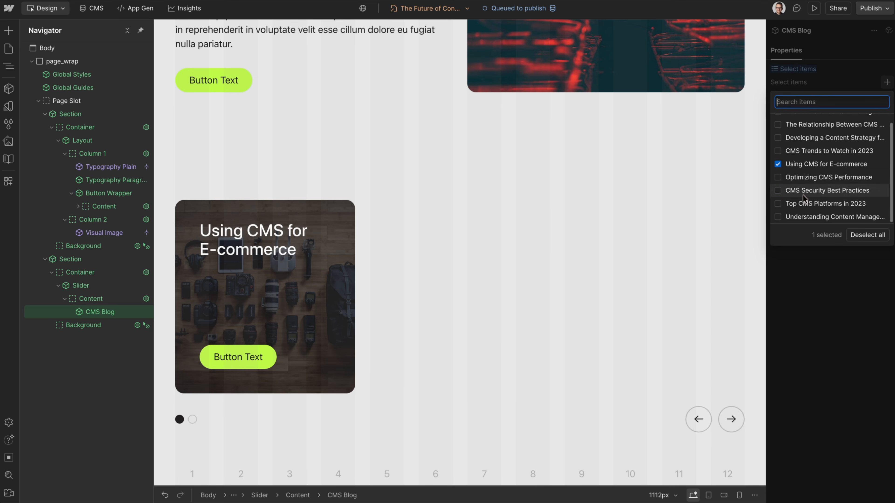
pyautogui.click(793, 192)
pyautogui.click(811, 124)
pyautogui.click(811, 137)
pyautogui.click(880, 364)
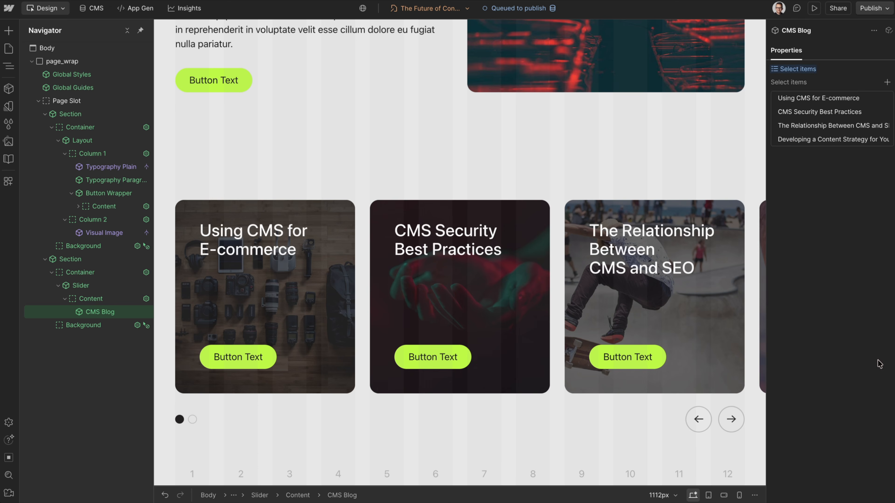
# - Reset the CMS Blog instance's Select items property to its default
pyautogui.click(777, 73)
pyautogui.click(800, 85)
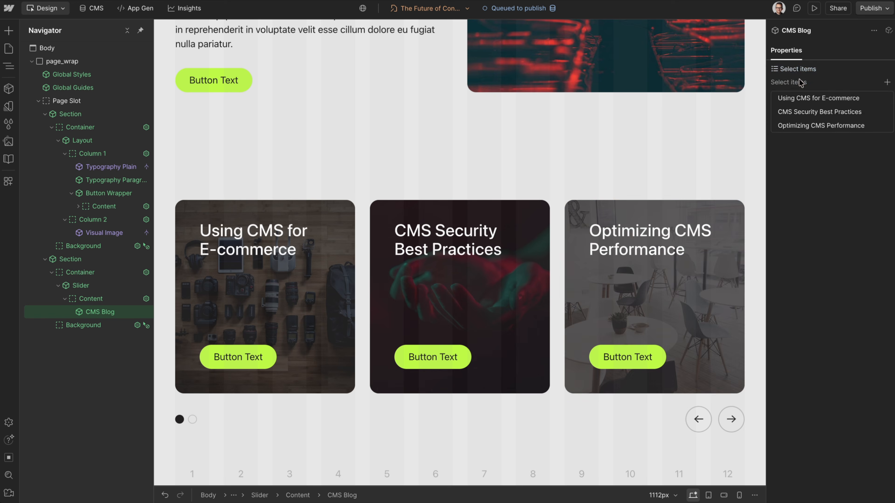
# - Reopen the CMS Blog component and switch its collection items to Dynamic, removing all selected items
pyautogui.click(145, 313)
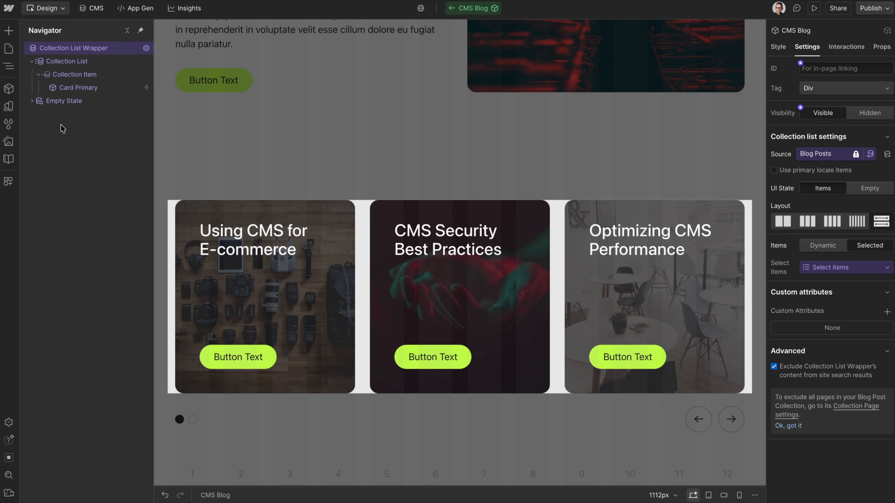
pyautogui.click(88, 75)
pyautogui.click(822, 244)
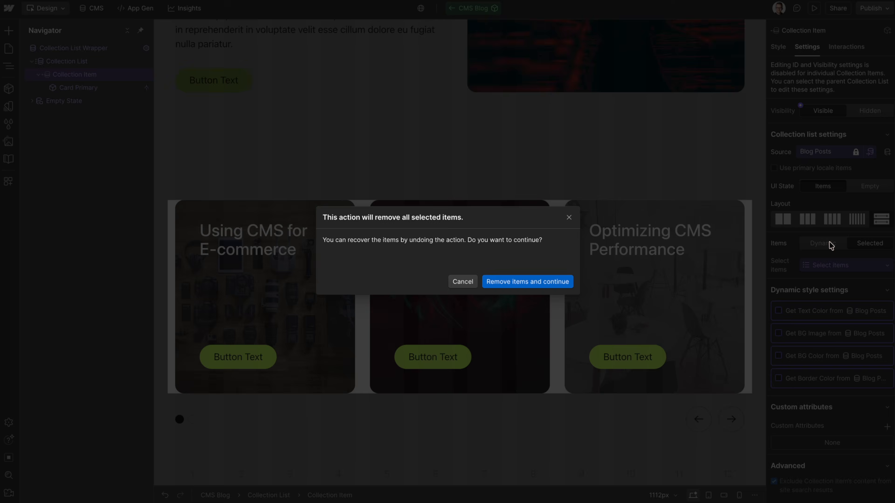
pyautogui.click(550, 282)
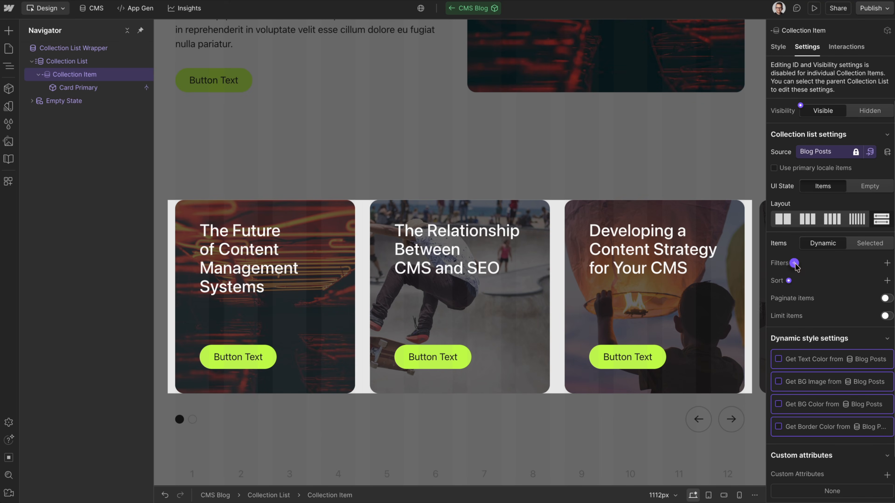
# - Create a Filters property for the CMS Blog collection list's filters and exit the component
pyautogui.click(887, 263)
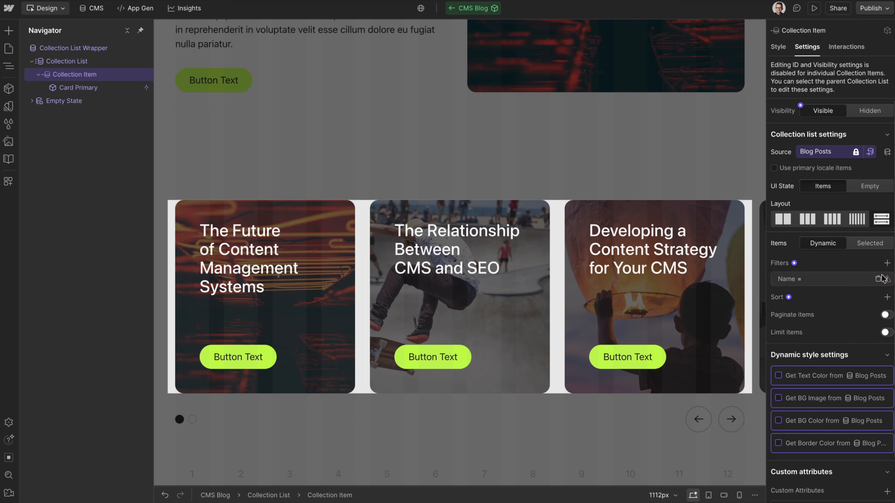
pyautogui.click(878, 279)
pyautogui.click(795, 263)
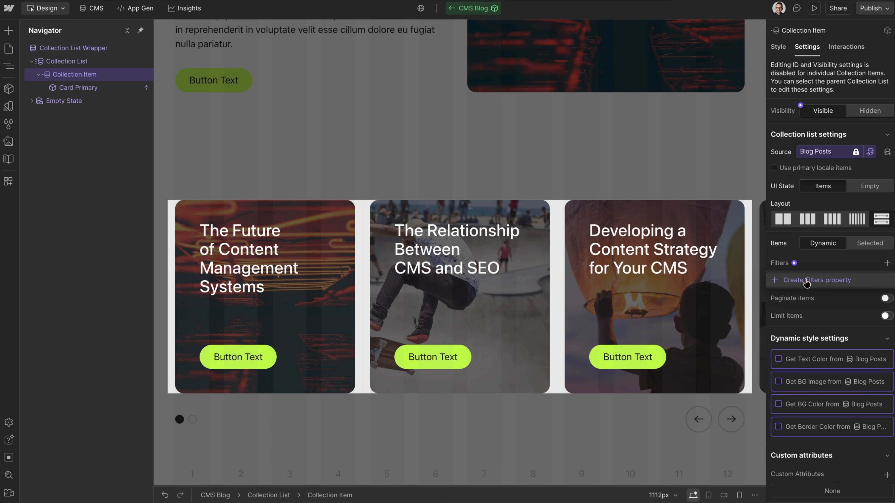
pyautogui.click(807, 280)
pyautogui.click(885, 398)
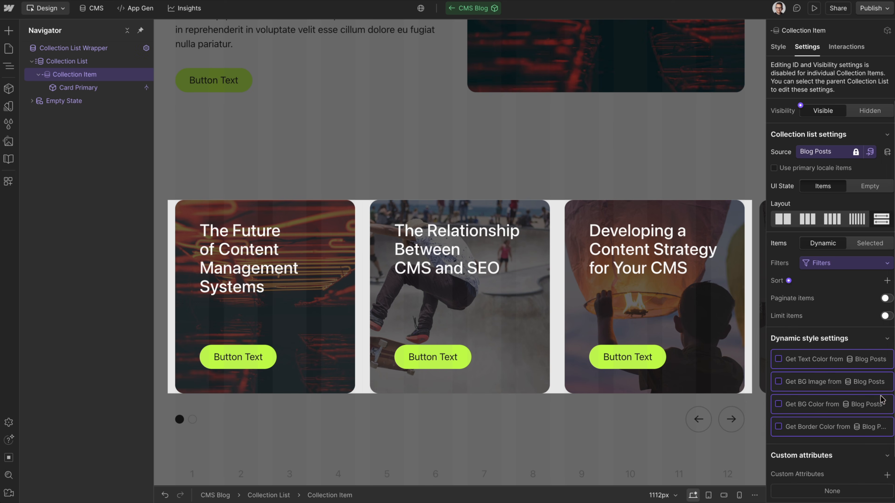
pyautogui.click(638, 151)
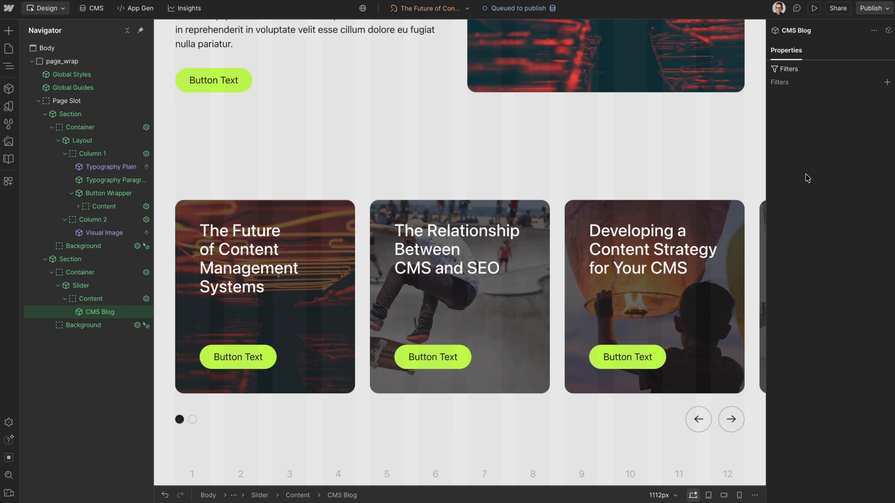
# - Add a filter to the CMS Blog instance: Name does not equal the current blog post's Name
pyautogui.click(887, 82)
pyautogui.click(817, 135)
pyautogui.click(828, 149)
pyautogui.click(800, 148)
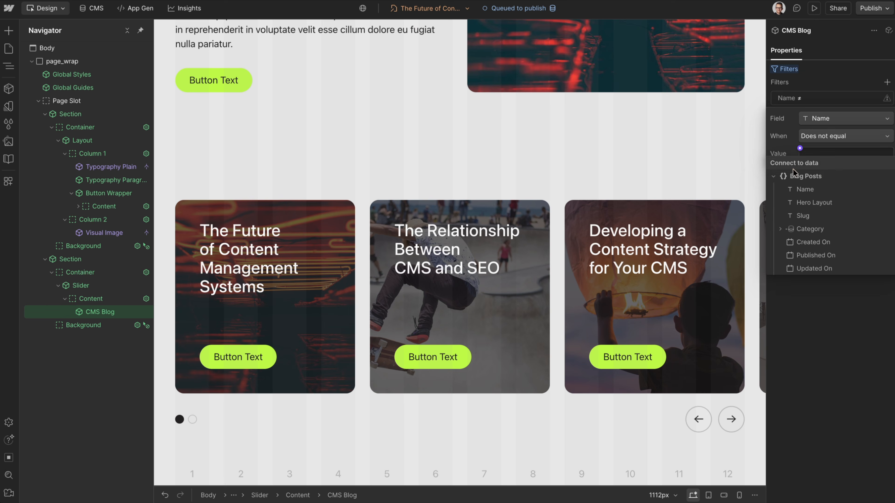
pyautogui.click(806, 190)
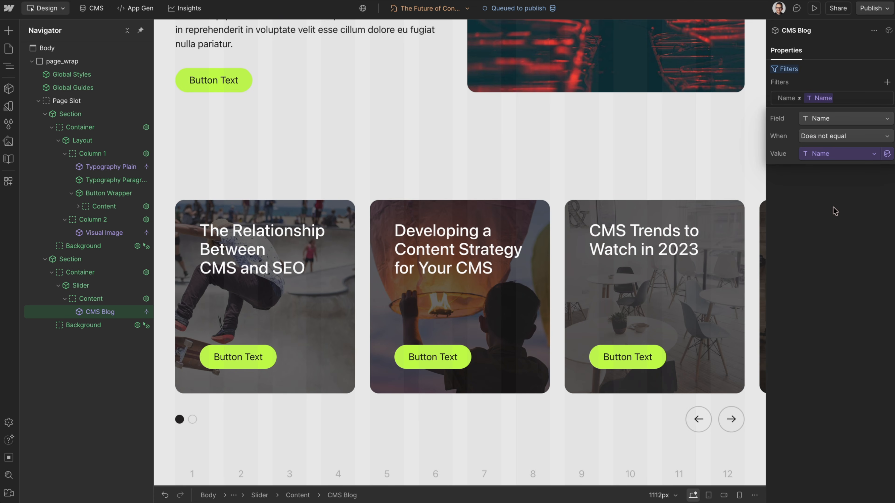
pyautogui.click(832, 207)
# - Examine the Insights category and the Category field of The Future of Content Management Systems post in the CMS
pyautogui.click(93, 9)
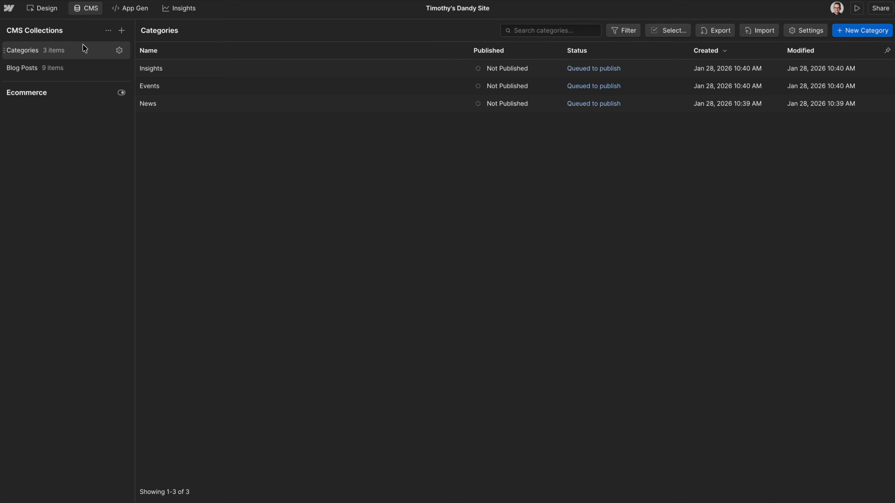
pyautogui.click(249, 66)
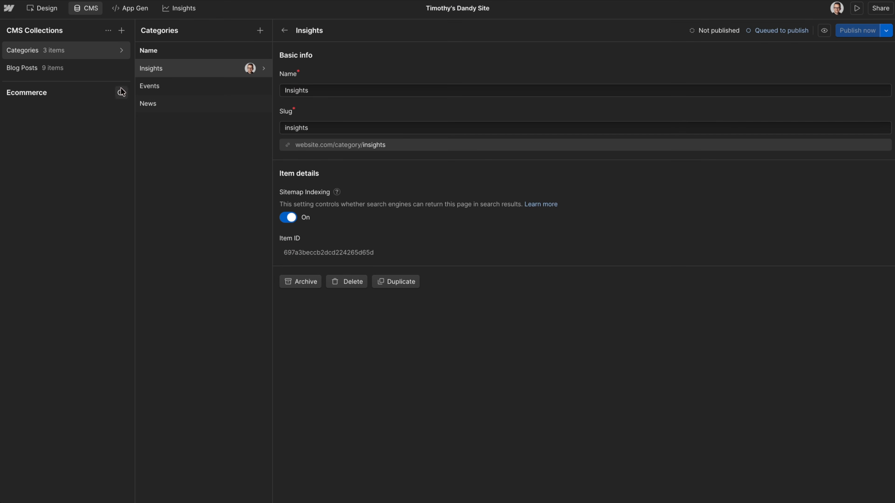
pyautogui.click(65, 68)
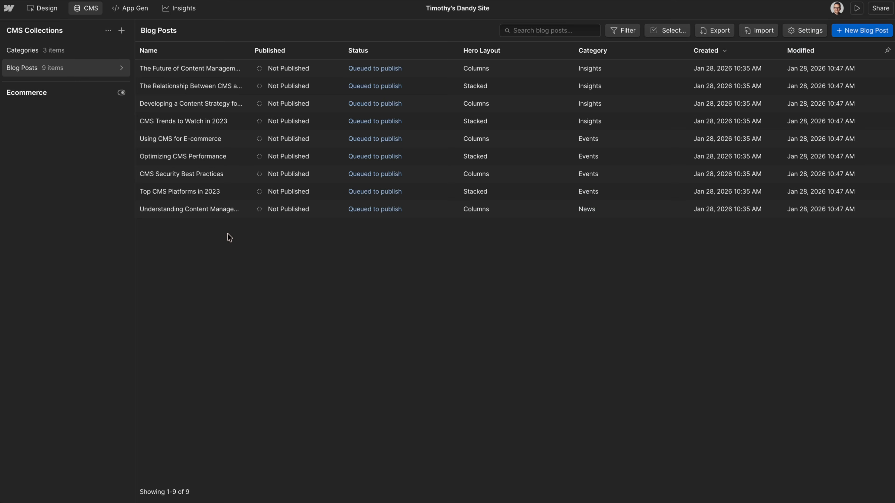
pyautogui.click(210, 68)
pyautogui.scroll(-5, 396, 263)
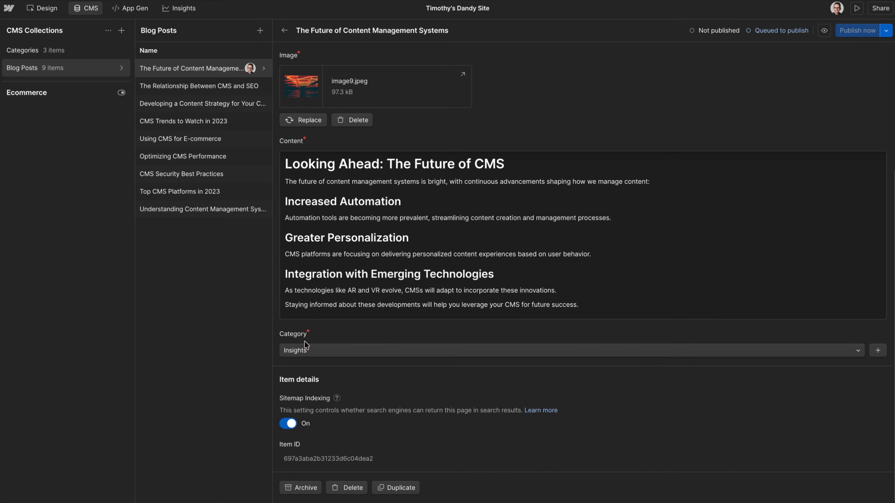
# - Return to the blog post page design and add a second CMS Blog filter: Category equals Category of Current Blog Post
pyautogui.click(306, 350)
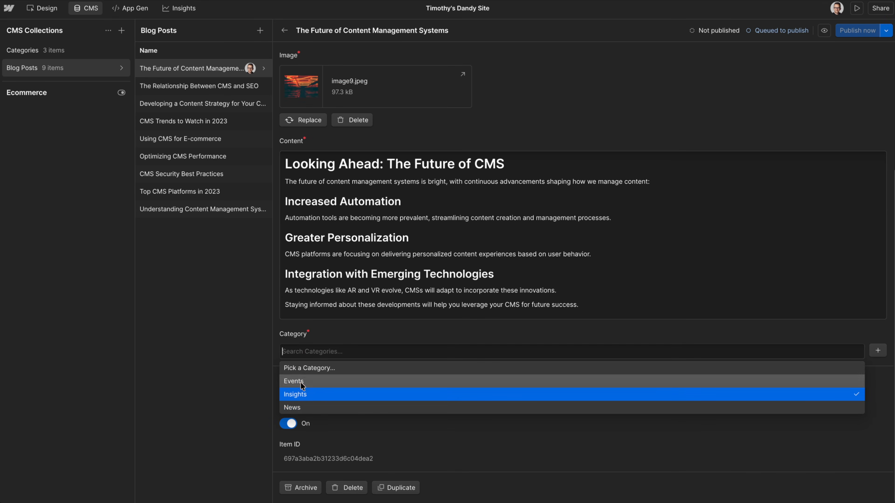
pyautogui.click(200, 291)
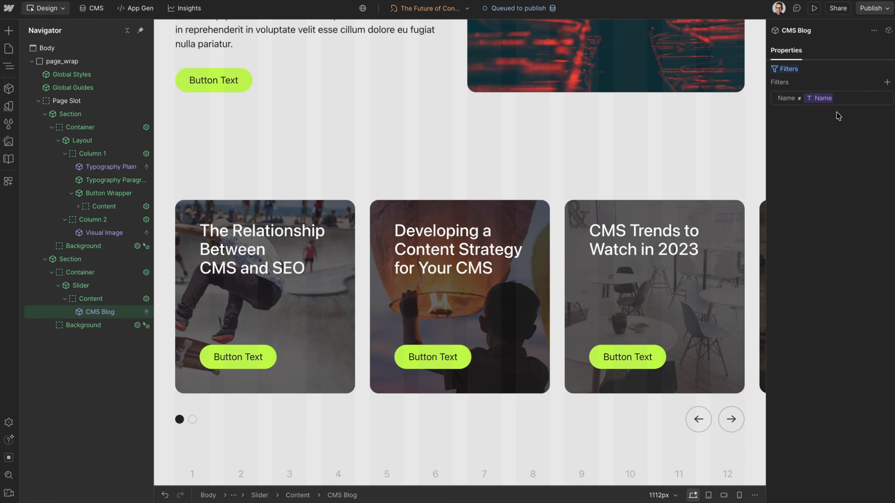
pyautogui.click(886, 82)
pyautogui.click(827, 135)
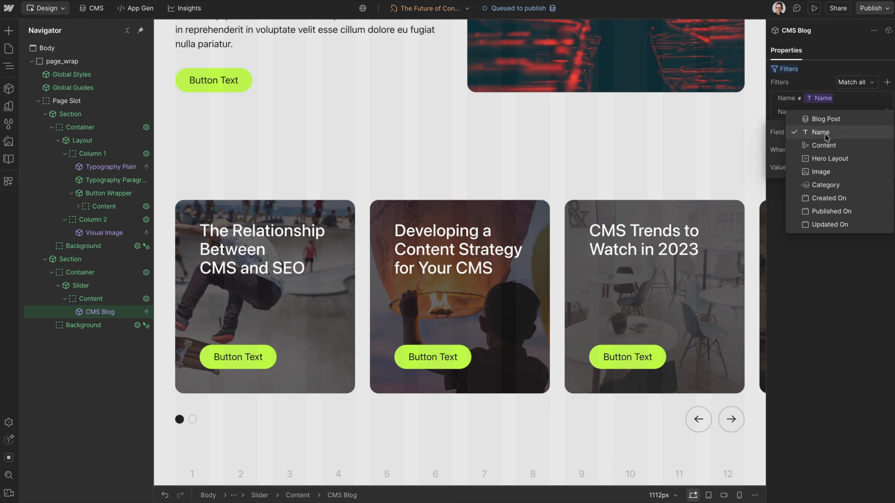
pyautogui.click(823, 186)
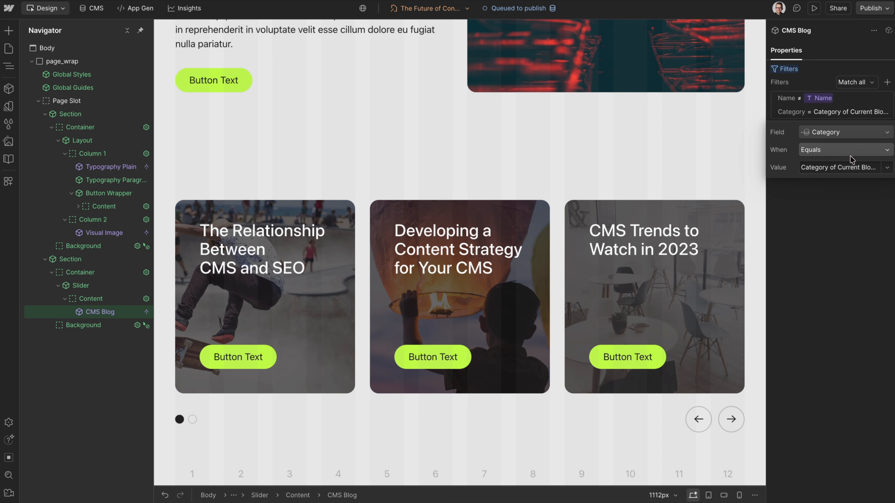
pyautogui.click(882, 170)
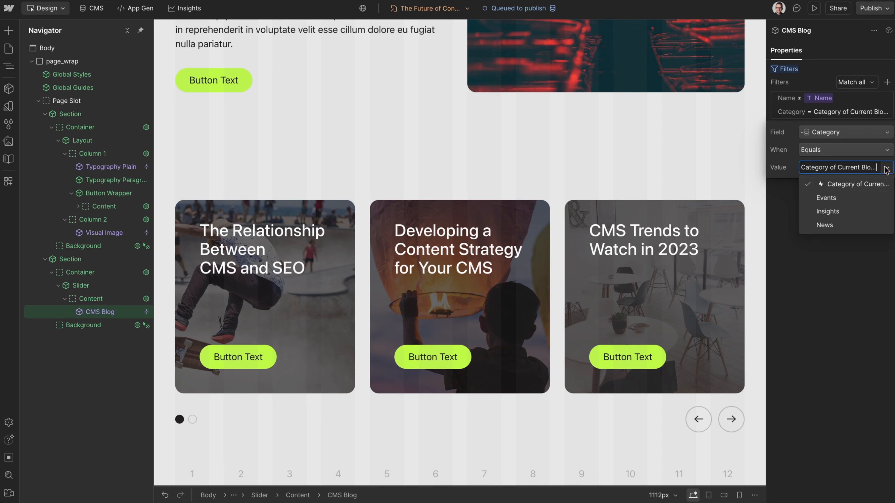
pyautogui.click(852, 185)
pyautogui.click(873, 278)
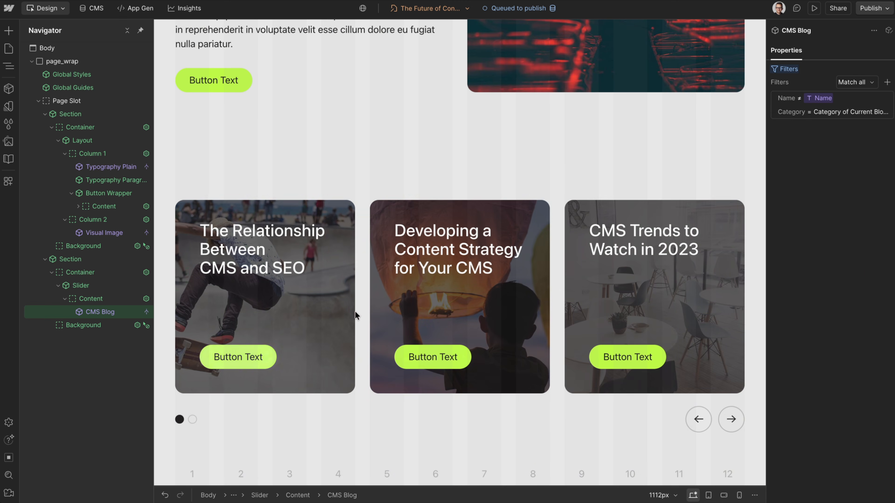
# - Check the match options available for combining the CMS Blog instance's filters
pyautogui.scroll(4, 494, 303)
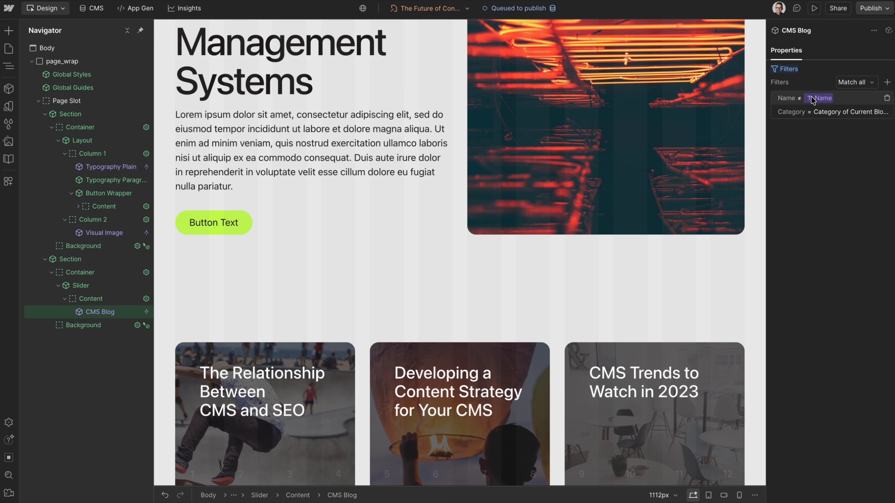
pyautogui.scroll(-4, 535, 233)
pyautogui.click(846, 83)
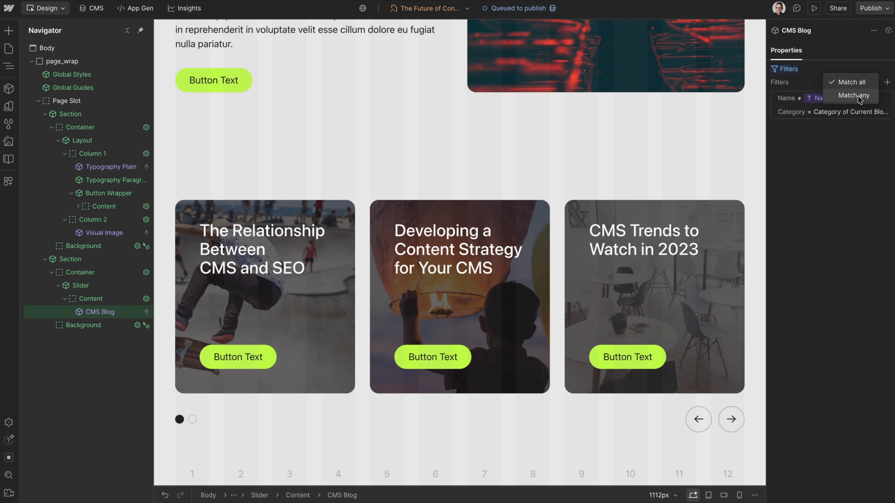
pyautogui.click(841, 151)
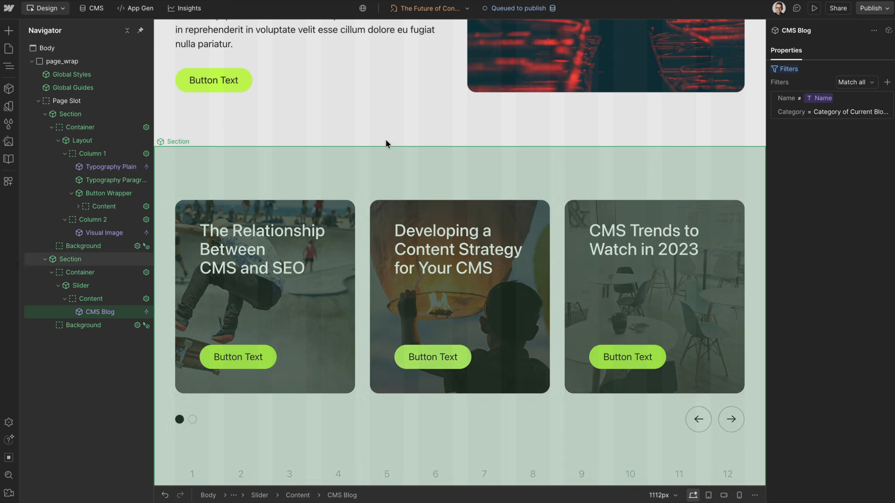
# - Duplicate the hero section and set the Layout variant in the second copy to Stack Centered
pyautogui.scroll(7, 377, 141)
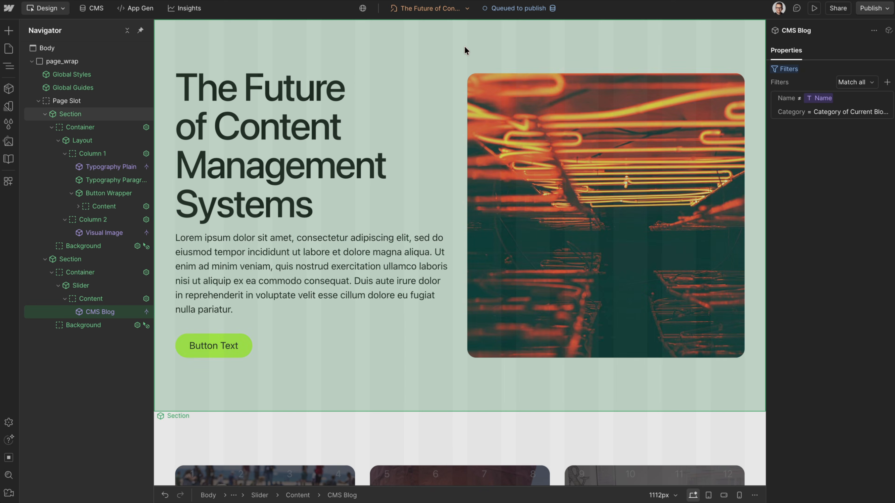
pyautogui.click(465, 47)
pyautogui.press('super+d')
pyautogui.click(44, 114)
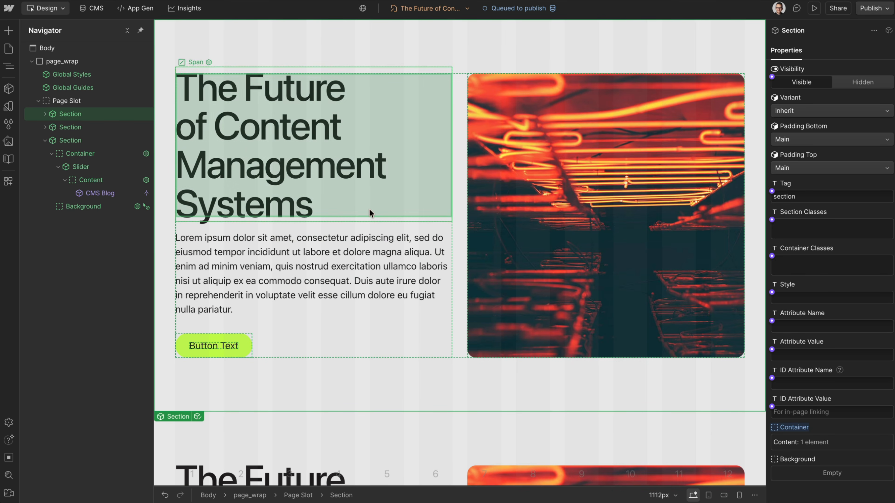
pyautogui.click(463, 159)
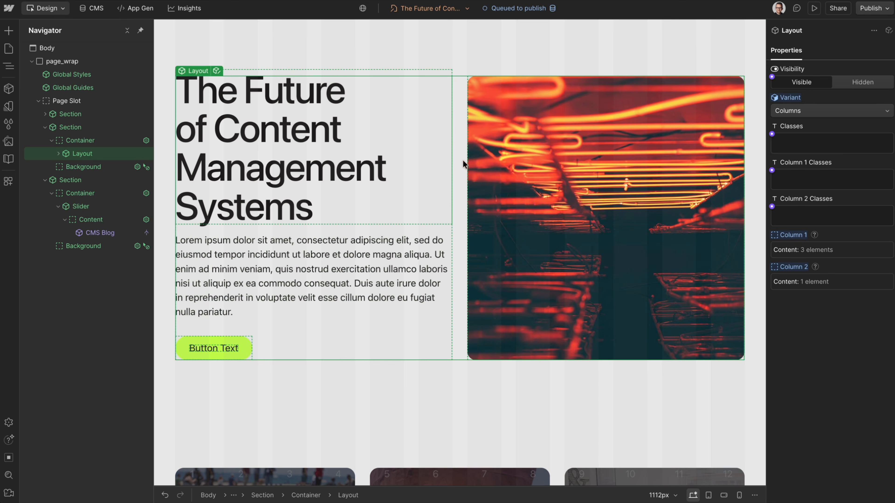
pyautogui.click(799, 112)
pyautogui.click(795, 97)
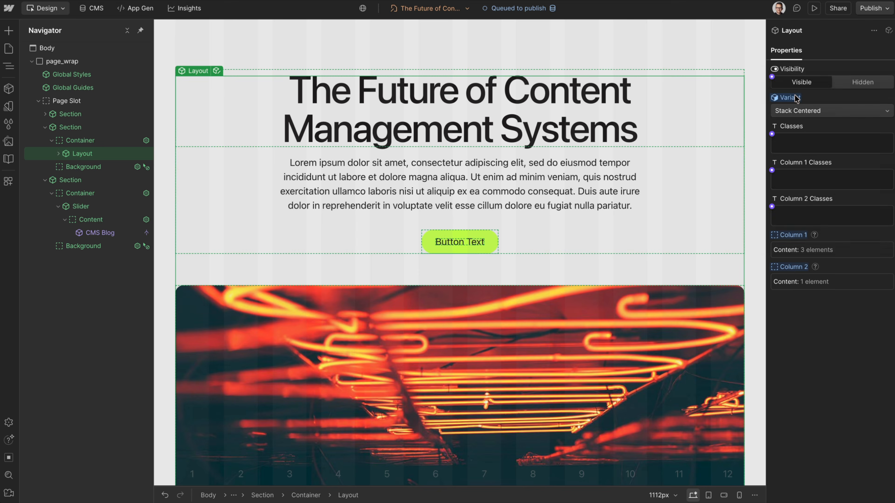
# - Compare the first hero section's Layout with the stacked hero section below it
pyautogui.scroll(8, 488, 280)
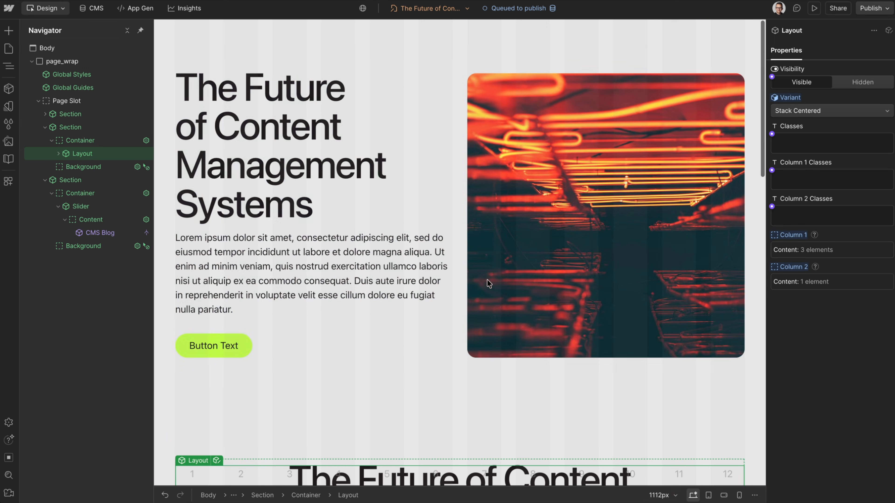
pyautogui.click(460, 120)
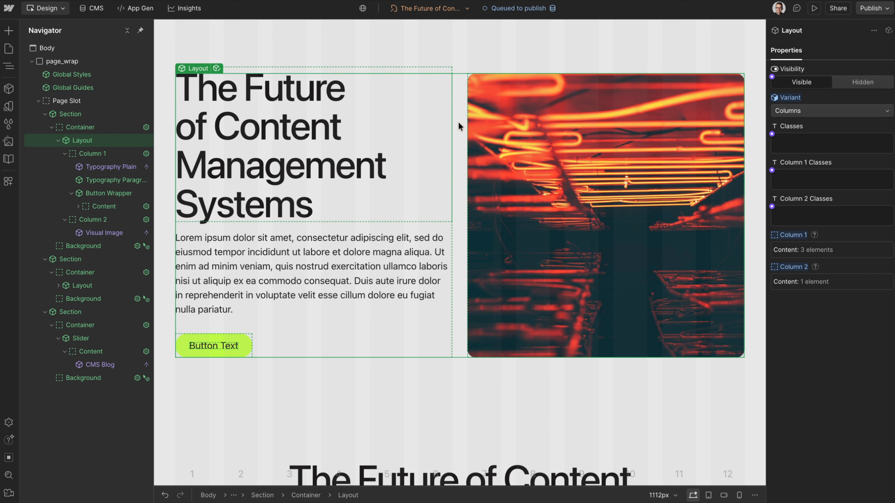
pyautogui.scroll(-3, 458, 125)
# - Examine the Hero Layout field's options in the Blog Posts collection settings and in The Future of Content Management Systems post
pyautogui.click(87, 8)
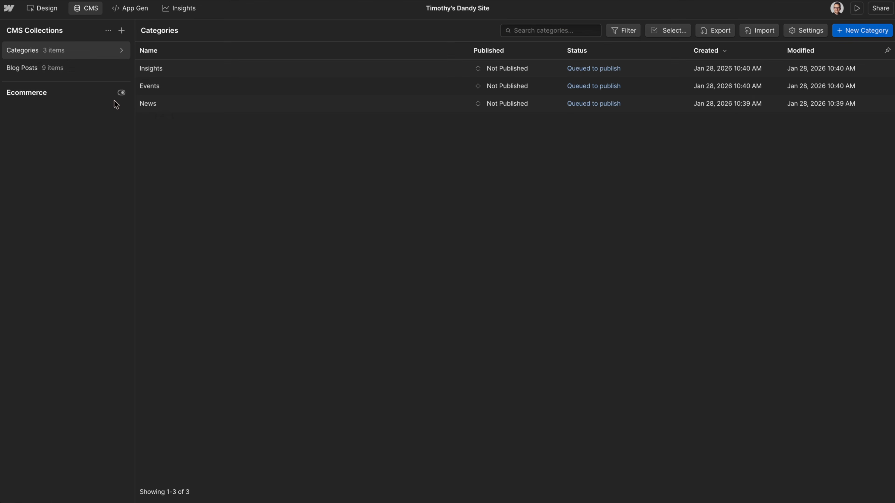
pyautogui.click(71, 69)
pyautogui.click(121, 68)
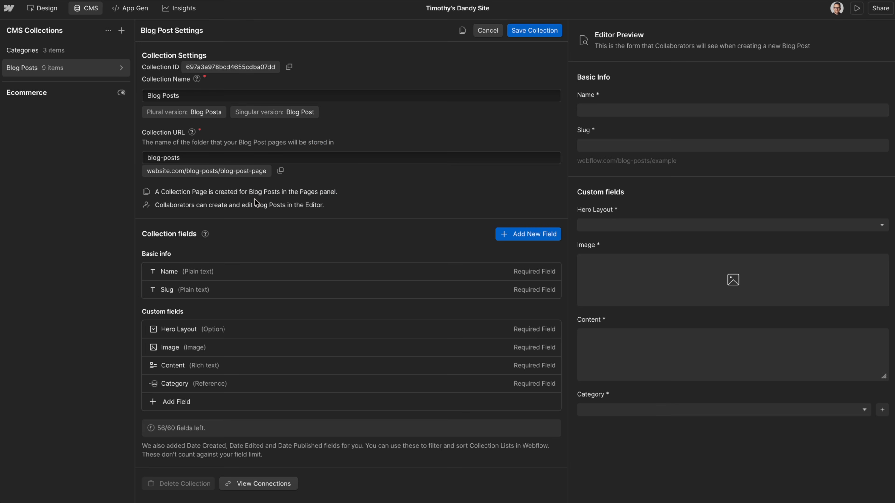
pyautogui.click(185, 330)
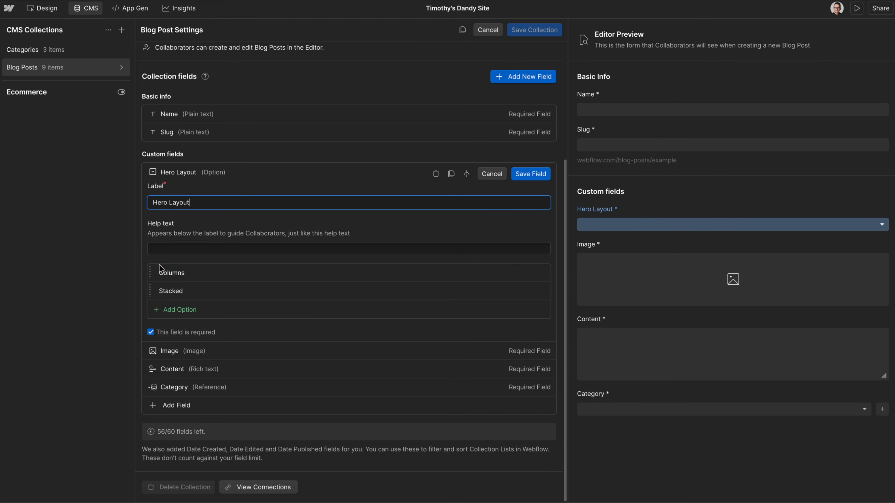
pyautogui.click(491, 176)
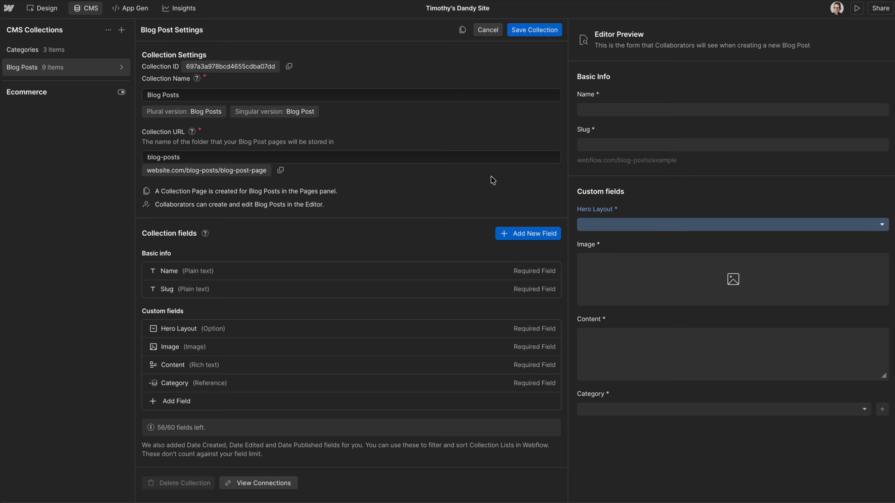
pyautogui.click(488, 30)
pyautogui.click(325, 68)
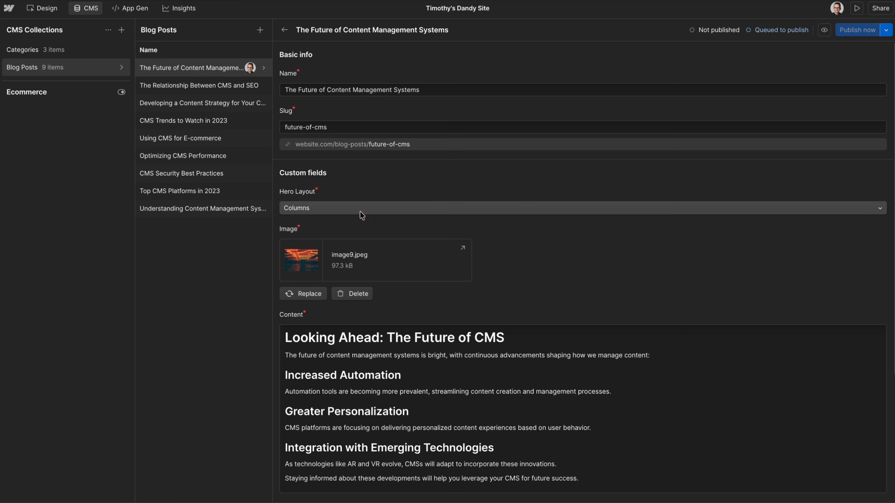
pyautogui.click(340, 208)
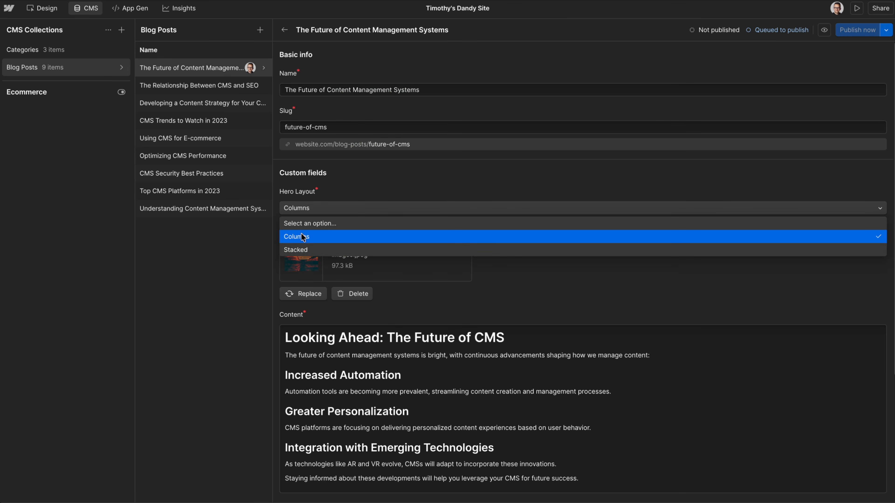
pyautogui.click(343, 189)
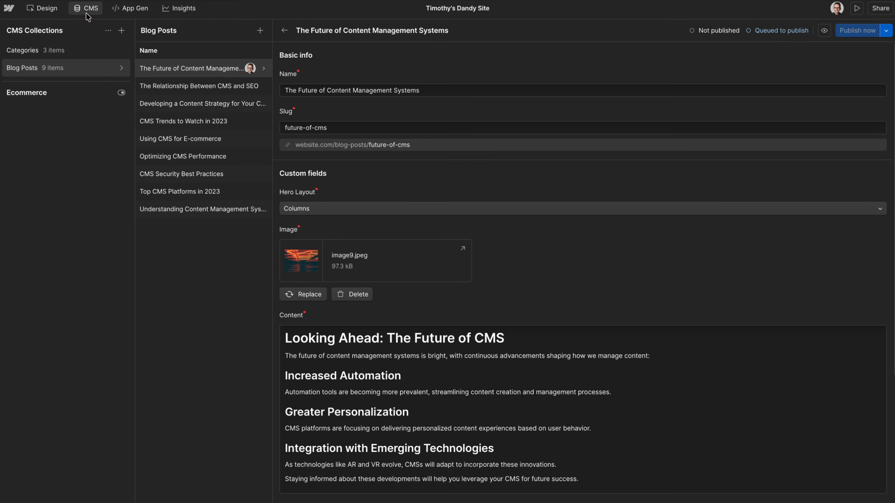
# - Return to the page design and make the first hero section conditionally visible when Hero Layout is any of Columns, otherwise hidden
pyautogui.click(42, 8)
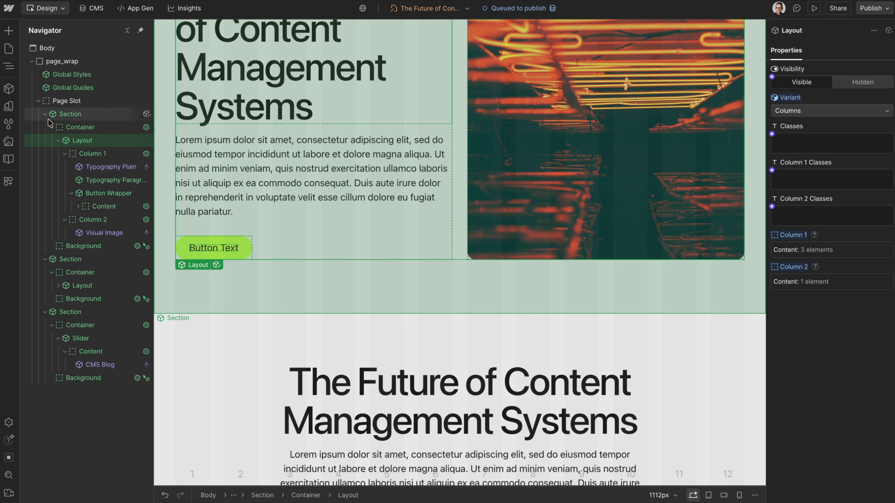
pyautogui.click(45, 115)
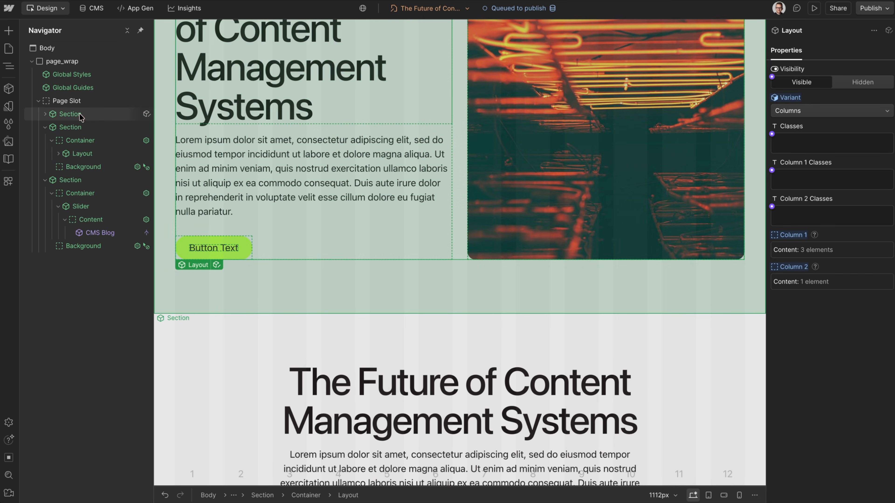
pyautogui.click(53, 115)
pyautogui.scroll(3, 582, 124)
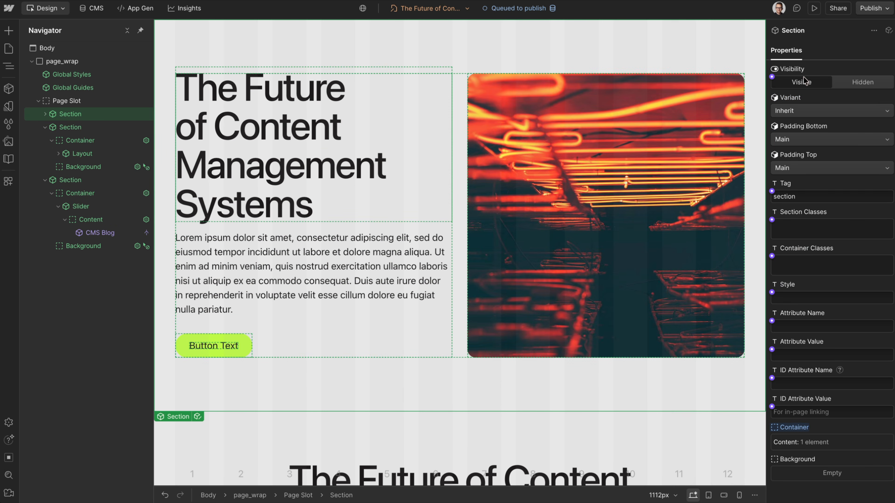
pyautogui.click(772, 77)
pyautogui.click(795, 95)
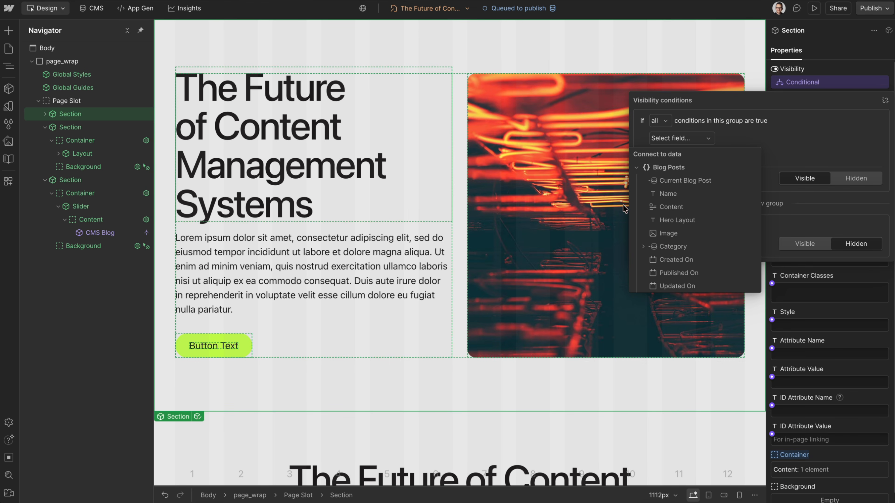
pyautogui.click(708, 221)
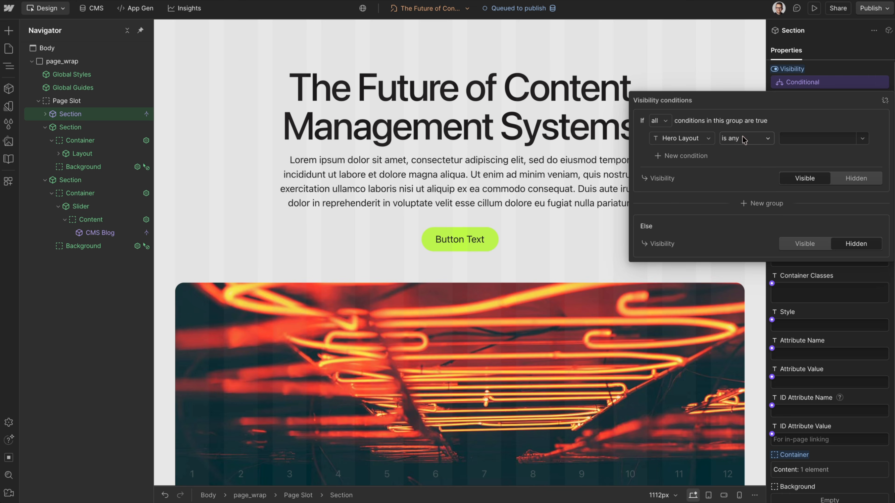
pyautogui.click(862, 138)
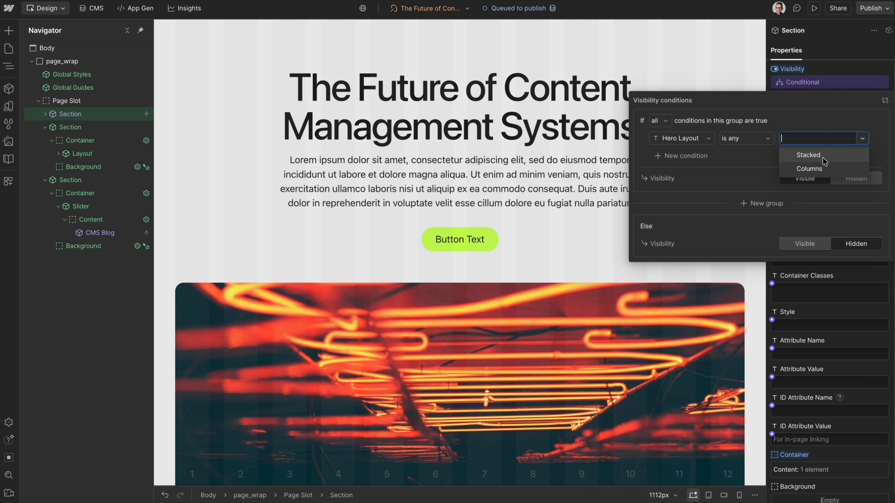
pyautogui.click(809, 168)
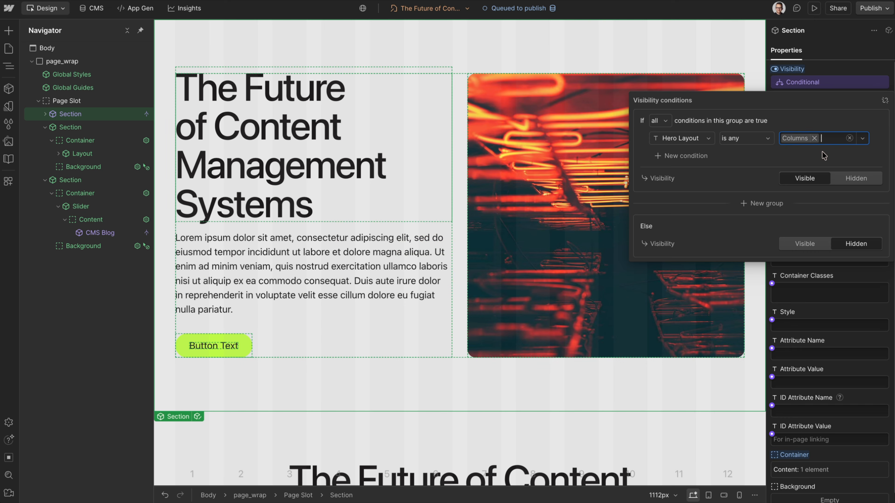
pyautogui.click(848, 67)
# - Make the second, stacked hero section conditionally visible when Hero Layout is Stacked, otherwise hidden
pyautogui.click(91, 130)
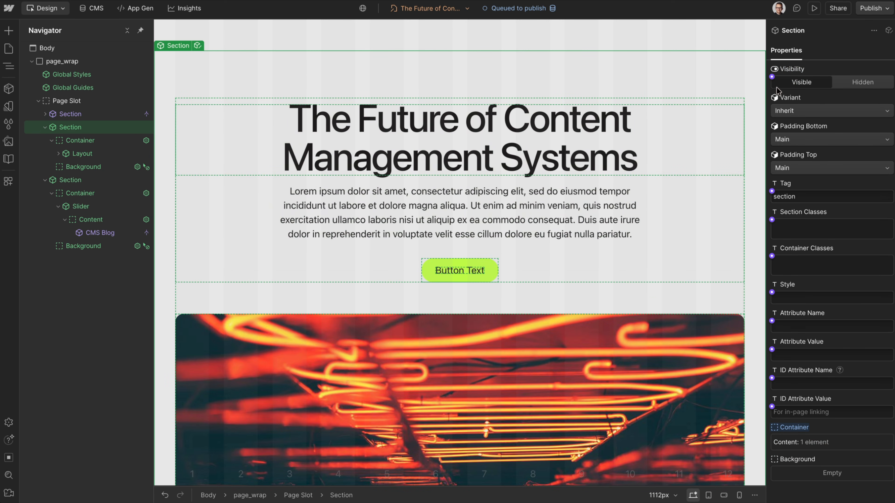
pyautogui.click(772, 77)
pyautogui.click(800, 93)
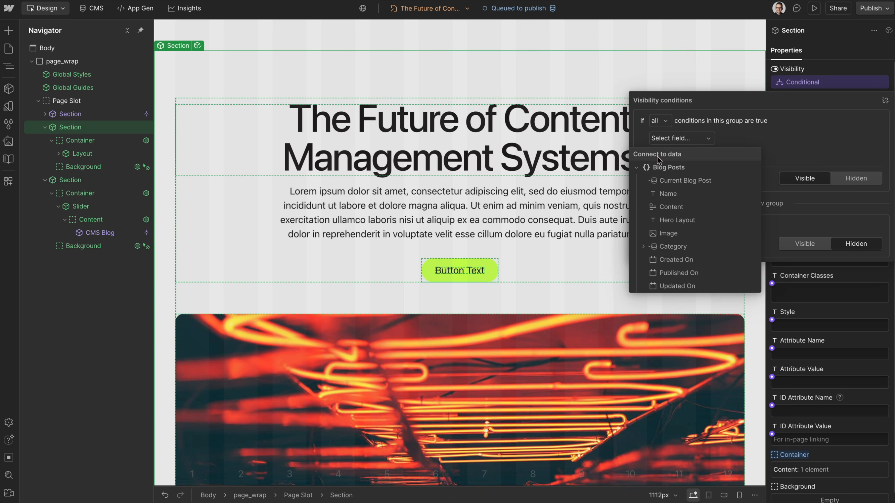
pyautogui.click(682, 222)
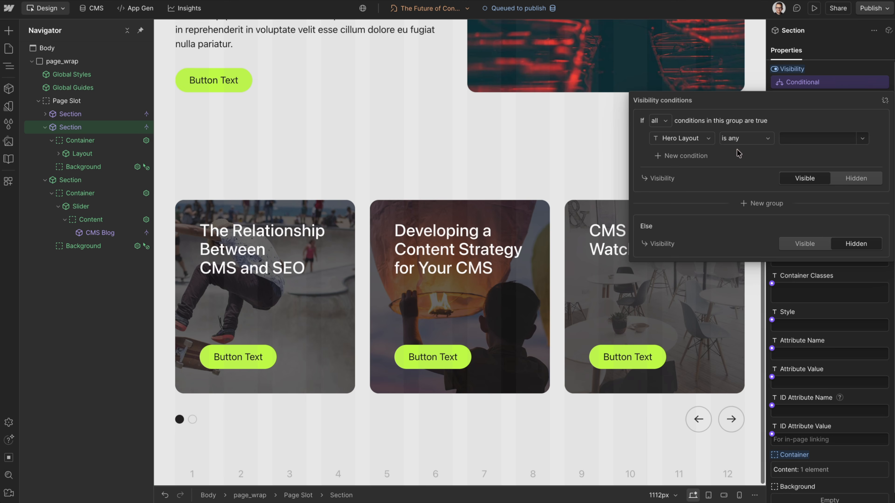
pyautogui.click(862, 138)
pyautogui.click(807, 159)
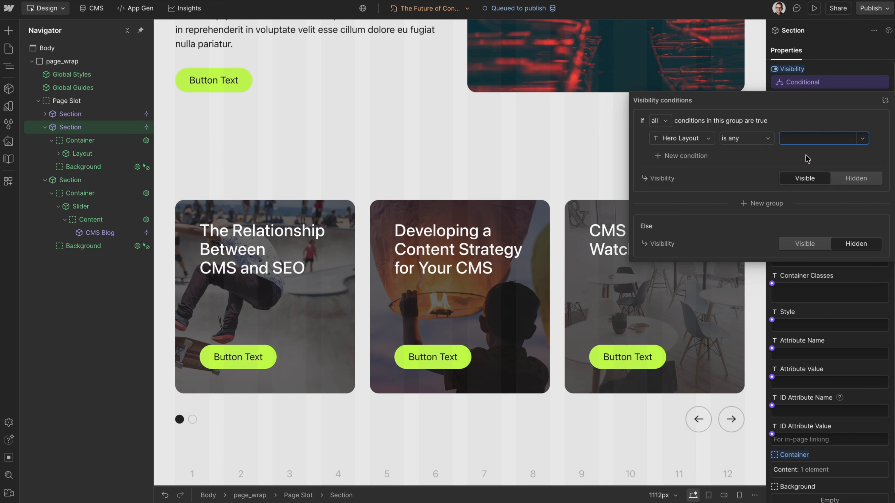
pyautogui.click(835, 74)
pyautogui.scroll(5, 530, 194)
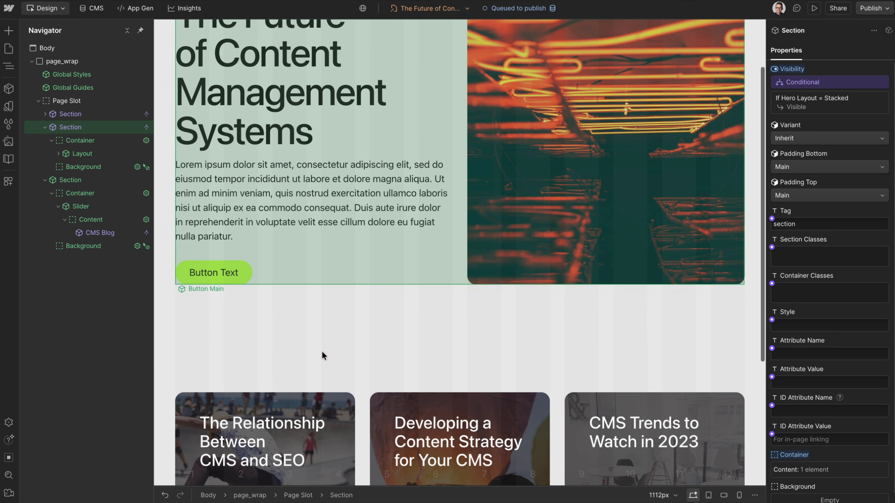
pyautogui.scroll(2, 457, 292)
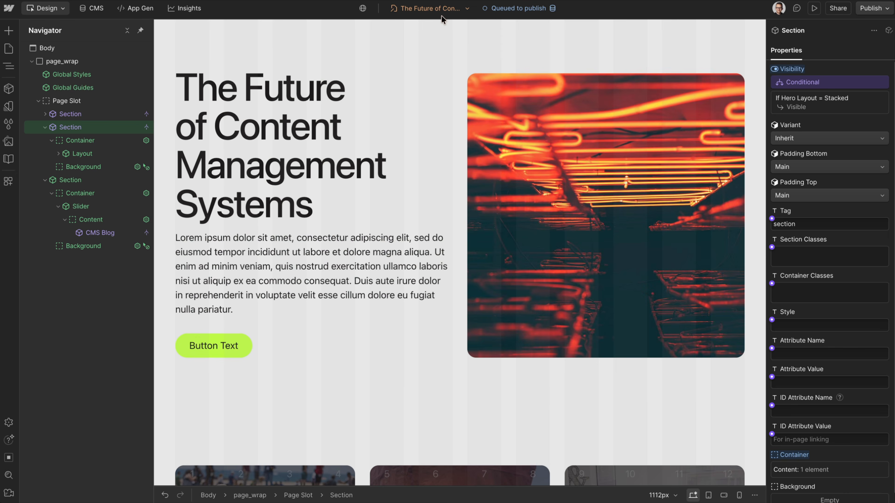
# - Switch the Blog Posts template to The Relationship Between CMS and SEO post and examine its hero section
pyautogui.click(440, 10)
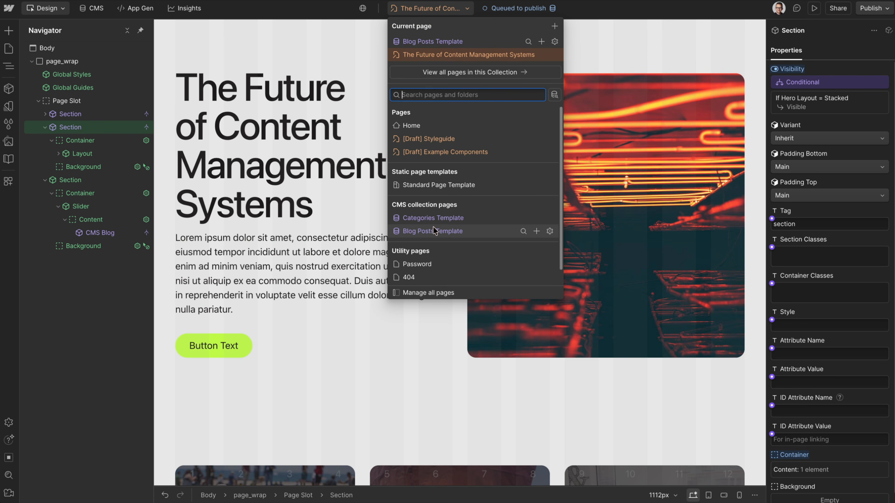
pyautogui.click(488, 72)
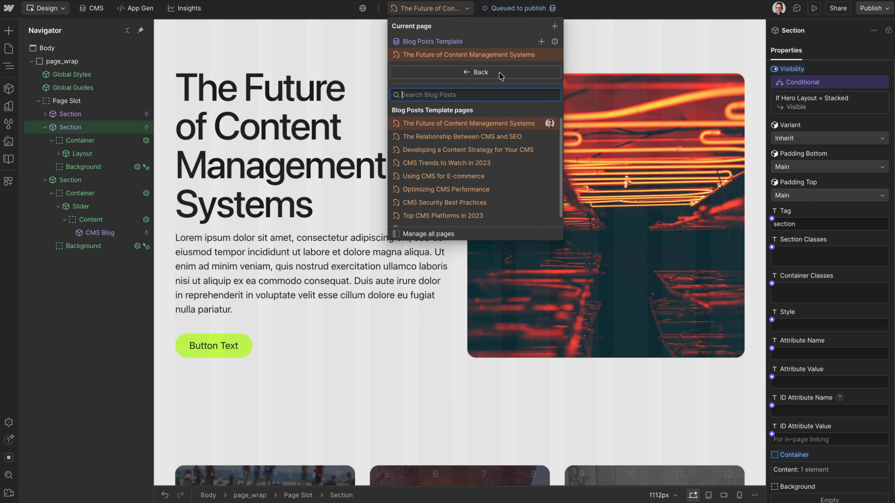
pyautogui.click(432, 139)
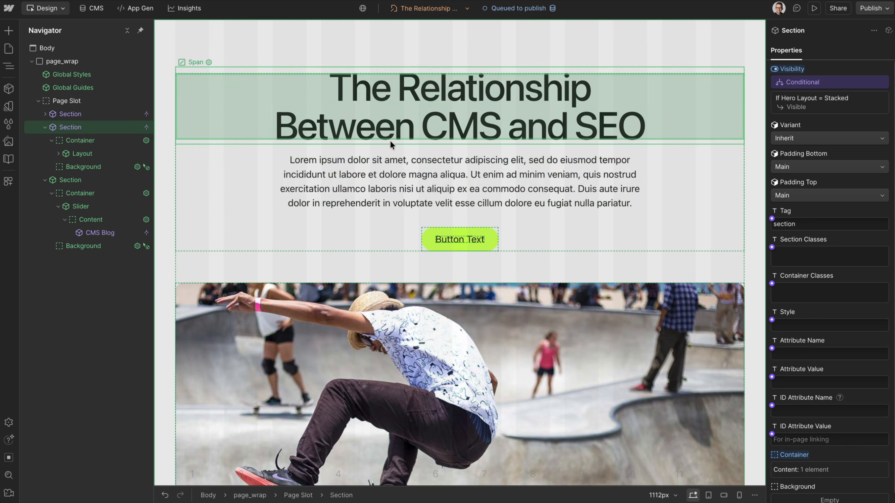
pyautogui.scroll(-5, 546, 165)
pyautogui.scroll(7, 467, 262)
# - Inspect the displayed hero's Layout variant and the first section's visibility condition, then review the page down to the blog slider
pyautogui.click(468, 260)
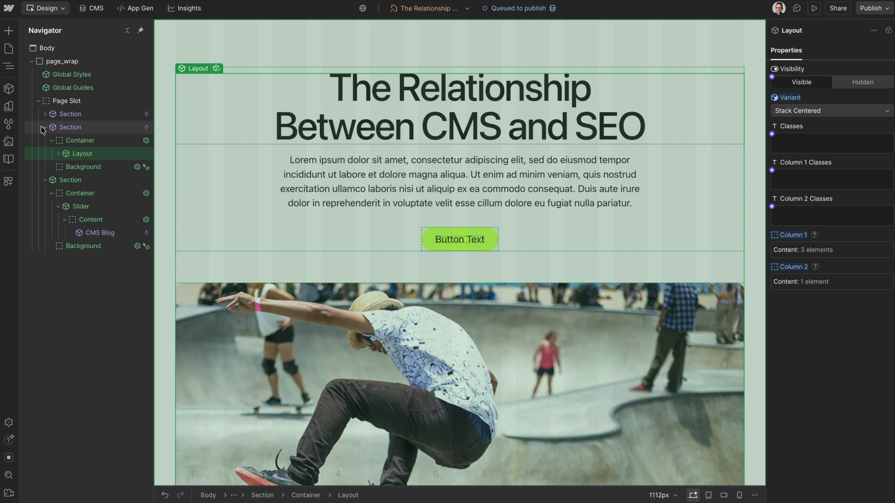
pyautogui.click(45, 127)
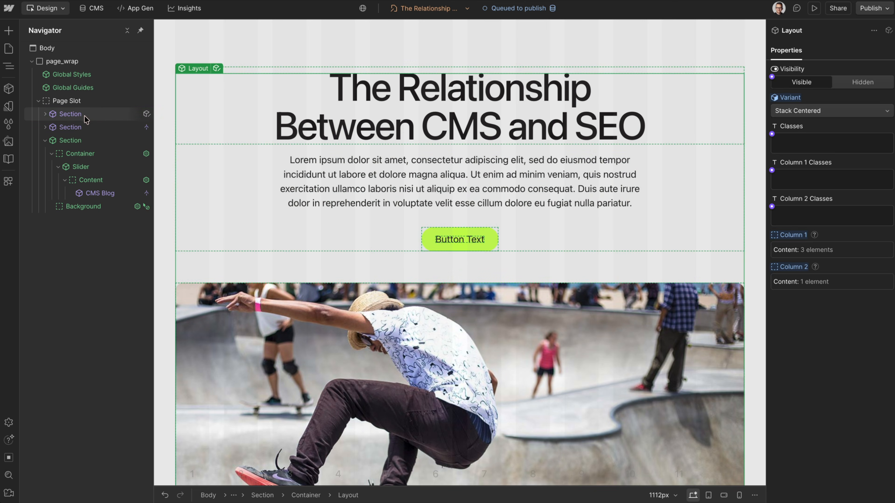
pyautogui.click(94, 114)
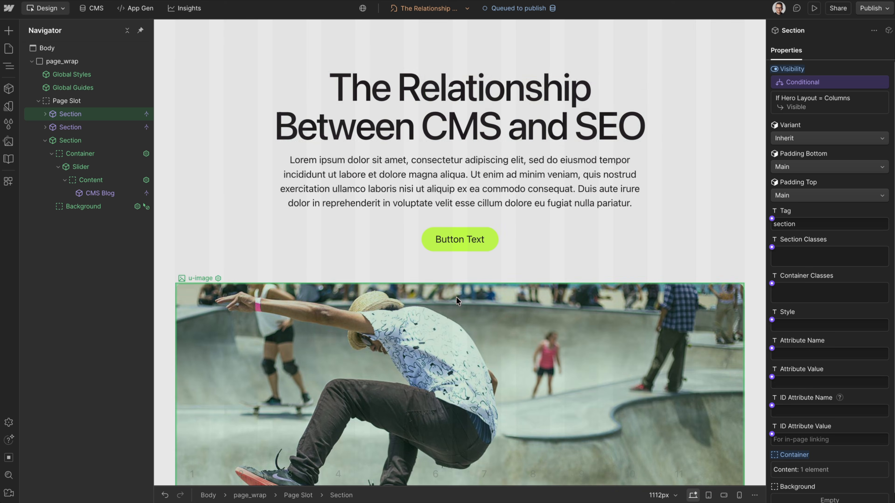
pyautogui.scroll(-4, 630, 120)
pyautogui.scroll(-8, 578, 268)
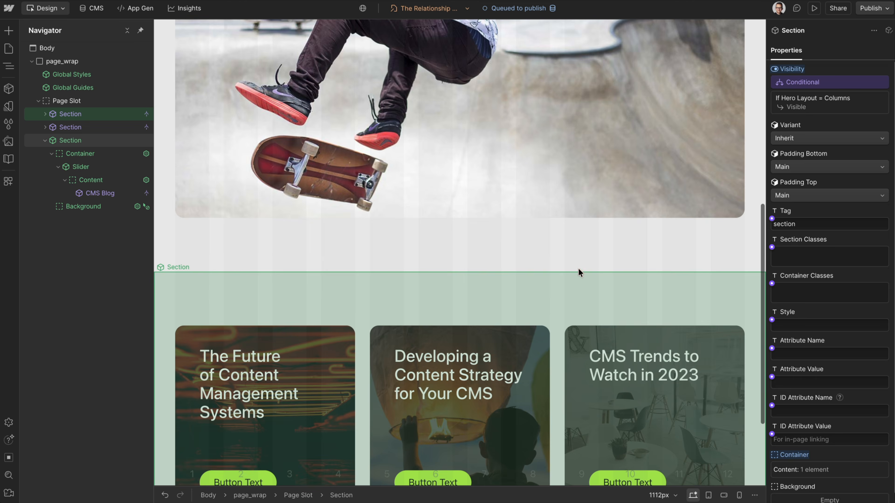
pyautogui.scroll(5, 509, 270)
pyautogui.scroll(7, 509, 266)
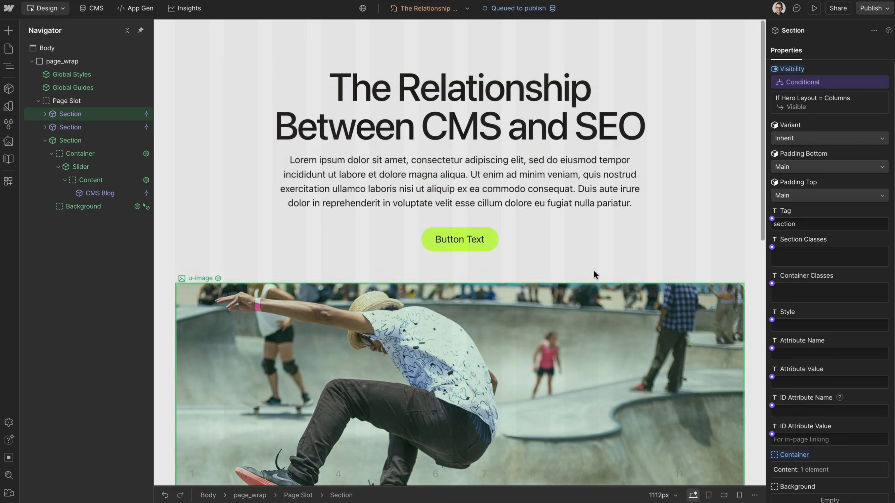